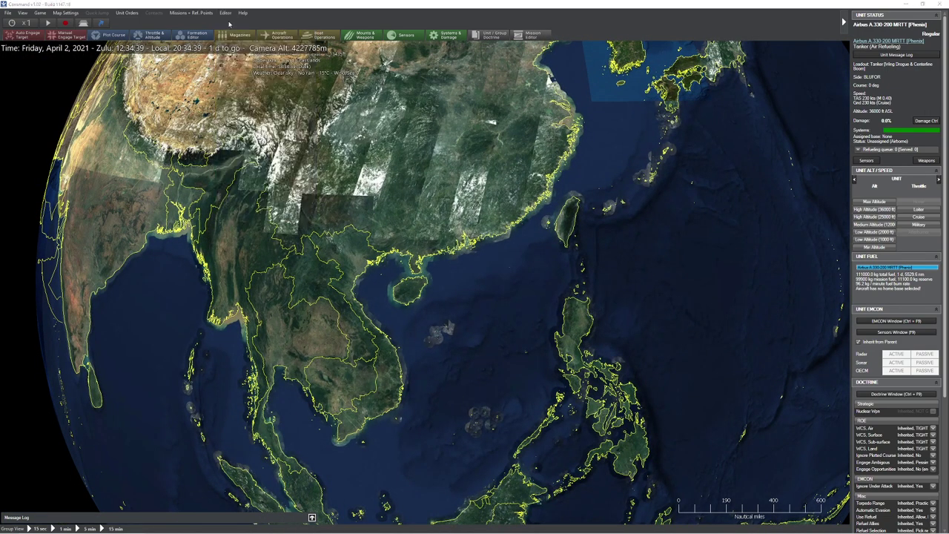
pyautogui.write('202_-__-__')
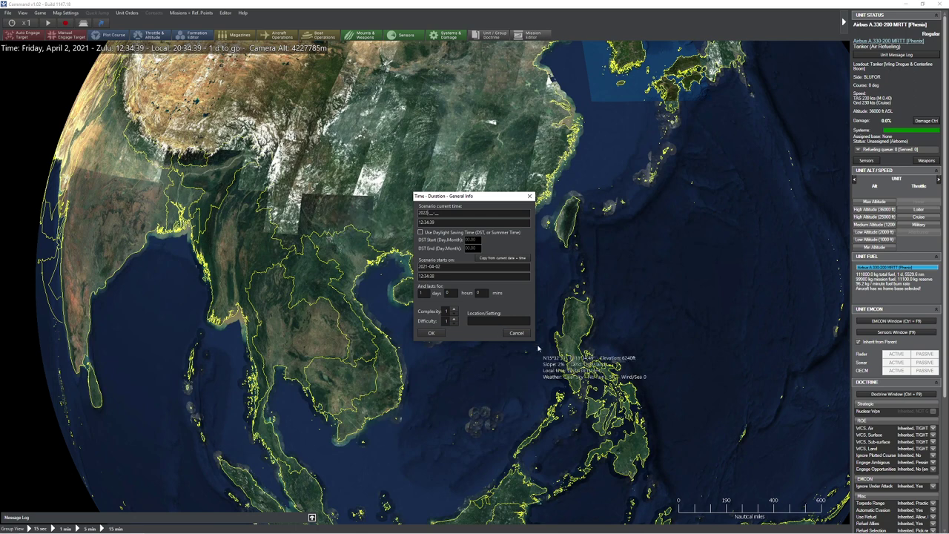
pyautogui.click(516, 333)
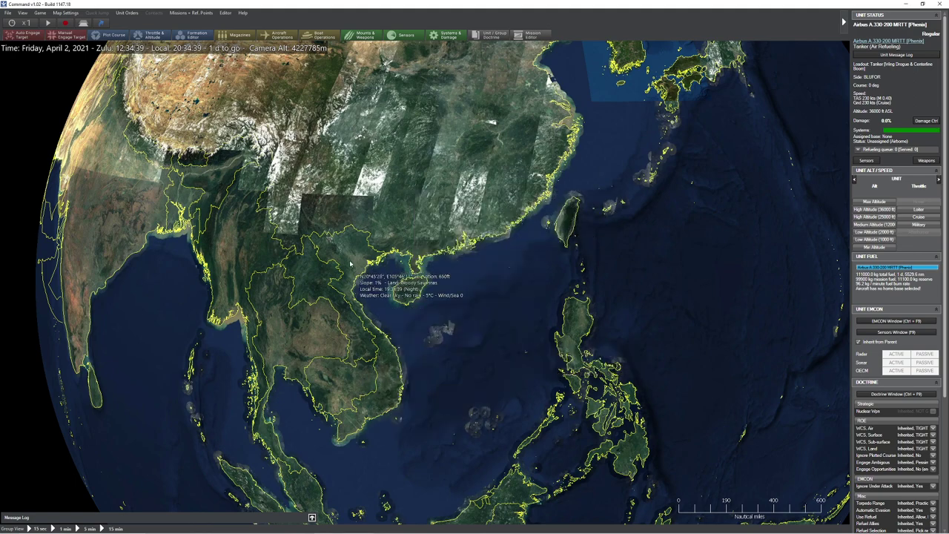
pyautogui.moveTo(688, 254); pyautogui.dragTo(477, 269)
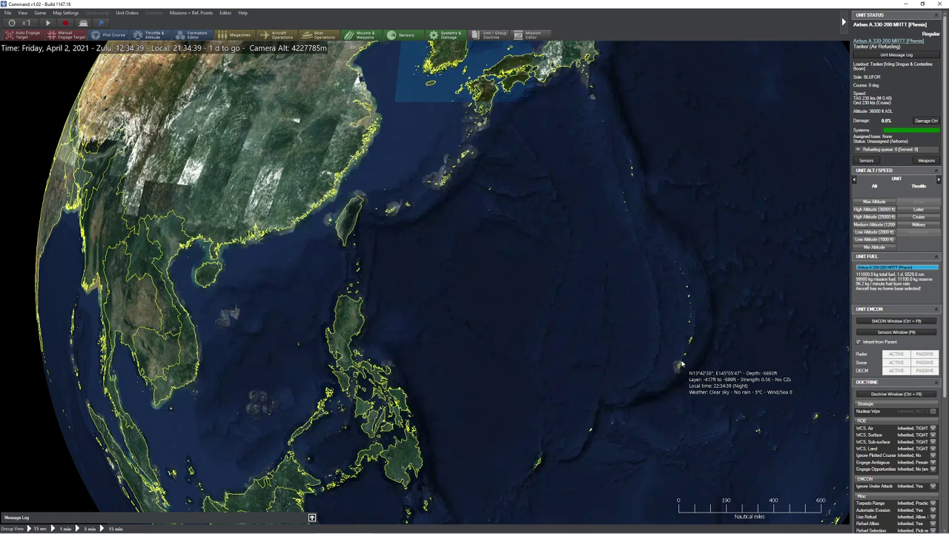
pyautogui.moveTo(341, 304); pyautogui.dragTo(530, 299)
pyautogui.scroll(3, 529, 299)
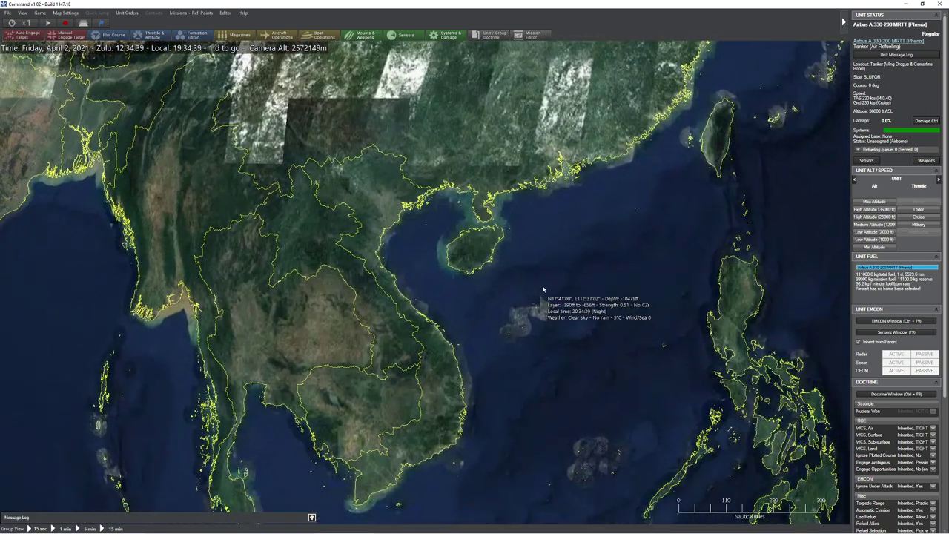
pyautogui.scroll(1, 534, 311)
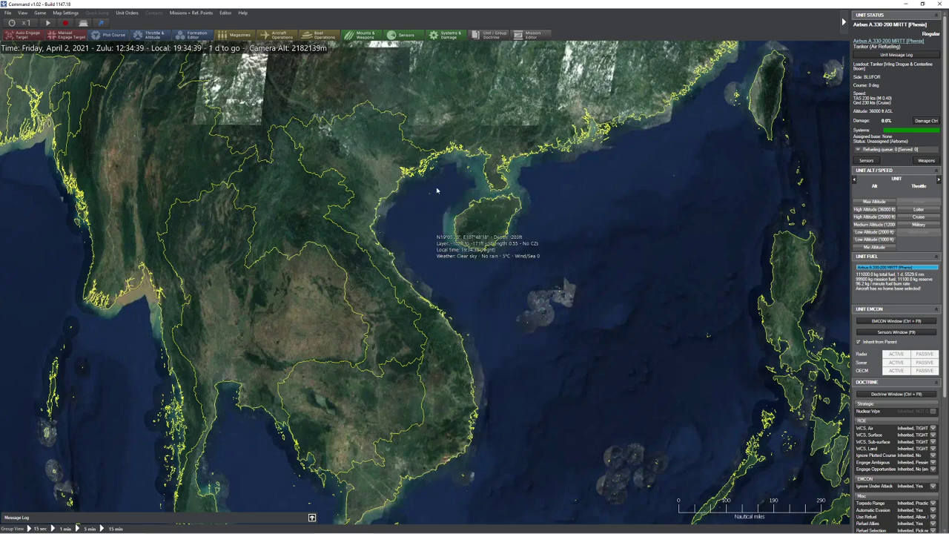
pyautogui.moveTo(393, 262); pyautogui.dragTo(401, 285)
pyautogui.press('Up')
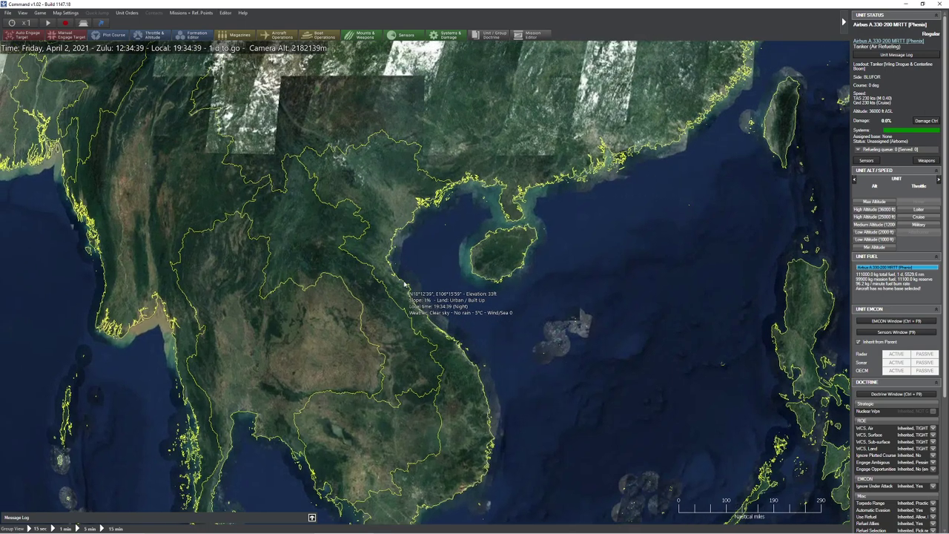
pyautogui.scroll(1, 401, 286)
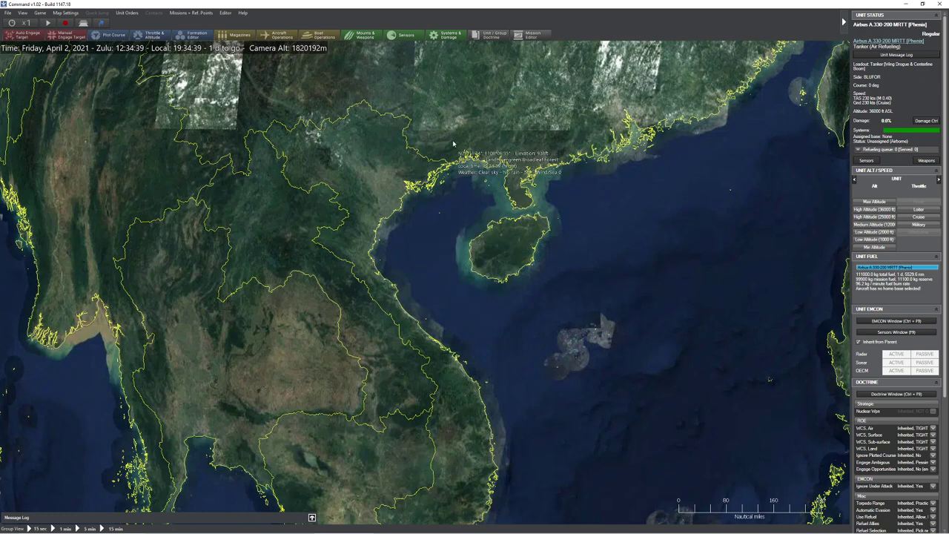
# Set the scenario's current date to 2022-08-15 and its current time to 23:30:00
pyautogui.click(225, 12)
pyautogui.click(245, 21)
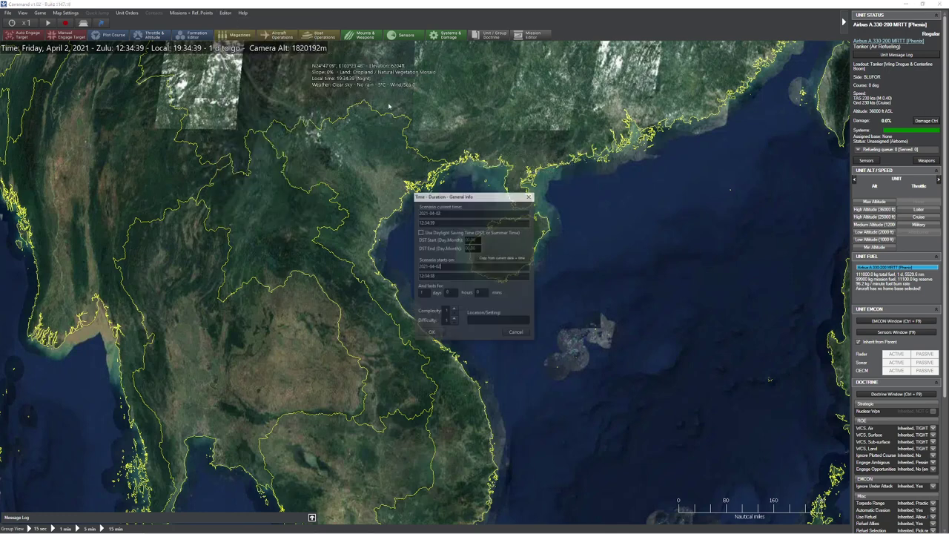
pyautogui.moveTo(442, 212); pyautogui.dragTo(345, 215)
pyautogui.write('202')
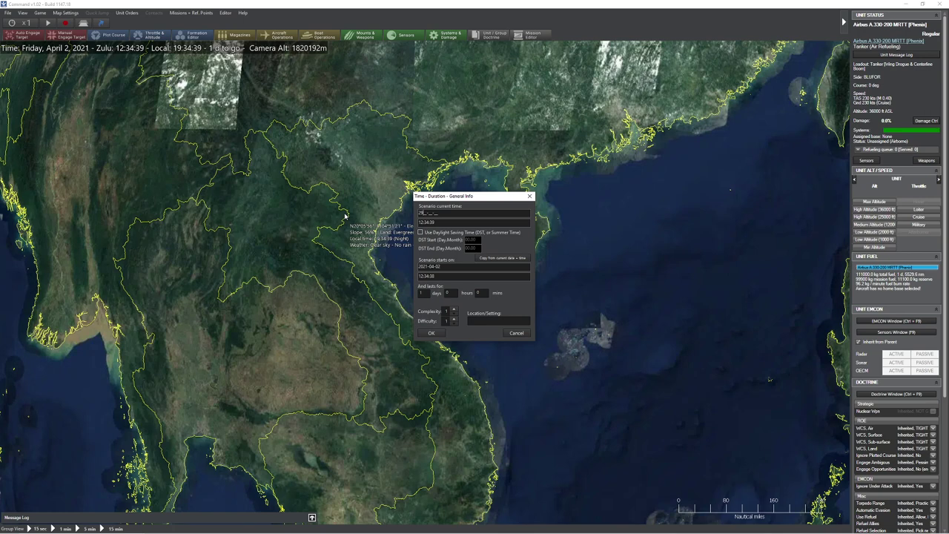
pyautogui.write('2-07')
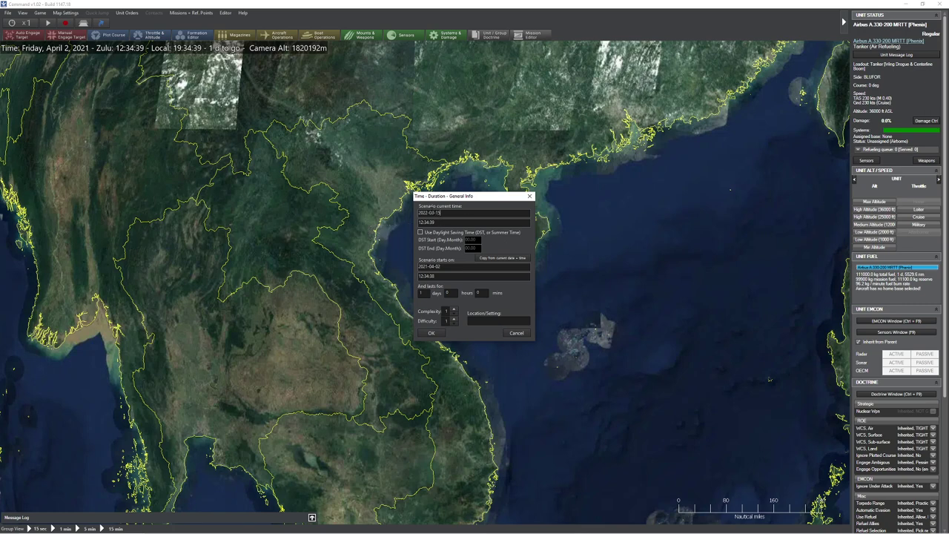
pyautogui.press('Tab')
pyautogui.write('230')
pyautogui.click(436, 334)
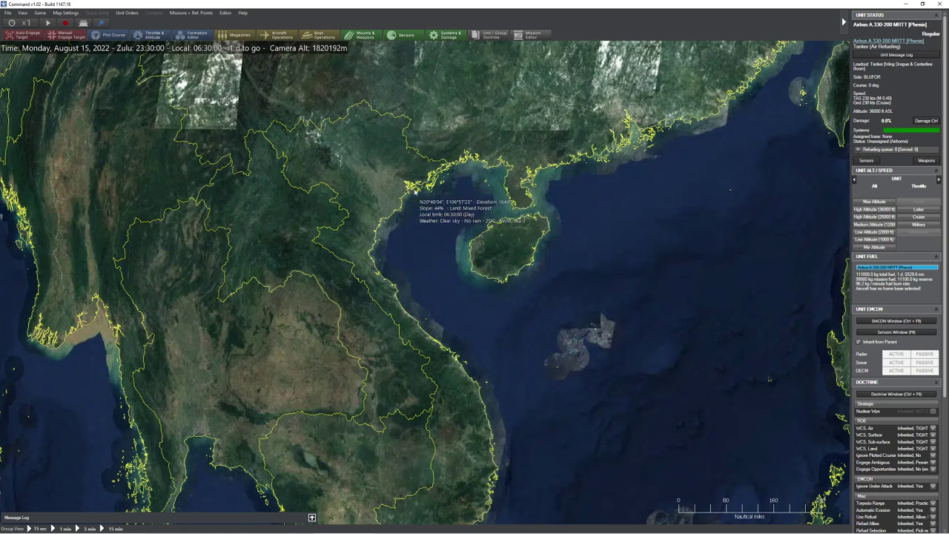
# Switch to the browser, read the search results for "vietnam monsoon versus dry season", and close the browser
pyautogui.scroll(1, 382, 204)
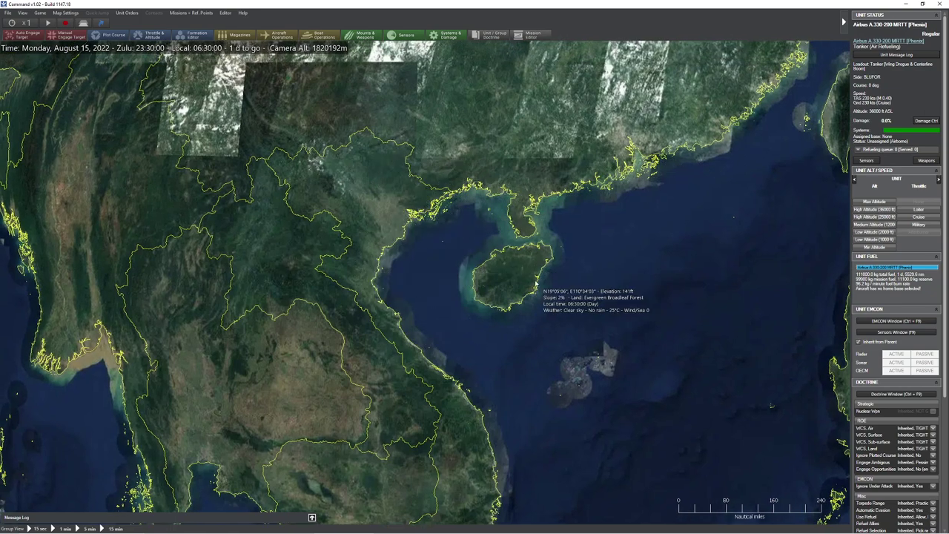
pyautogui.scroll(3, 408, 227)
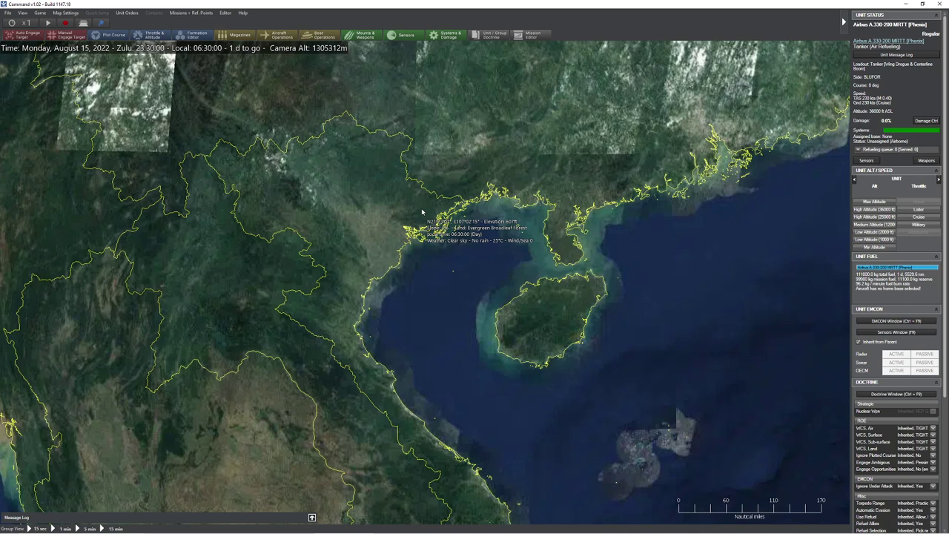
pyautogui.rightClick(521, 339)
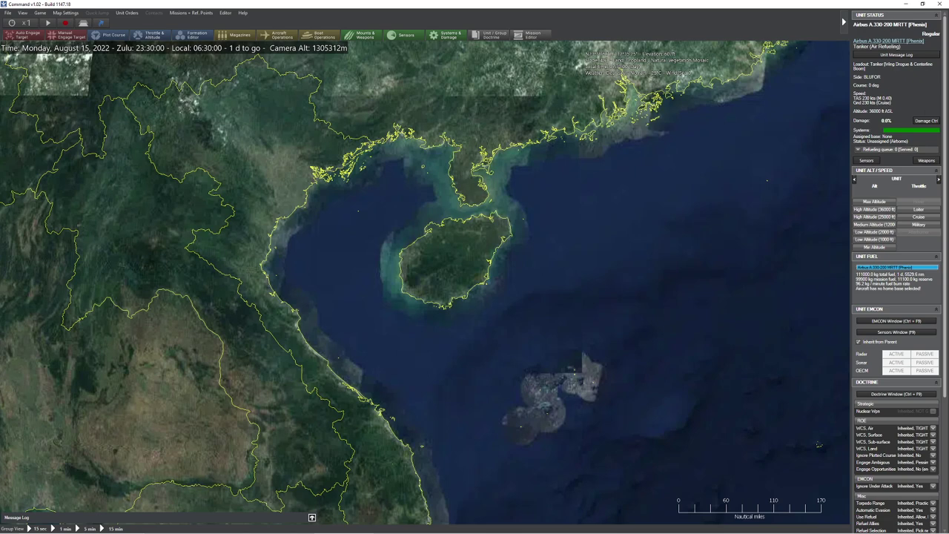
pyautogui.hotkey('alt', 'Tab')
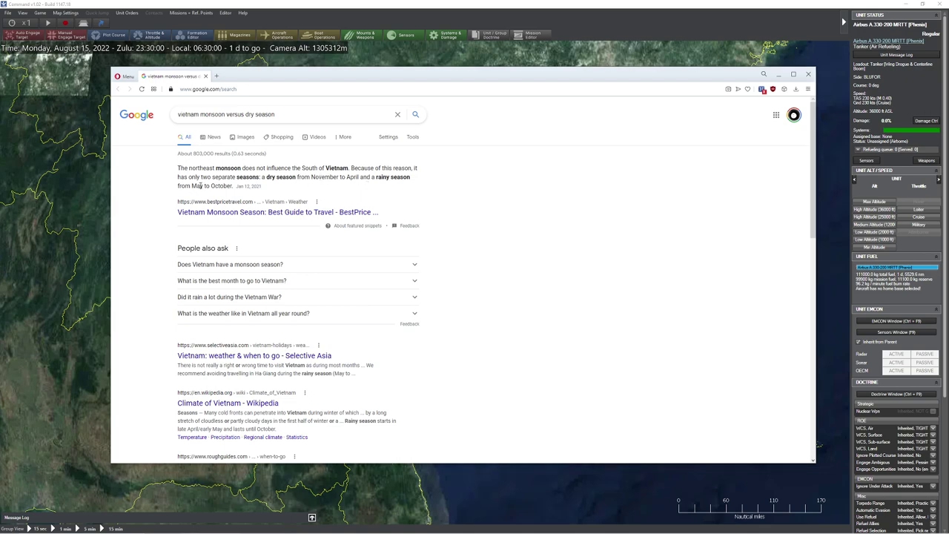
pyautogui.moveTo(234, 187); pyautogui.dragTo(183, 186)
pyautogui.click(298, 140)
pyautogui.click(206, 76)
pyautogui.click(808, 74)
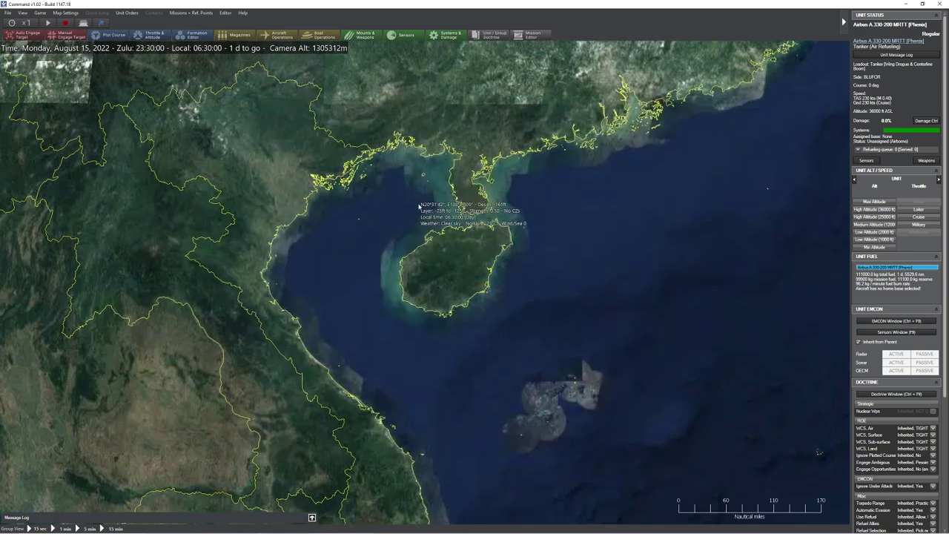
# Set the scenario's average temperature to 20 °C in the weather editor and move the editor slightly north on the map
pyautogui.scroll(2, 419, 206)
pyautogui.click(225, 13)
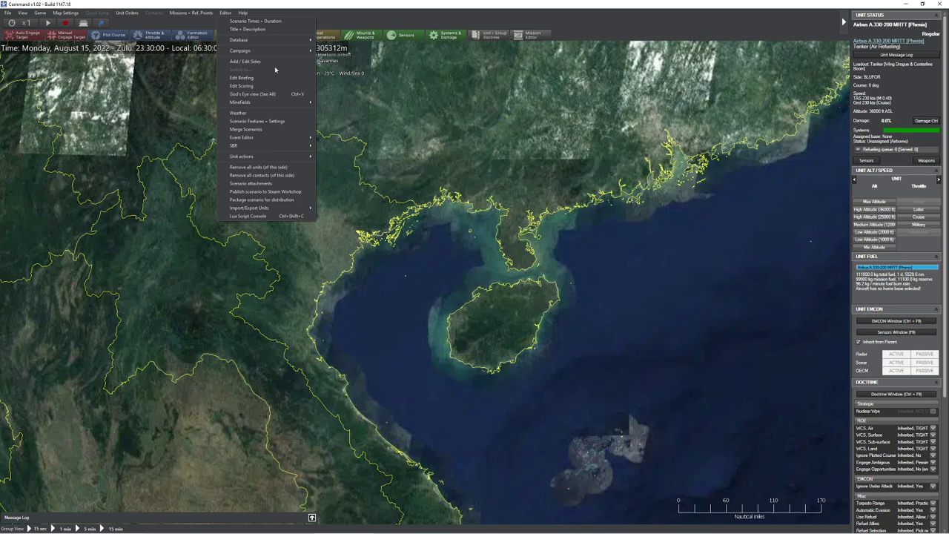
pyautogui.click(241, 112)
pyautogui.moveTo(465, 227); pyautogui.dragTo(451, 211)
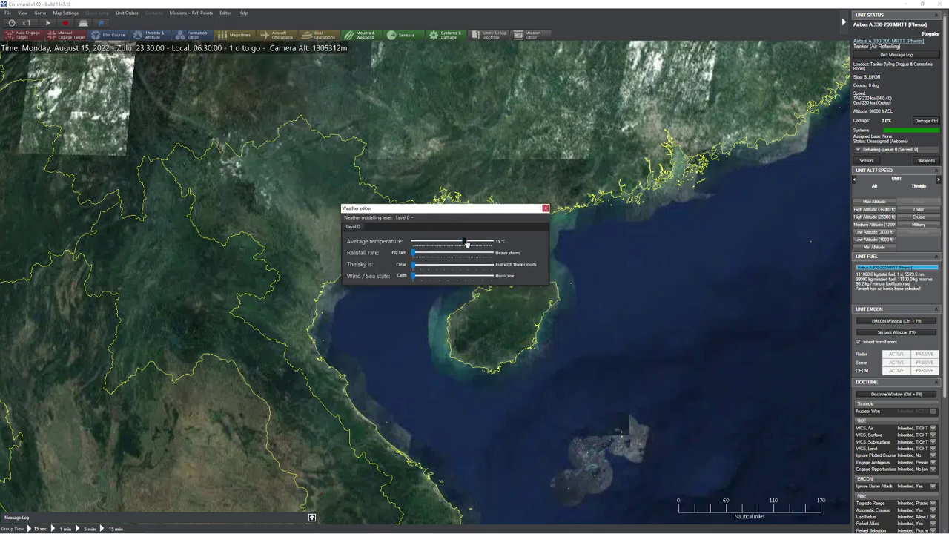
pyautogui.moveTo(466, 243); pyautogui.dragTo(468, 244)
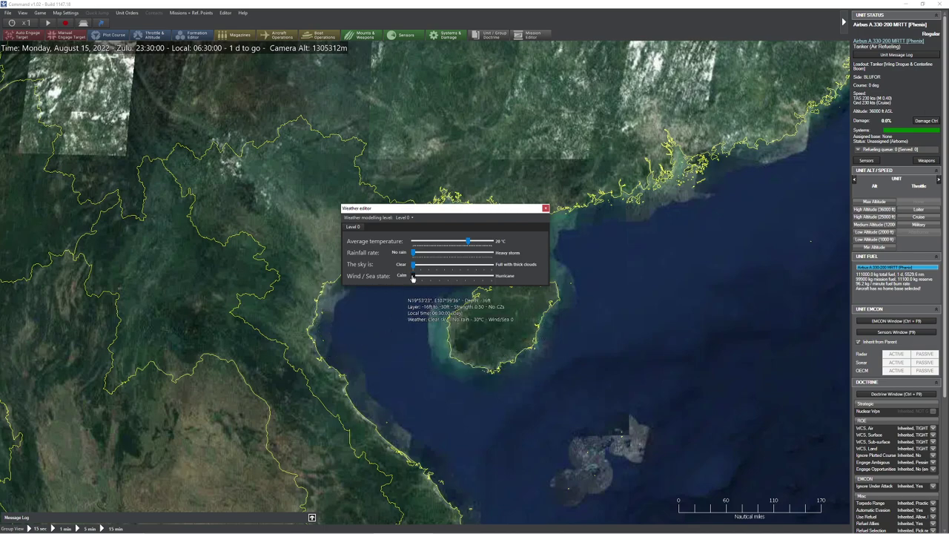
pyautogui.scroll(-4, 419, 345)
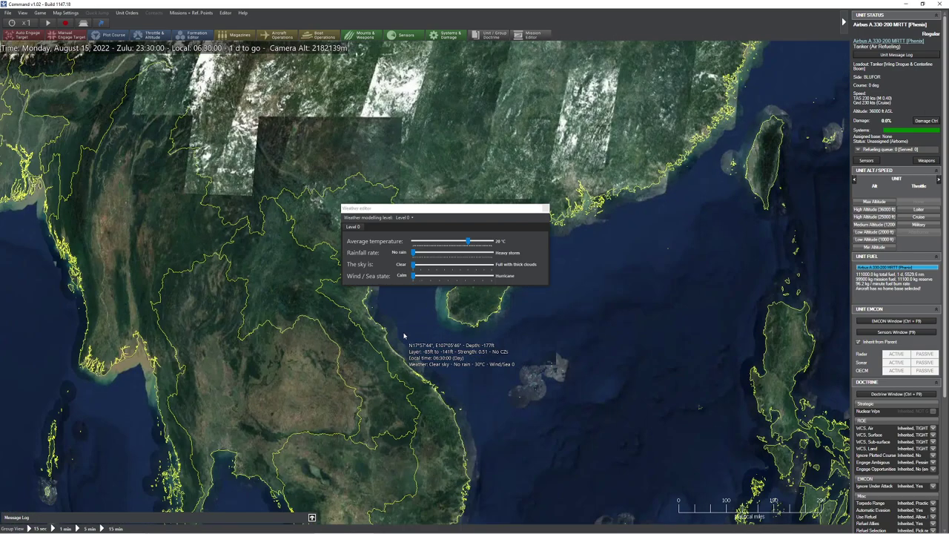
pyautogui.moveTo(433, 208); pyautogui.dragTo(444, 175)
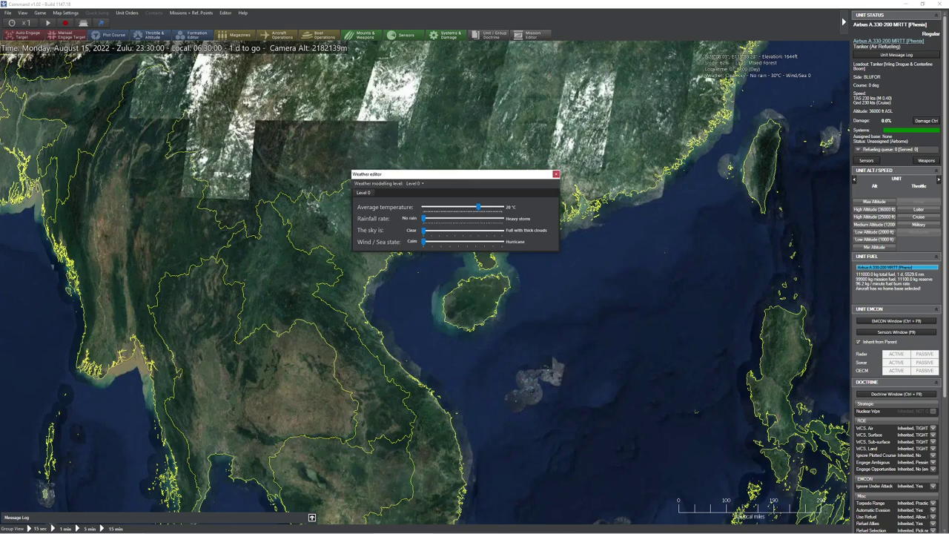
# Switch to the browser and check the August rainfall figures for Ho Chi Minh City on the Weather Atlas page
pyautogui.hotkey('alt', 'Tab')
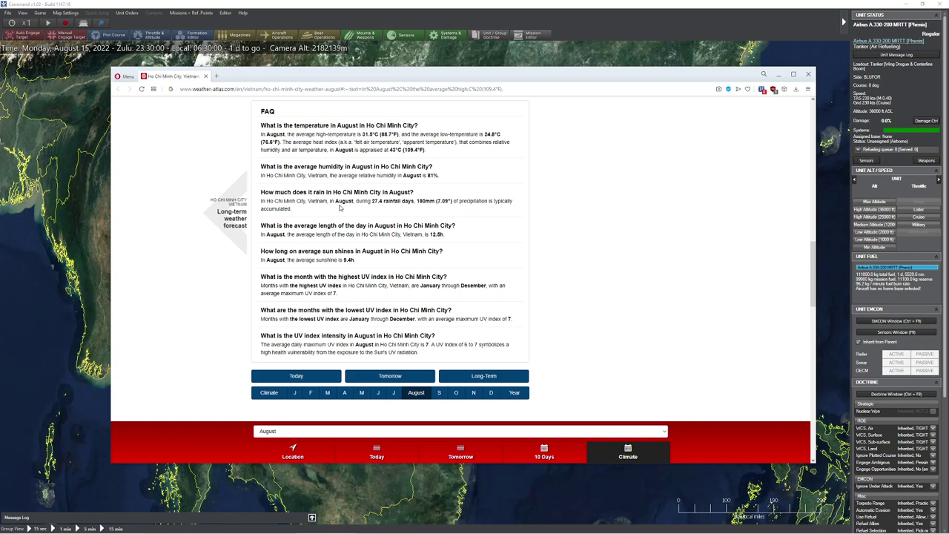
pyautogui.moveTo(364, 202); pyautogui.dragTo(412, 207)
pyautogui.click(412, 207)
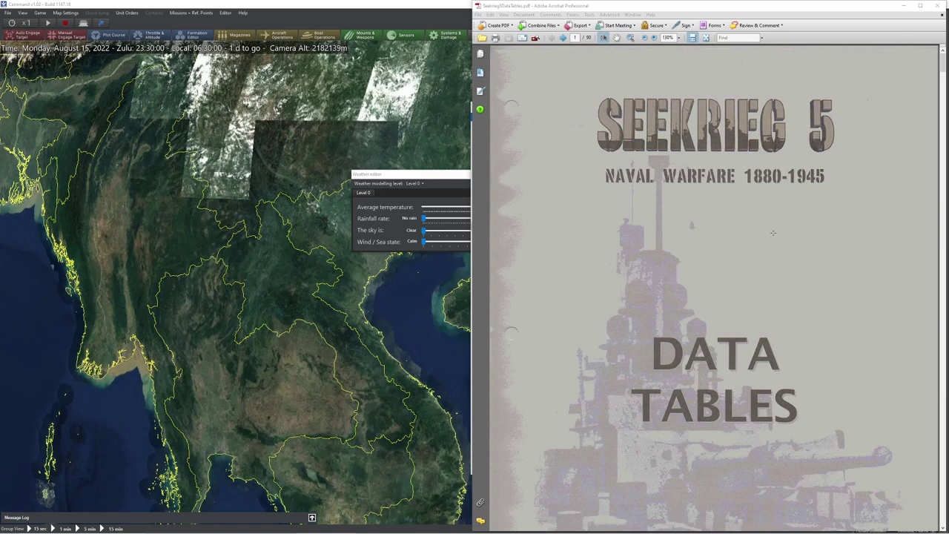
# Look through the Weather Area Maps in the Seekrieg 5 data tables PDF for the area number covering the South China Sea
pyautogui.scroll(-4, 773, 233)
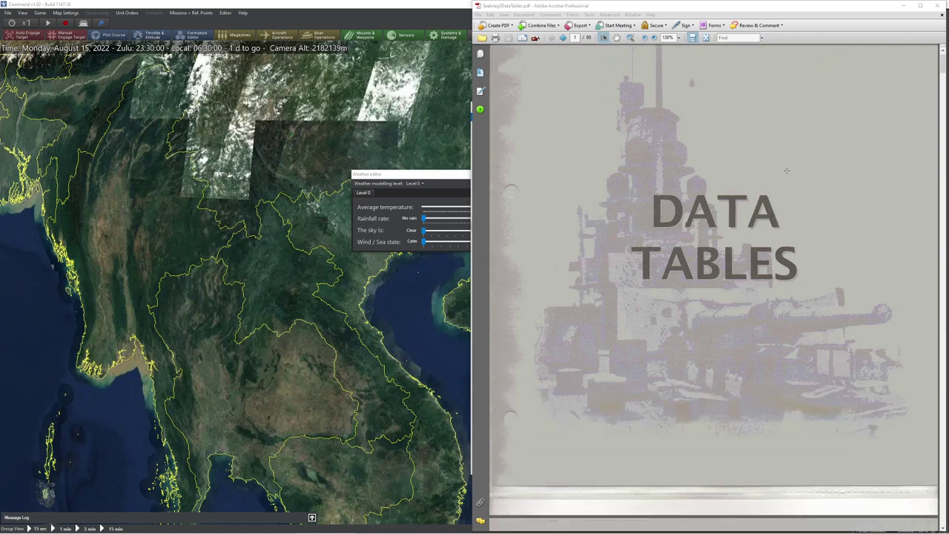
pyautogui.scroll(-10, 795, 170)
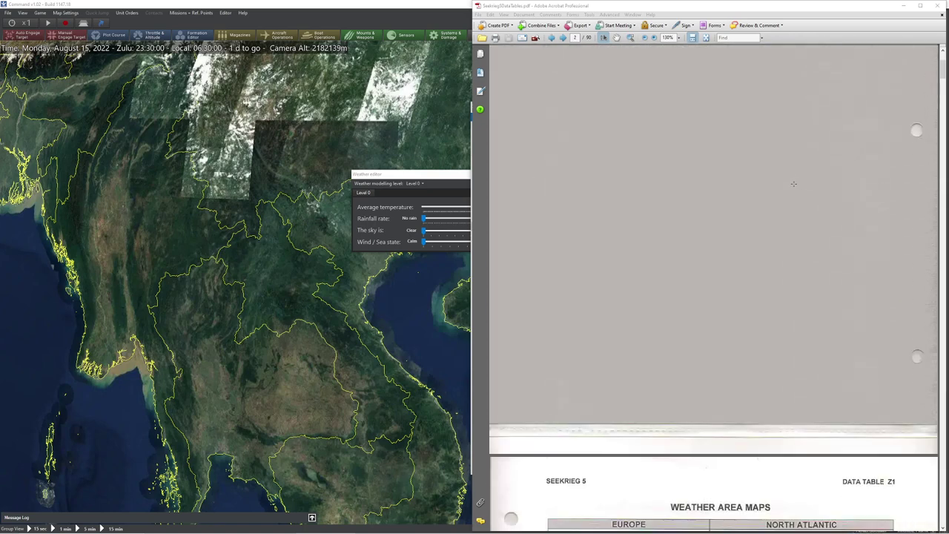
pyautogui.scroll(-5, 801, 193)
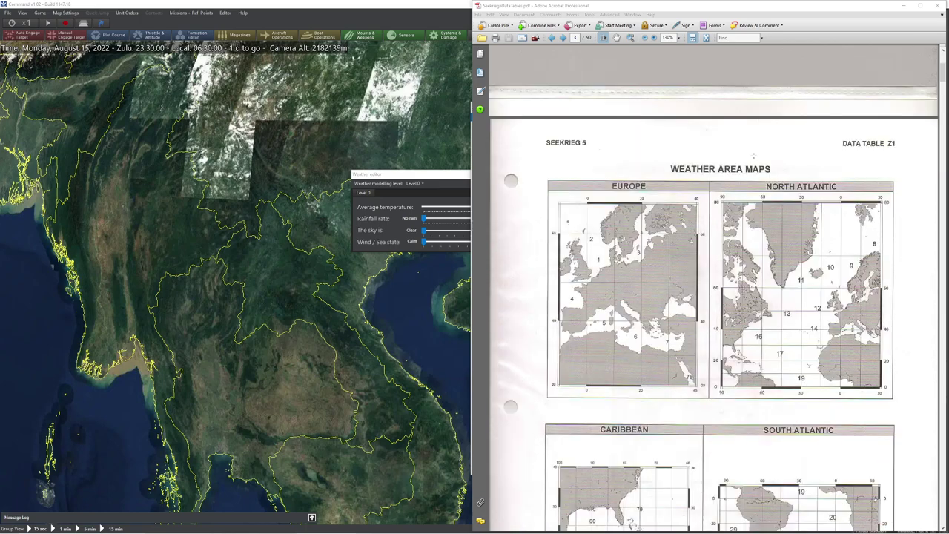
pyautogui.scroll(-6, 754, 156)
pyautogui.scroll(4, 740, 172)
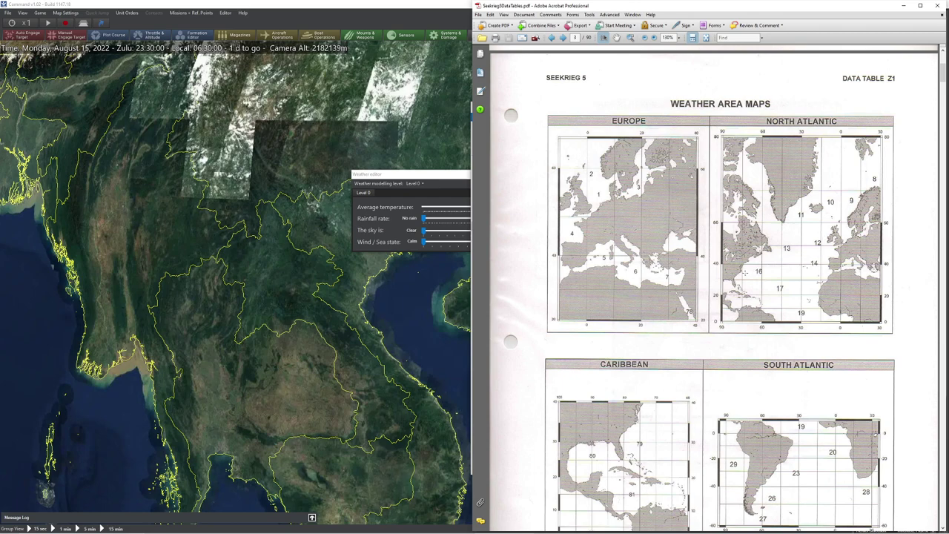
pyautogui.scroll(-10, 685, 194)
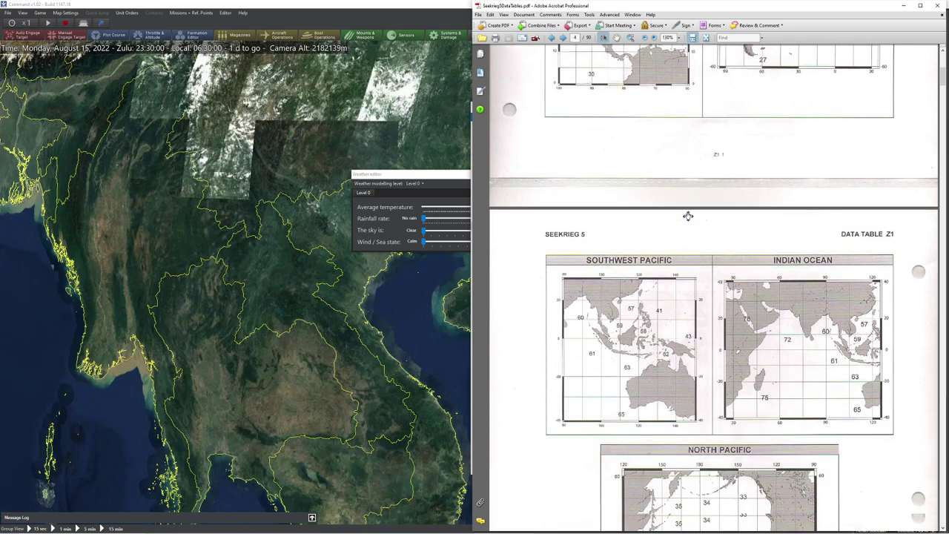
pyautogui.scroll(-5, 686, 193)
pyautogui.scroll(4, 686, 194)
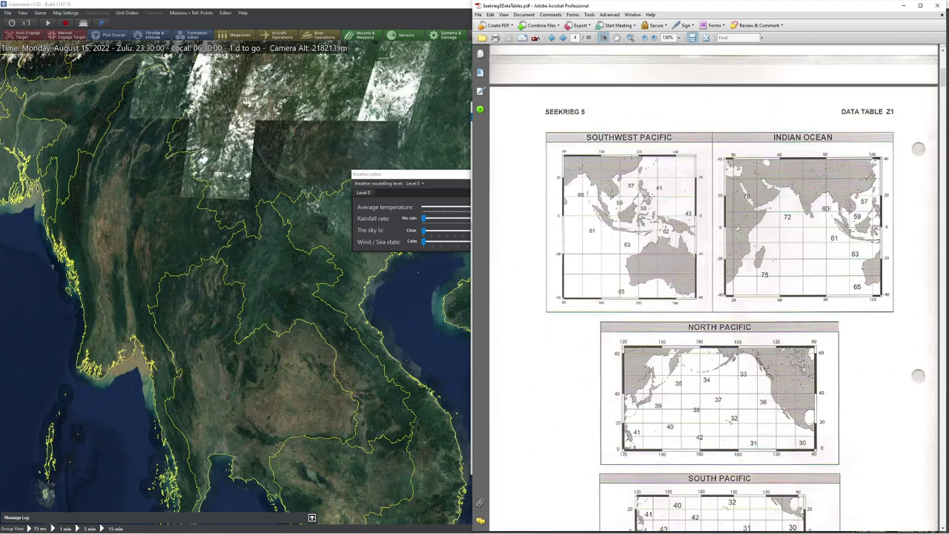
# Examine the August Beaufort numbers in the Area 57 – South China Sea table, and close the PDF
pyautogui.moveTo(942, 80); pyautogui.dragTo(943, 135)
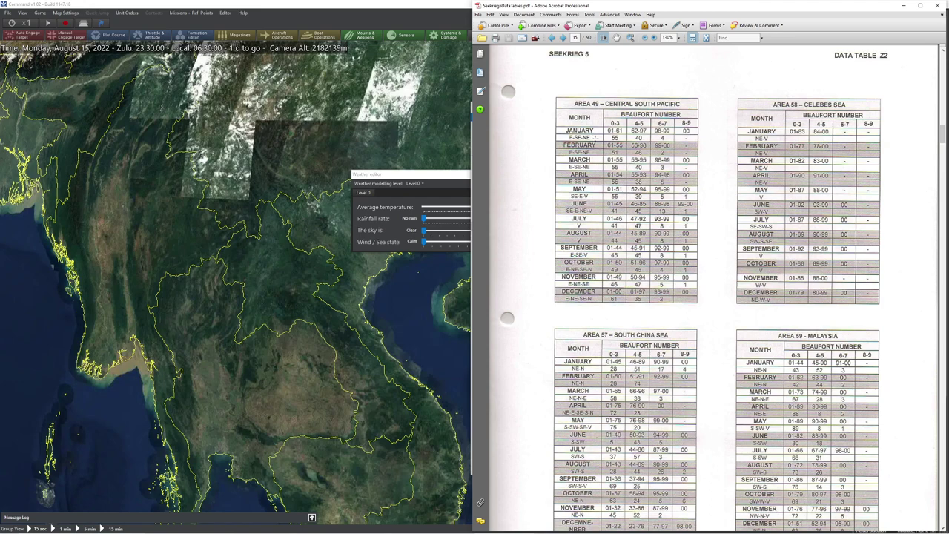
pyautogui.scroll(-5, 597, 138)
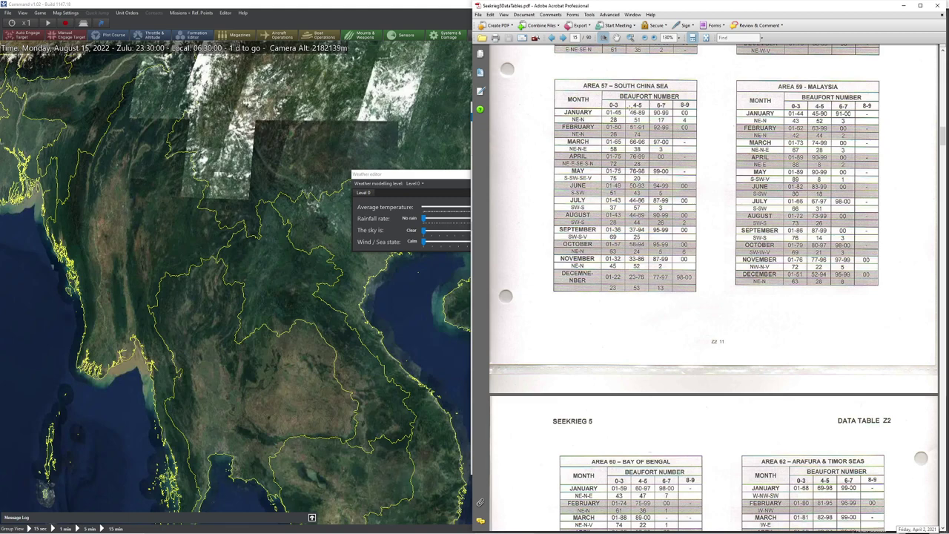
pyautogui.click(940, 6)
# Set the weather to wind/sea state 4, moderate middle clouds and light rain, and close the weather editor
pyautogui.click(453, 174)
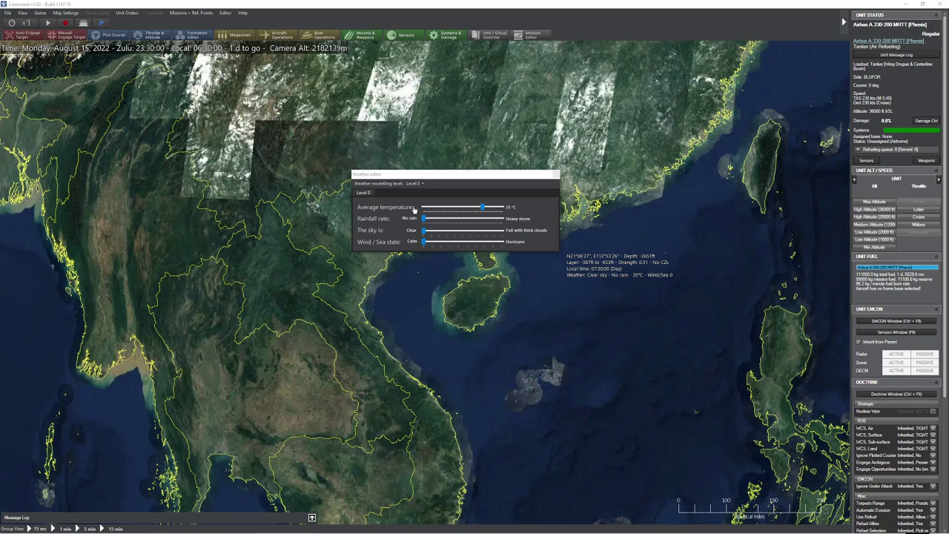
pyautogui.moveTo(420, 247); pyautogui.dragTo(458, 239)
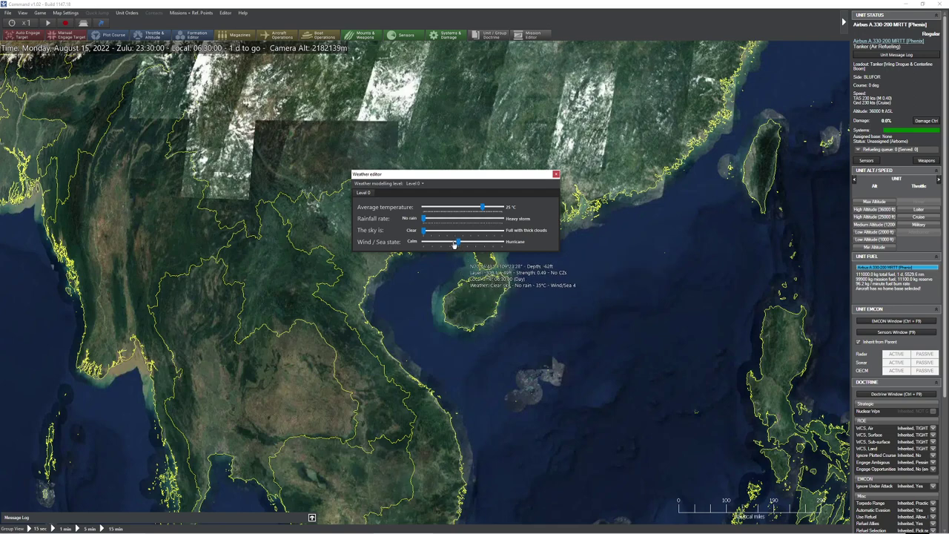
pyautogui.moveTo(423, 236); pyautogui.dragTo(462, 230)
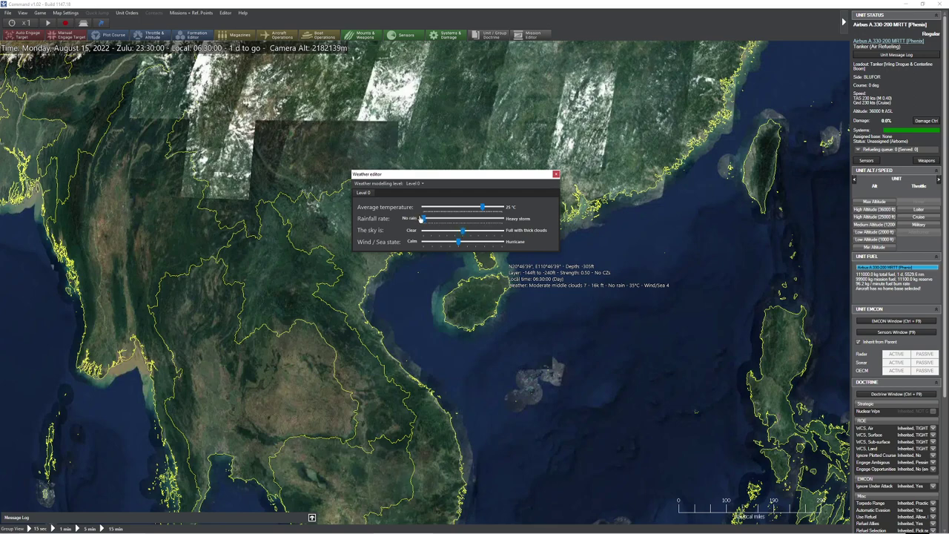
pyautogui.moveTo(424, 221); pyautogui.dragTo(436, 220)
pyautogui.click(557, 174)
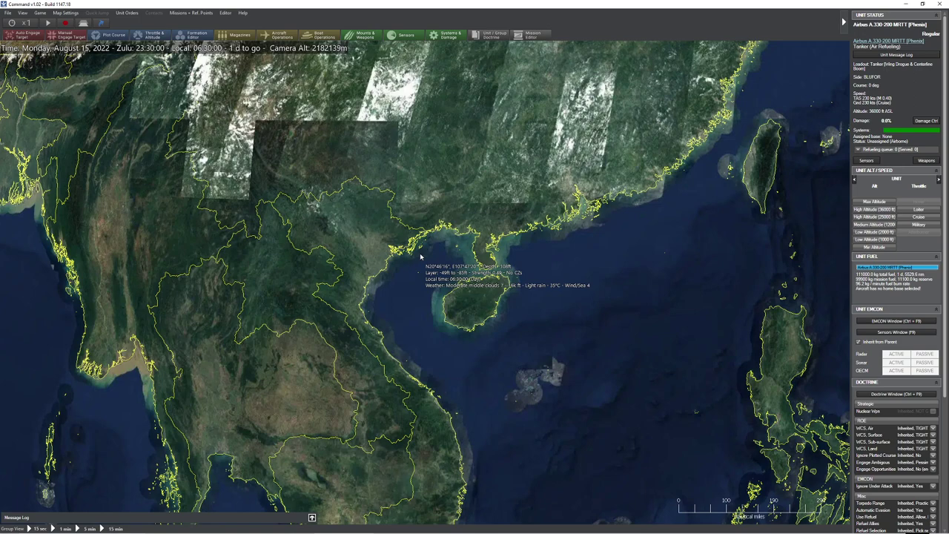
# Set the scenario's temperature to 25 °C in the weather editor and close it
pyautogui.click(226, 13)
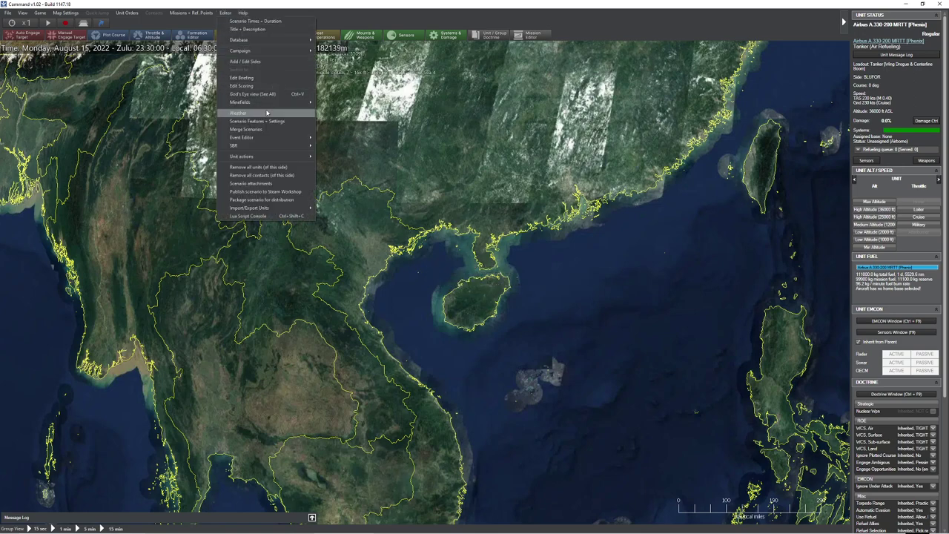
pyautogui.click(239, 113)
pyautogui.moveTo(483, 212); pyautogui.dragTo(476, 214)
pyautogui.click(556, 174)
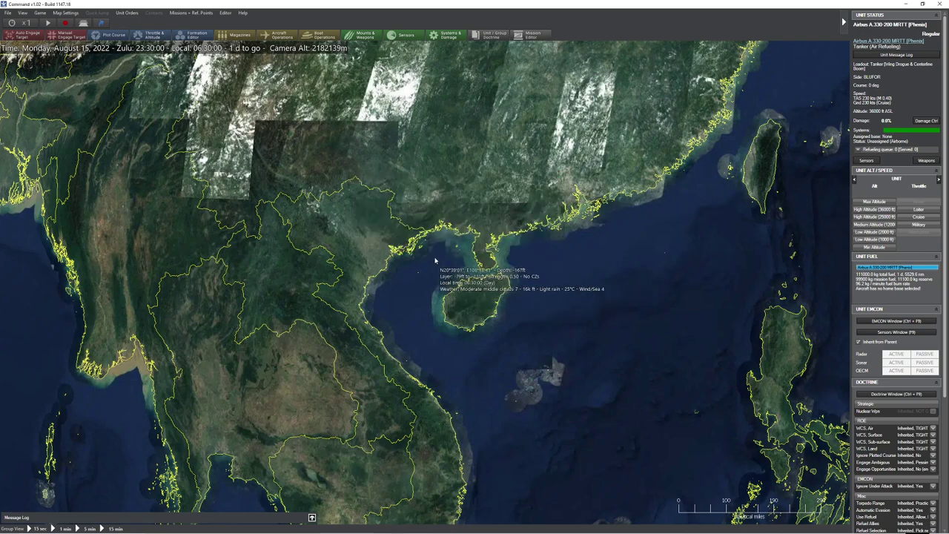
# Open the scenario's side editor and create a new side named VIETNAM
pyautogui.scroll(3, 436, 258)
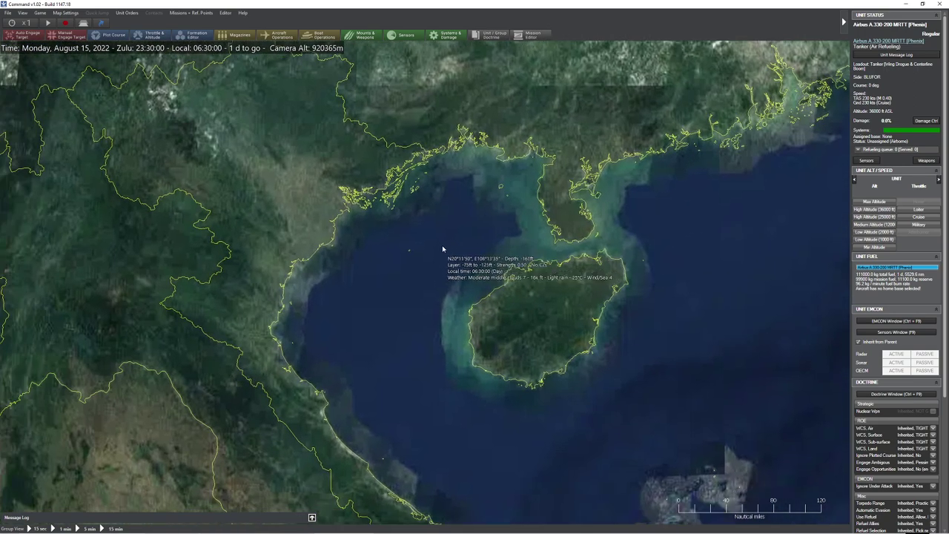
pyautogui.moveTo(427, 254); pyautogui.dragTo(492, 282)
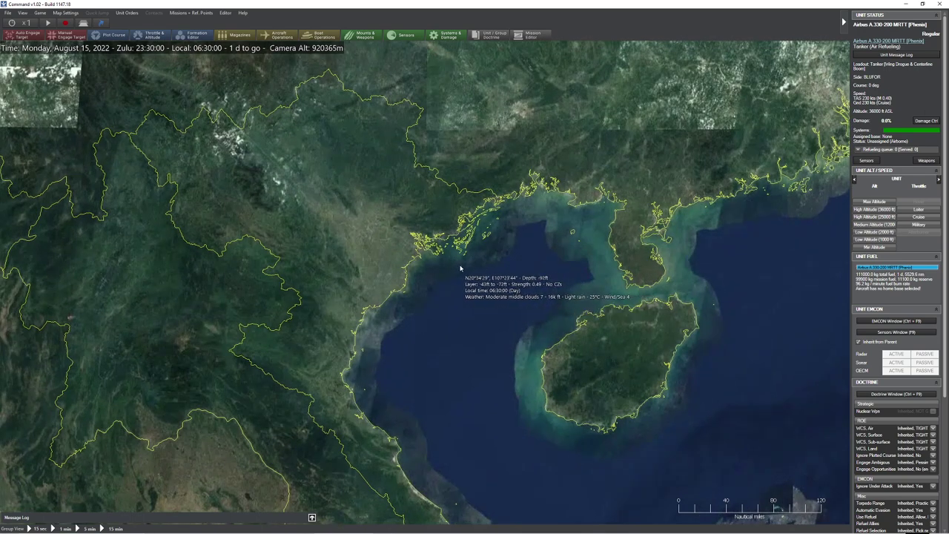
pyautogui.moveTo(460, 269); pyautogui.dragTo(474, 283)
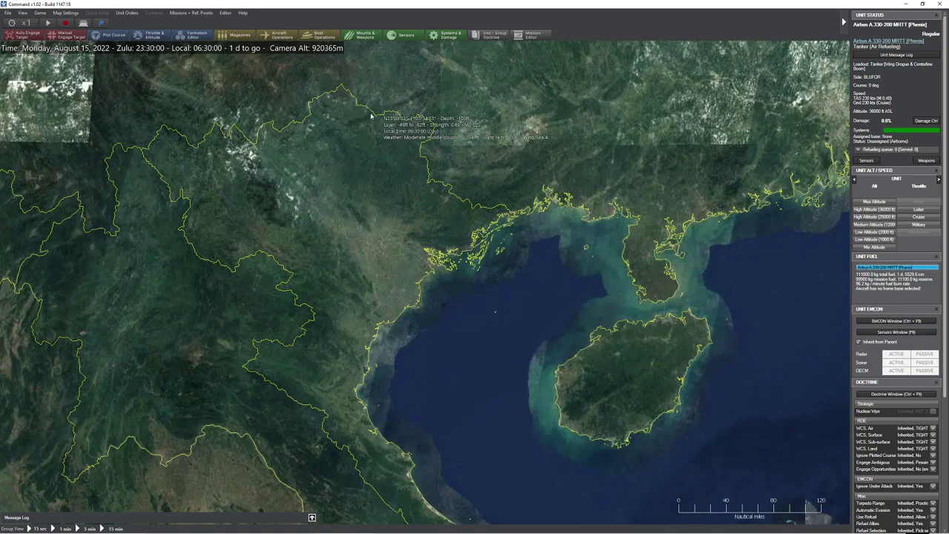
pyautogui.click(225, 13)
pyautogui.click(274, 61)
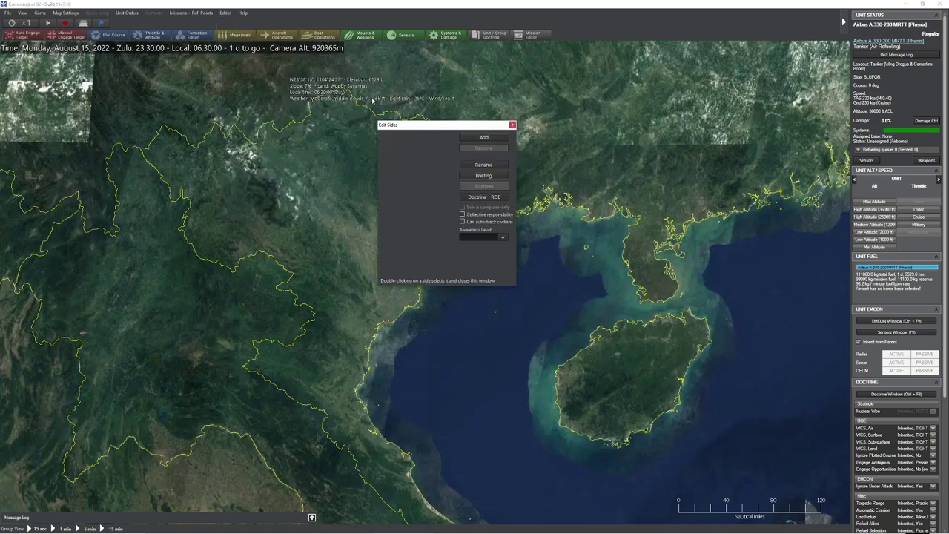
pyautogui.click(484, 137)
pyautogui.write('VIETNAM')
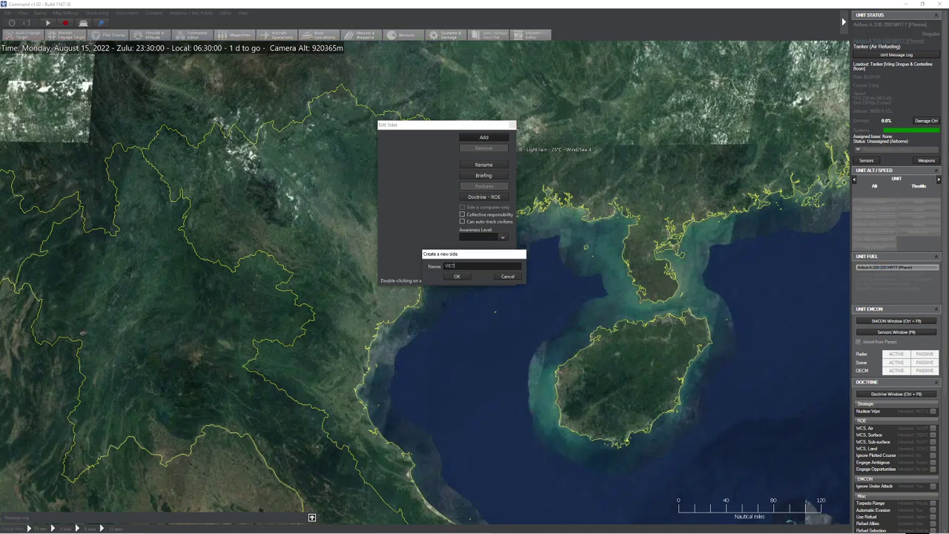
pyautogui.click(456, 276)
# Create two more sides named NEUTRAL and CHINA
pyautogui.click(484, 137)
pyautogui.write('NEUTRAL')
pyautogui.click(457, 276)
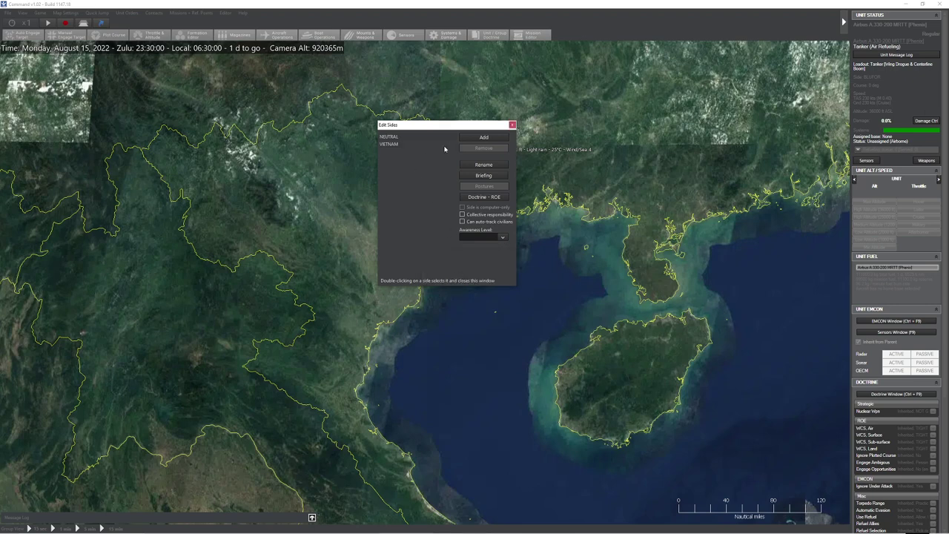
pyautogui.click(483, 137)
pyautogui.write('CHINA')
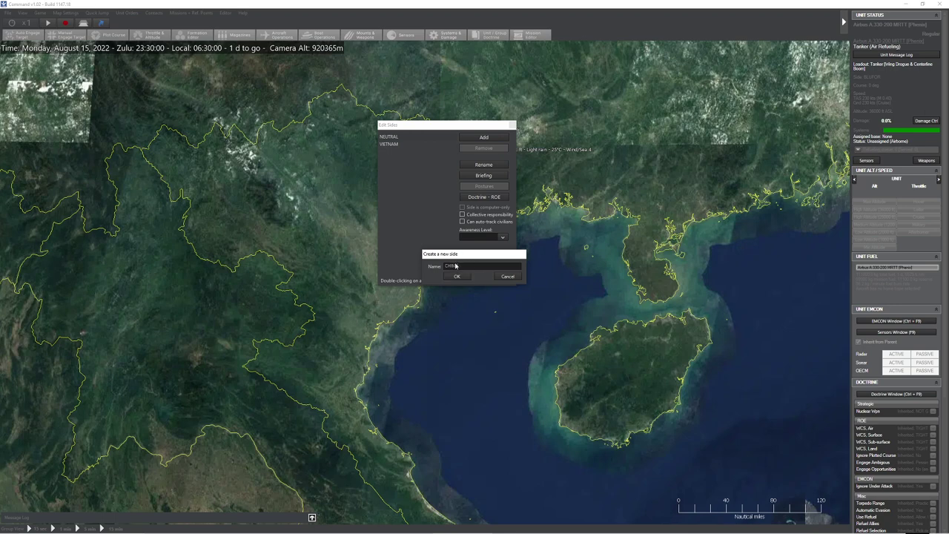
pyautogui.click(456, 276)
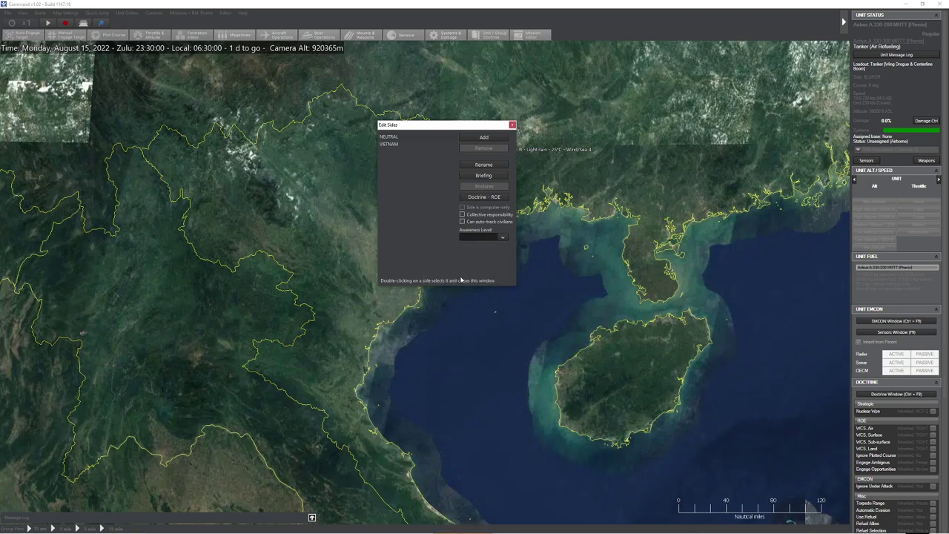
# Set the CHINA side's posture toward VIETNAM to Hostile and close its posture settings
pyautogui.click(400, 139)
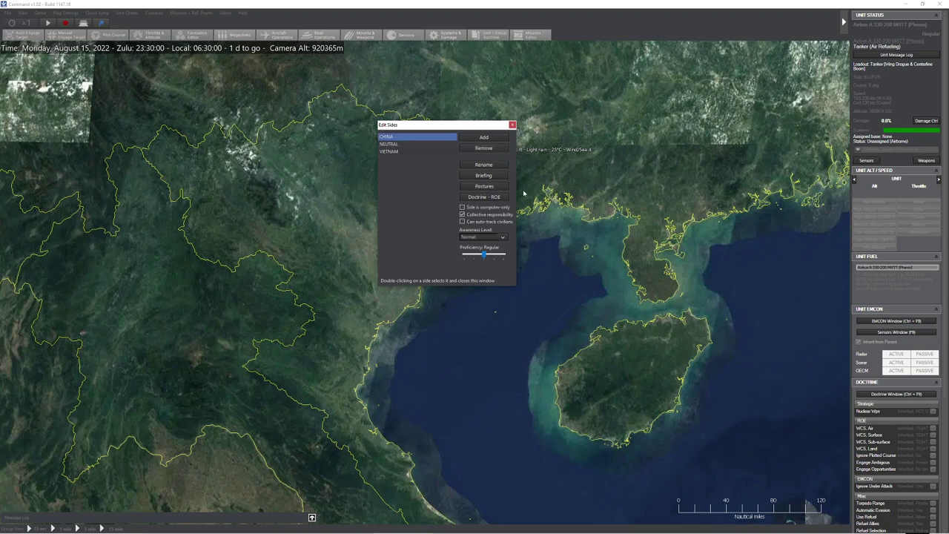
pyautogui.click(487, 187)
pyautogui.click(445, 307)
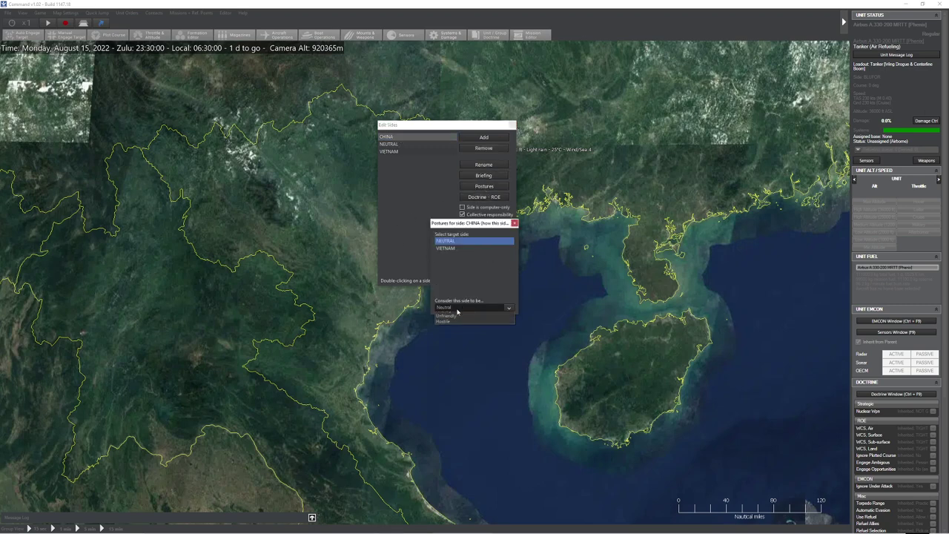
pyautogui.click(456, 315)
pyautogui.click(449, 248)
pyautogui.click(460, 307)
pyautogui.click(460, 331)
pyautogui.click(515, 224)
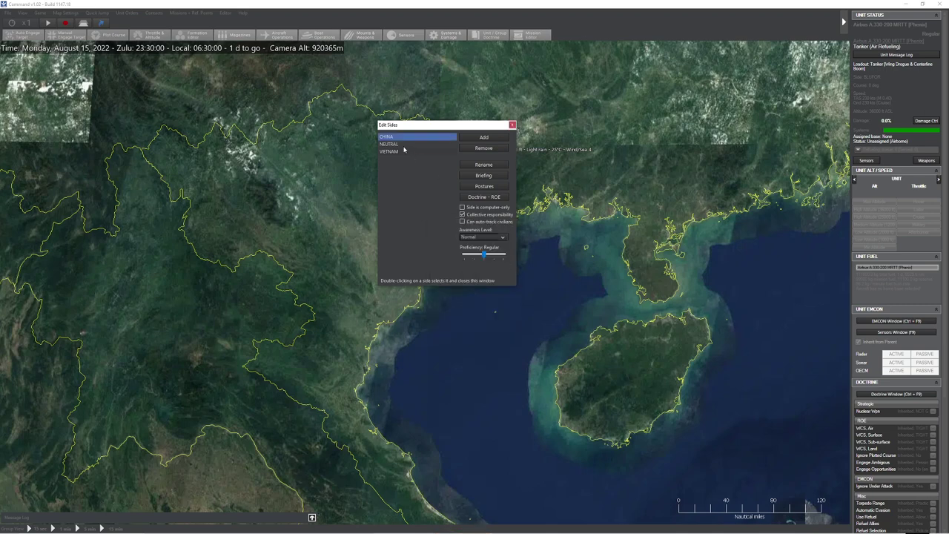
# Set the VIETNAM side's posture toward CHINA to Hostile, and make VIETNAM the active side
pyautogui.click(401, 151)
pyautogui.click(508, 186)
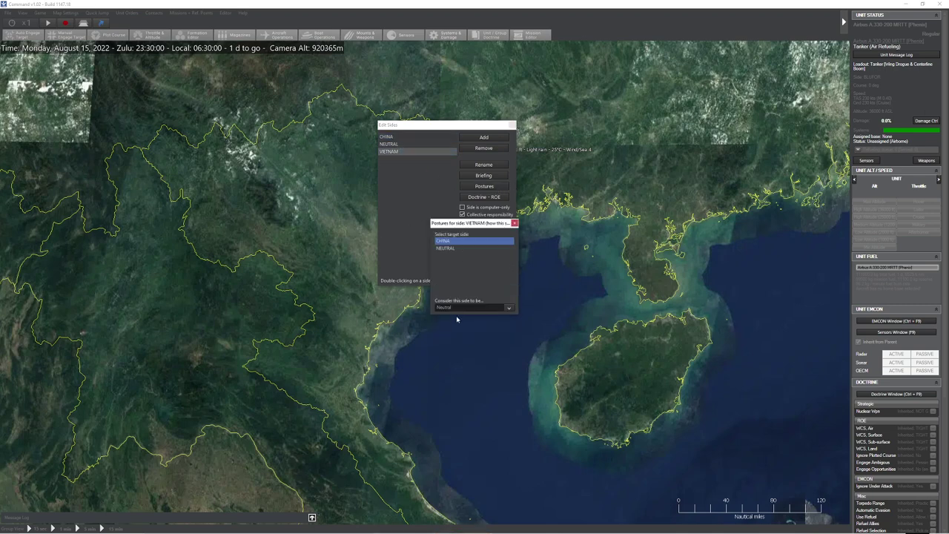
pyautogui.click(454, 307)
pyautogui.click(447, 331)
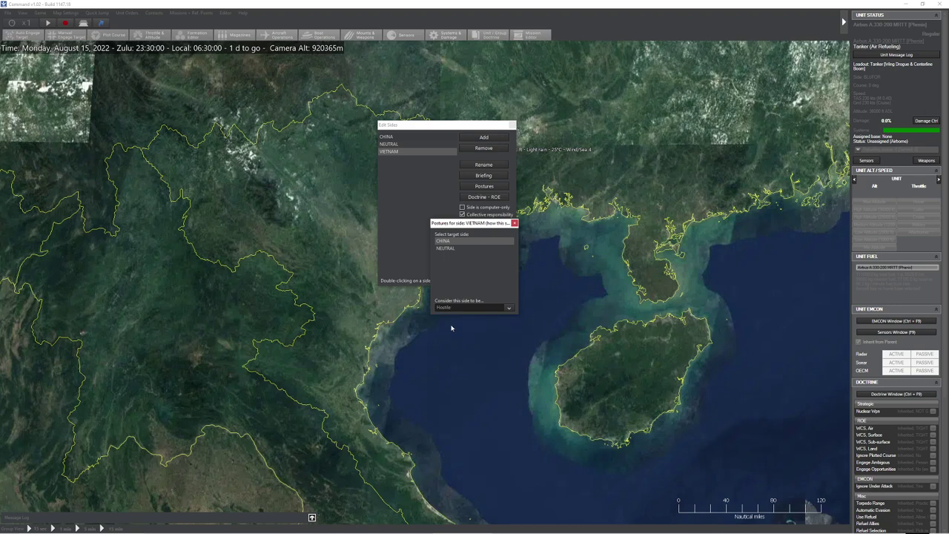
pyautogui.click(515, 223)
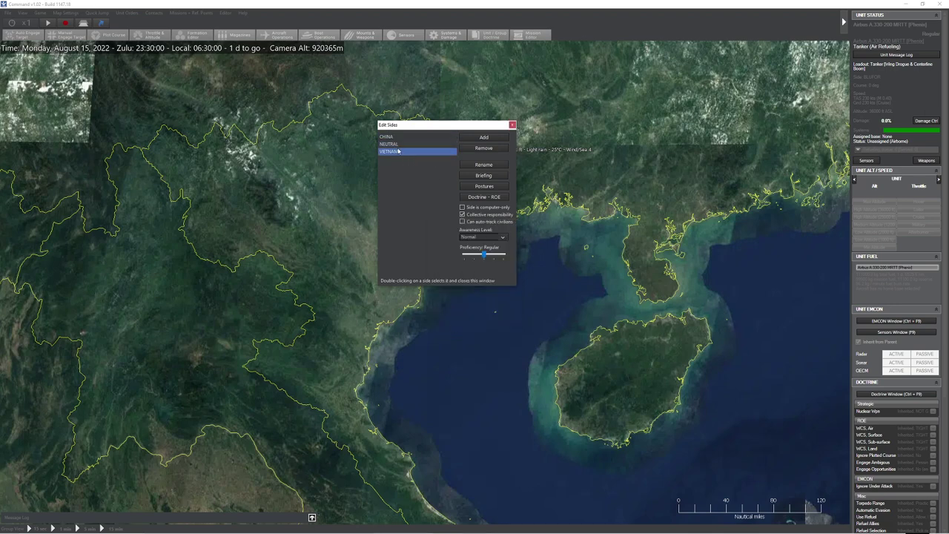
pyautogui.doubleClick(403, 153)
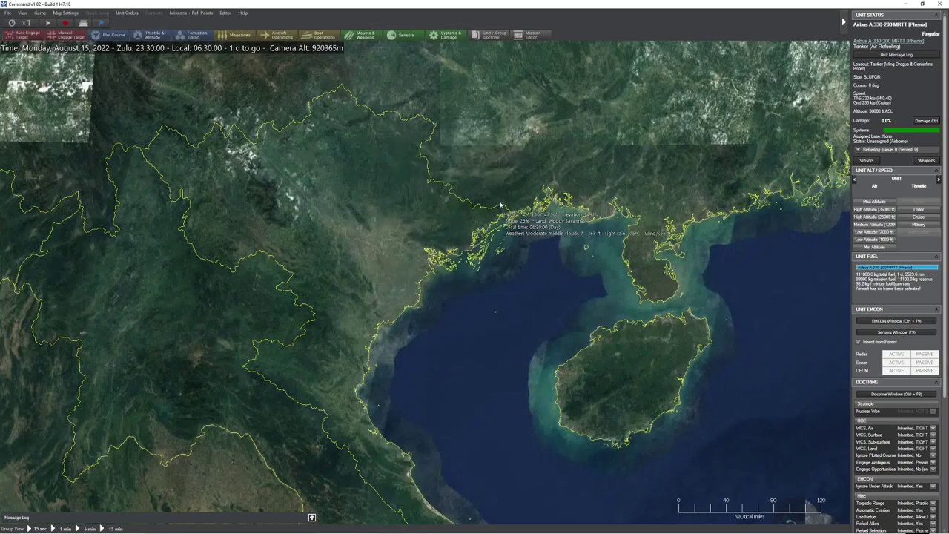
# Save the scenario under the title ChinaVersaVietnam2022
pyautogui.click(8, 13)
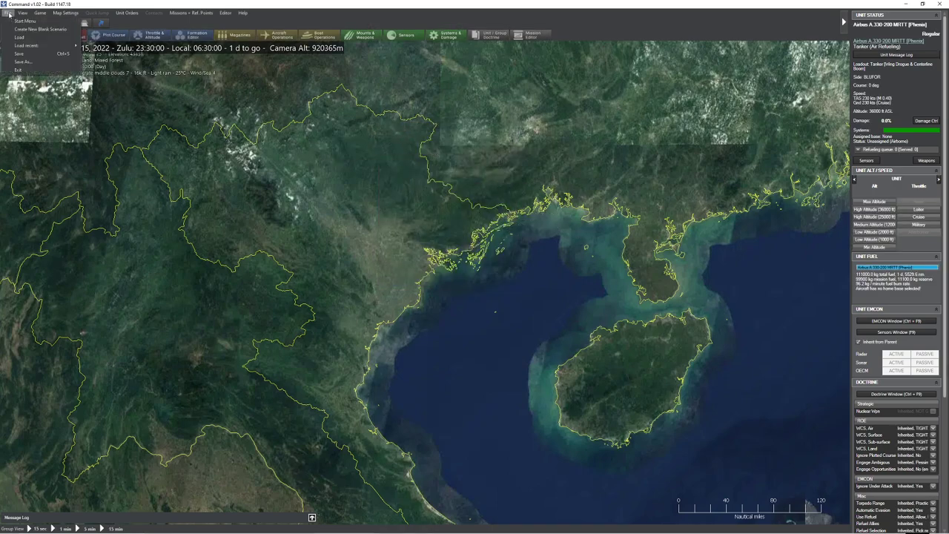
pyautogui.click(30, 58)
pyautogui.write('ChinaV')
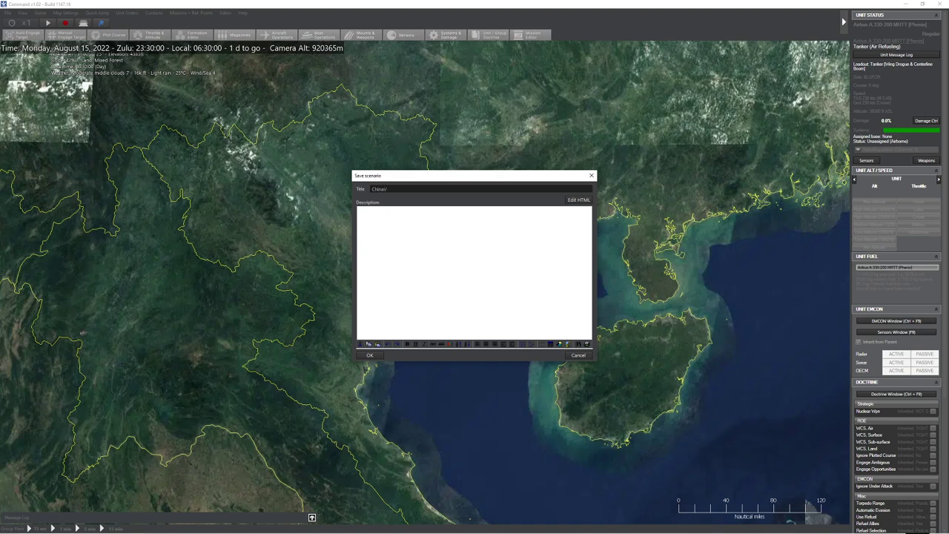
pyautogui.write('erseVietnam2022')
pyautogui.click(369, 355)
pyautogui.click(732, 432)
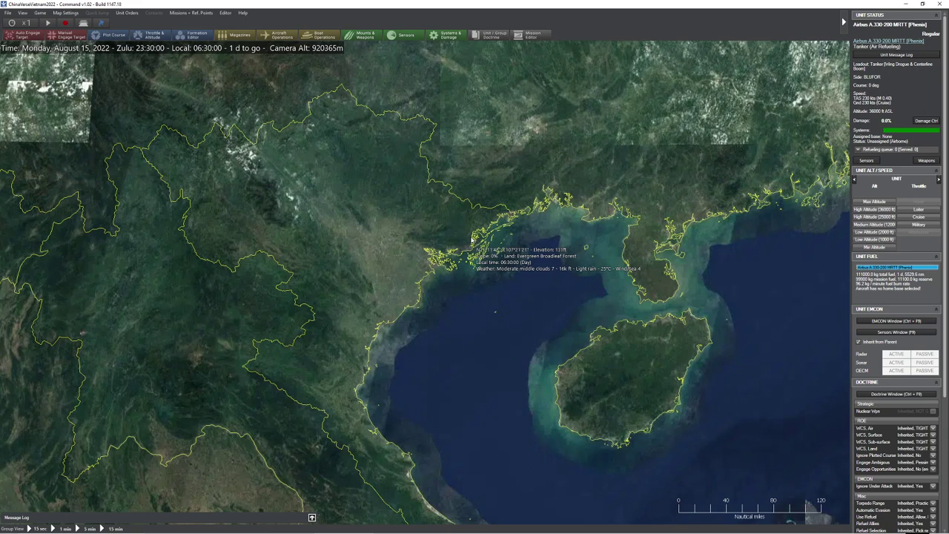
# Turn on the map's day and night lighting and inspect the light conditions across China and Vietnam at the scenario start
pyautogui.click(38, 13)
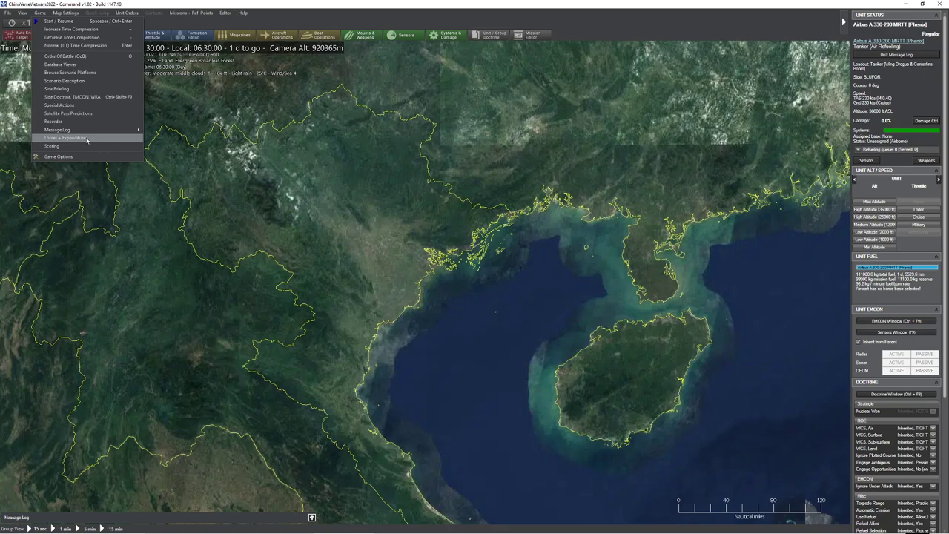
pyautogui.moveTo(23, 13)
pyautogui.click(94, 186)
pyautogui.scroll(-3, 452, 227)
pyautogui.scroll(-2, 457, 231)
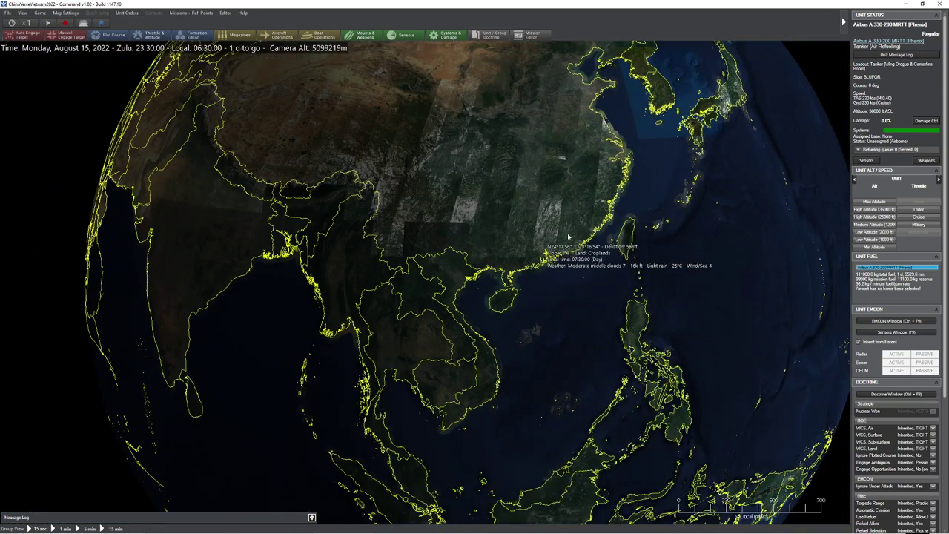
pyautogui.scroll(-1, 614, 259)
pyautogui.moveTo(614, 259); pyautogui.dragTo(596, 266)
pyautogui.scroll(2, 445, 311)
pyautogui.scroll(2, 436, 315)
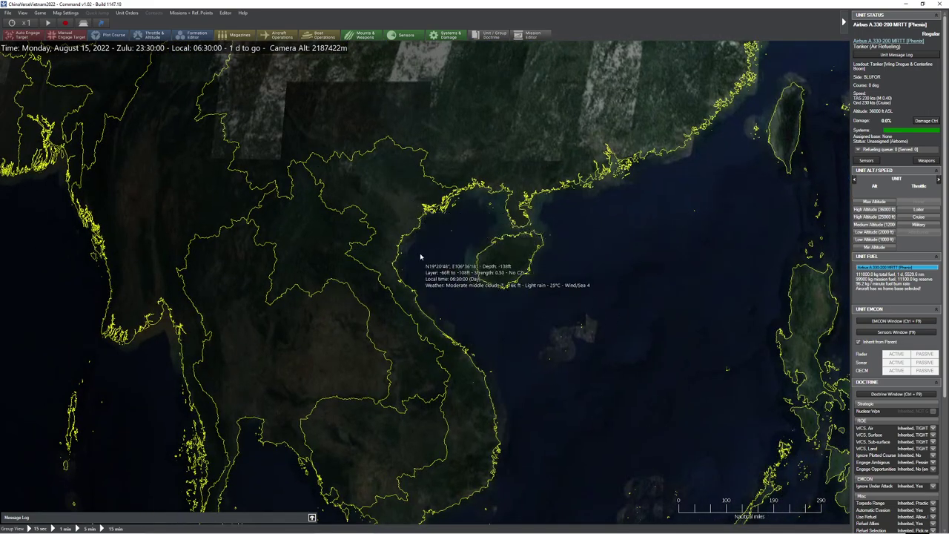
pyautogui.moveTo(425, 260); pyautogui.dragTo(459, 264)
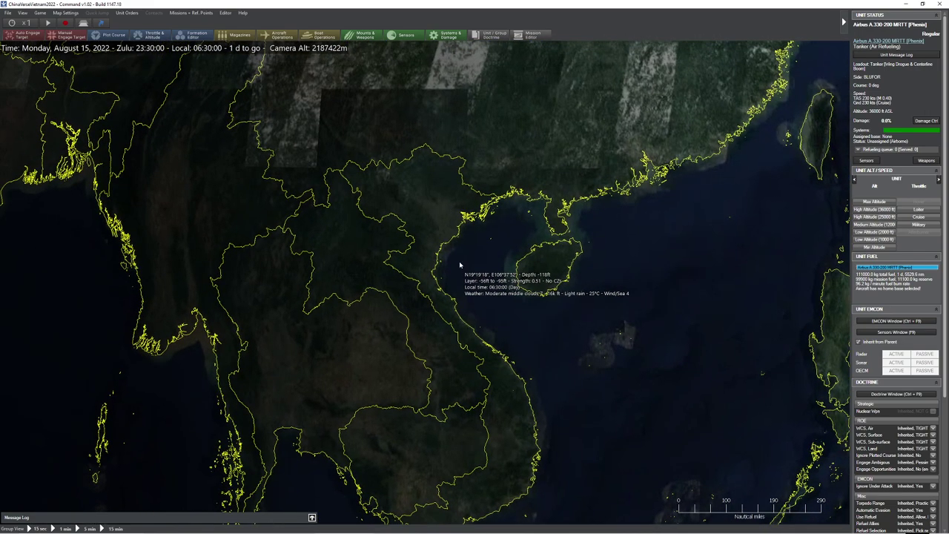
# Turn the map's day and night lighting back off
pyautogui.click(226, 13)
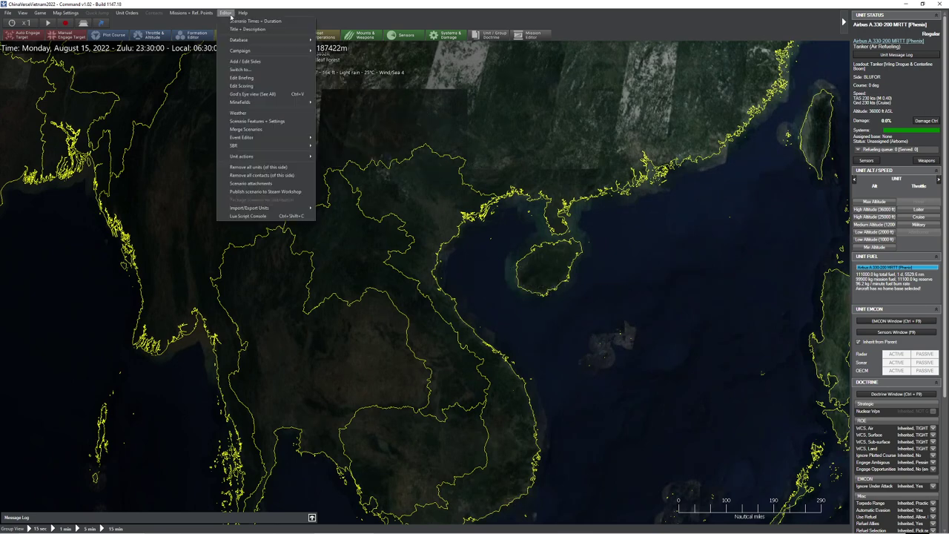
pyautogui.click(230, 15)
pyautogui.click(40, 12)
pyautogui.moveTo(24, 13)
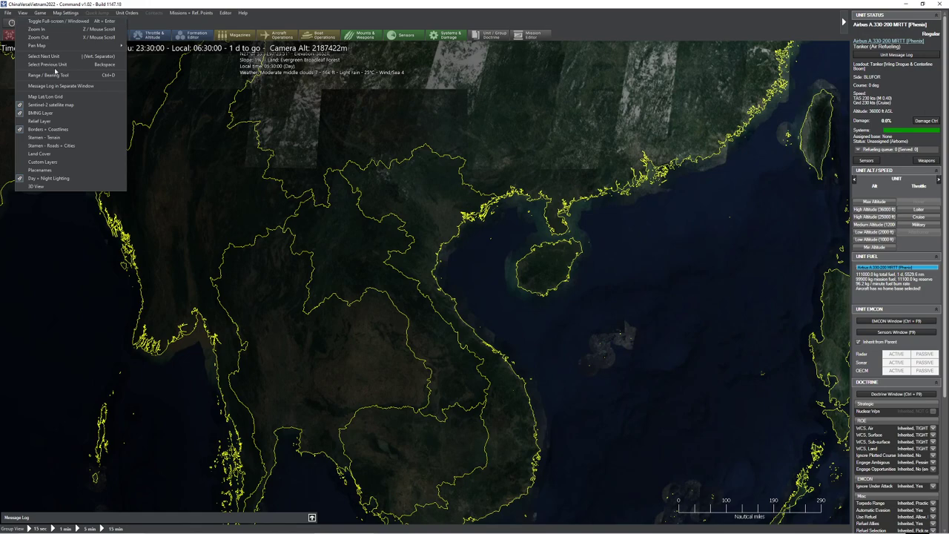
pyautogui.click(79, 180)
pyautogui.click(79, 179)
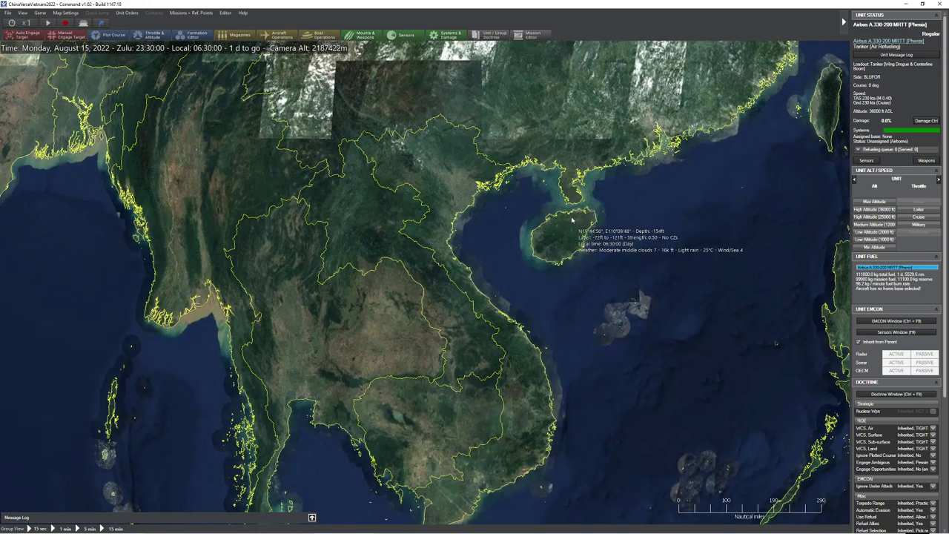
# Examine the theatre on the map, from mainland China down to the Gulf of Tonkin, Hainan and the Vietnamese coast
pyautogui.scroll(2, 537, 200)
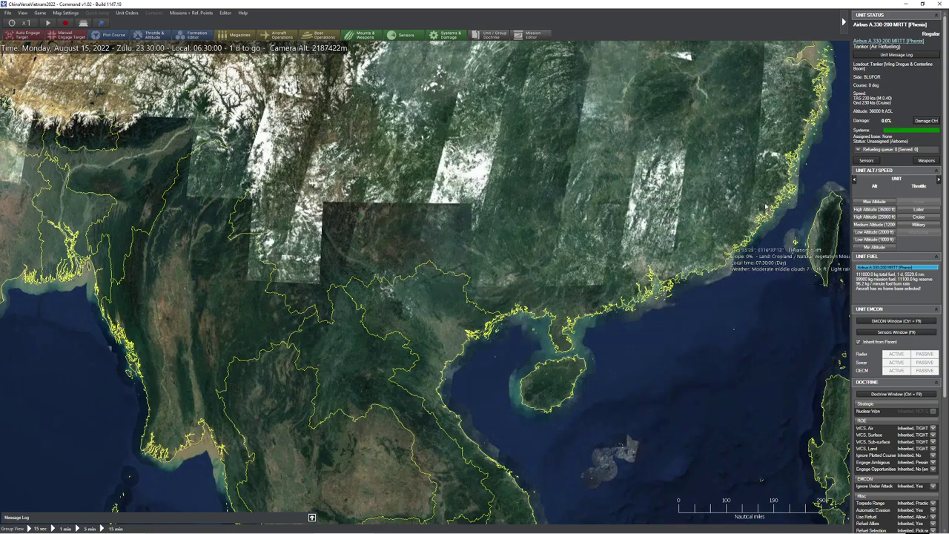
pyautogui.scroll(-2, 471, 317)
pyautogui.scroll(-1, 470, 317)
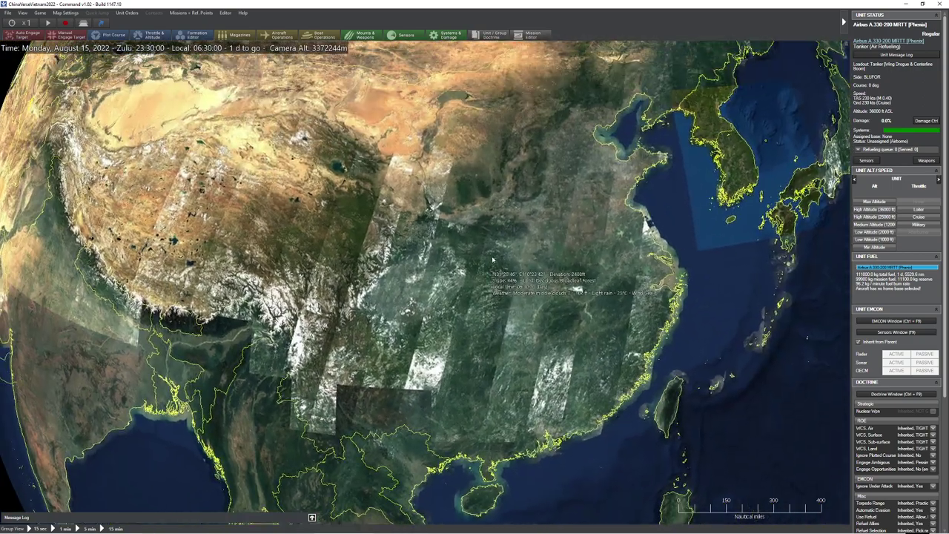
pyautogui.press('Down')
pyautogui.scroll(3, 438, 337)
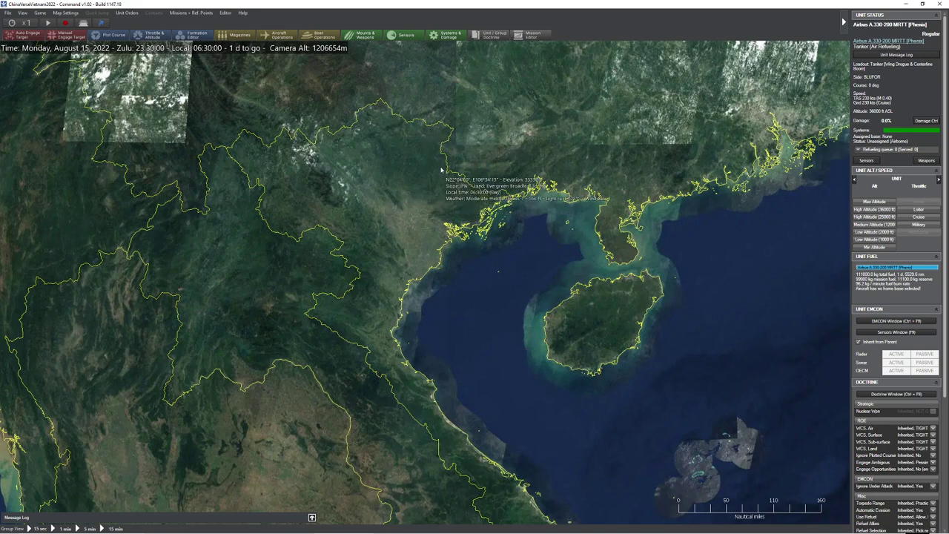
pyautogui.moveTo(449, 208); pyautogui.dragTo(451, 241)
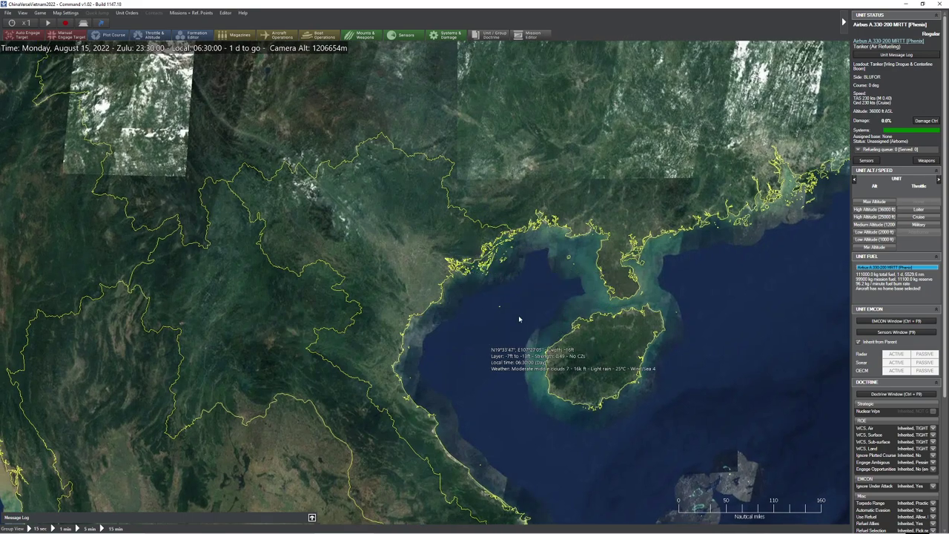
pyautogui.moveTo(534, 371); pyautogui.dragTo(489, 253)
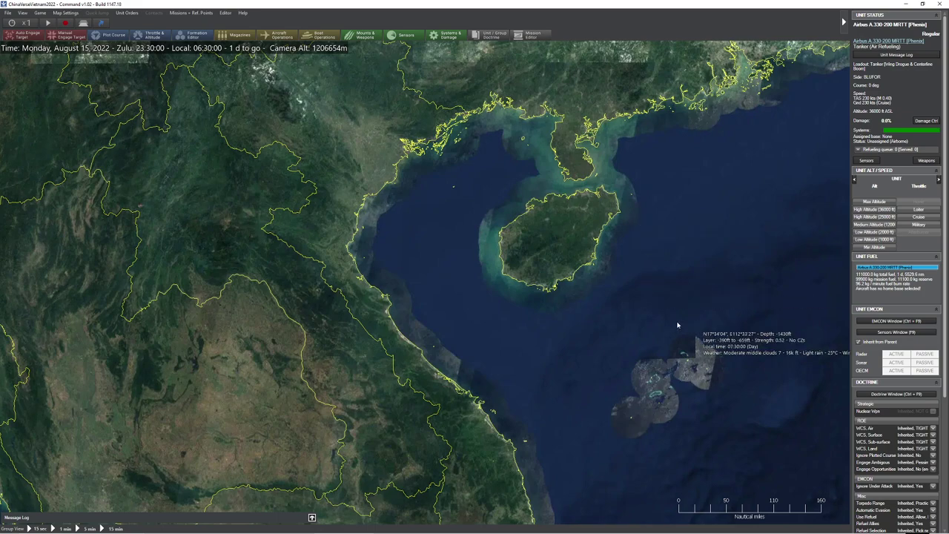
pyautogui.moveTo(525, 159); pyautogui.dragTo(565, 221)
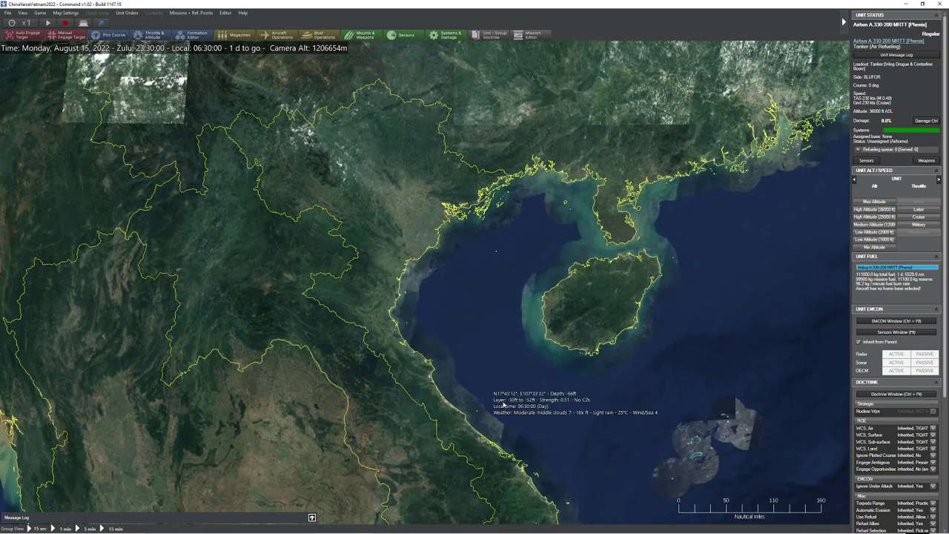
pyautogui.moveTo(513, 420); pyautogui.dragTo(488, 313)
pyautogui.press('Up')
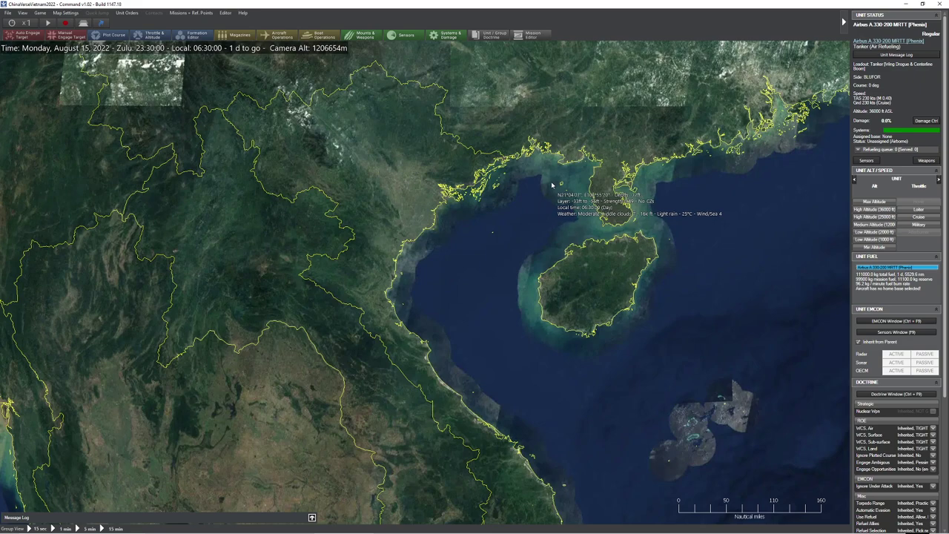
pyautogui.press('Up')
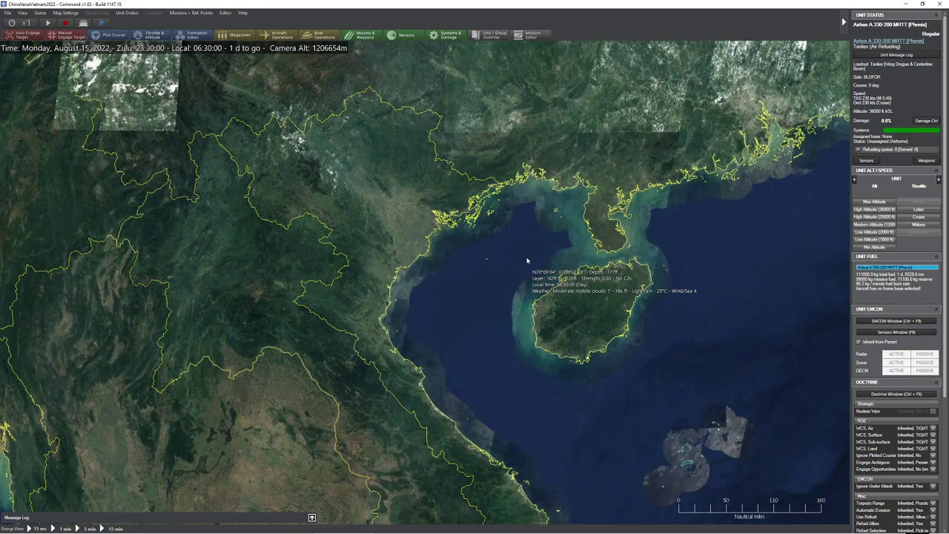
# Make VIETNAM the active side and open the Vietnam folder in the installation import list
pyautogui.click(226, 12)
pyautogui.moveTo(271, 69)
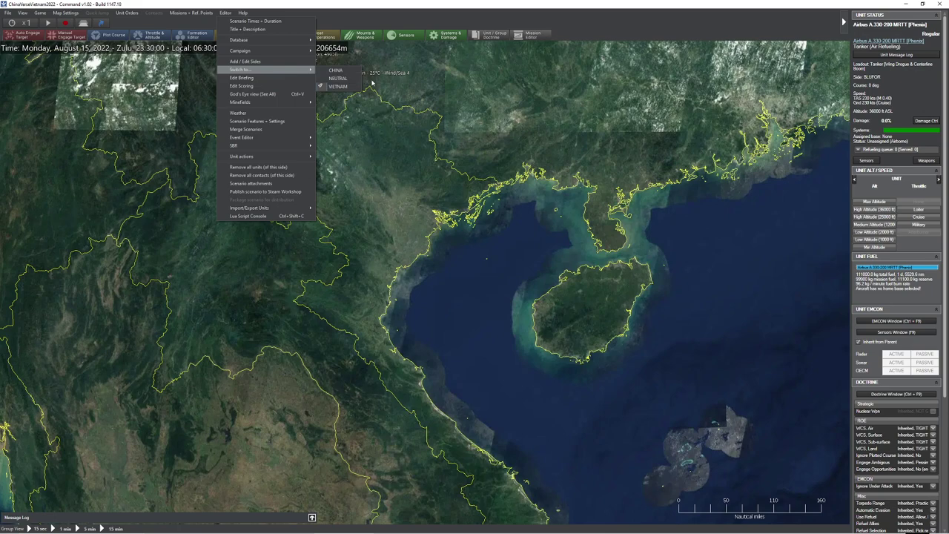
pyautogui.click(353, 86)
pyautogui.click(226, 13)
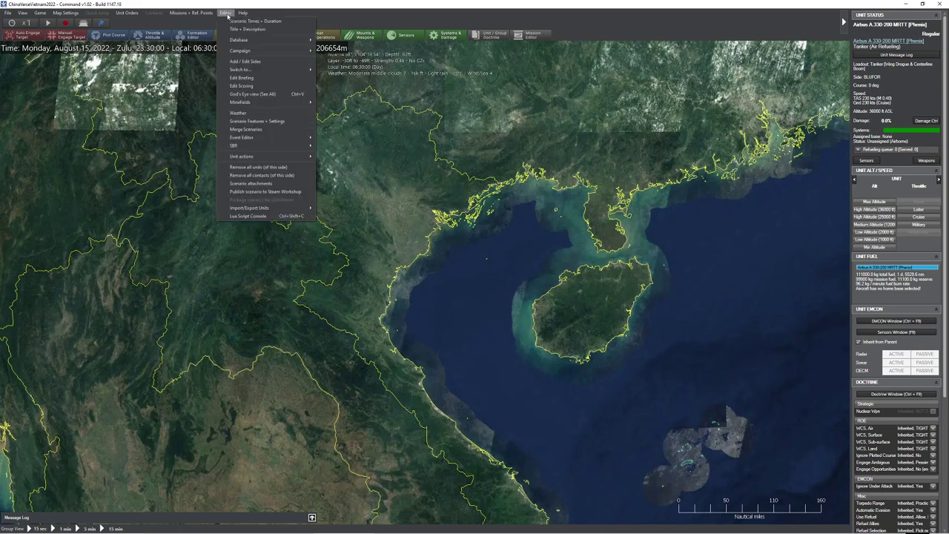
pyautogui.moveTo(287, 208)
pyautogui.click(348, 218)
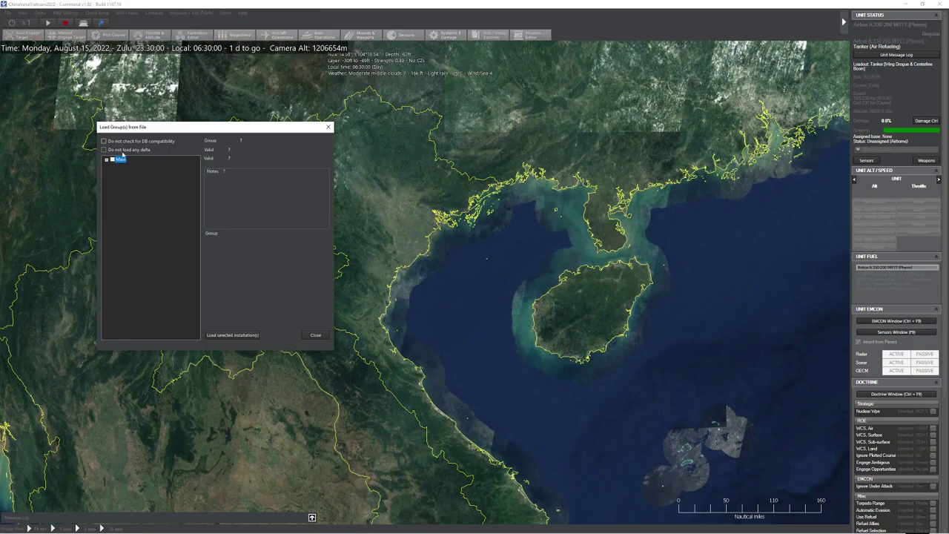
pyautogui.click(113, 166)
pyautogui.scroll(-10, 187, 311)
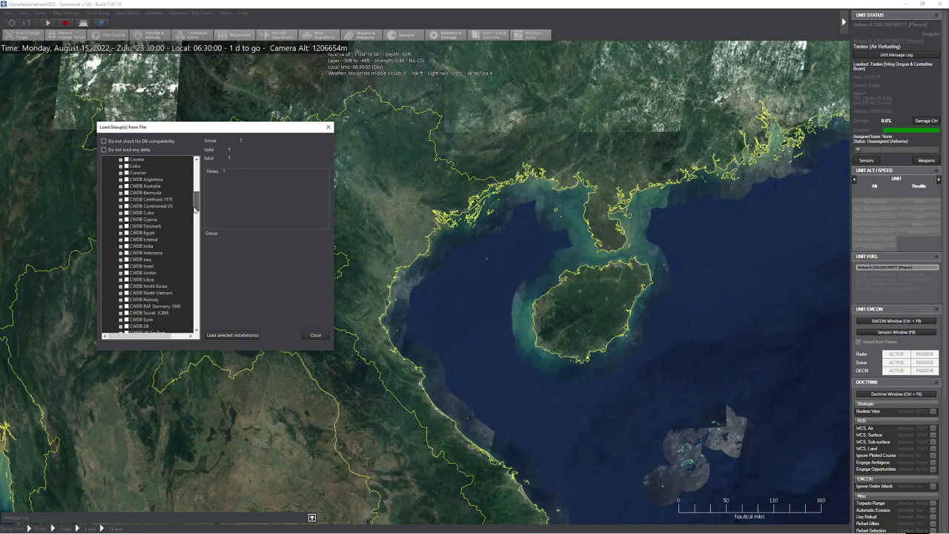
pyautogui.scroll(-5, 170, 292)
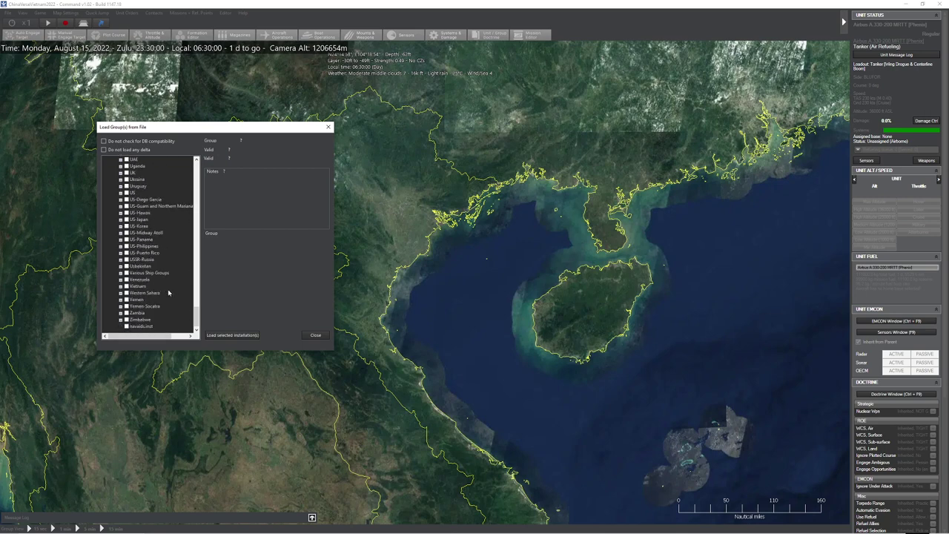
pyautogui.click(121, 286)
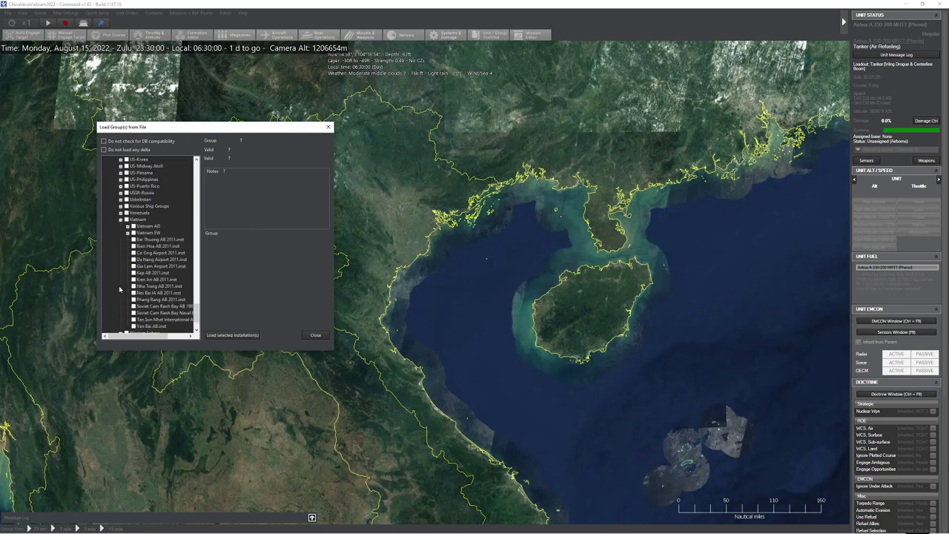
# Examine the importable Vietnam installations, including the Vietnam AD and Vietnam EW groups and the notes on Bien Hoa AB
pyautogui.scroll(-2, 154, 253)
pyautogui.click(128, 186)
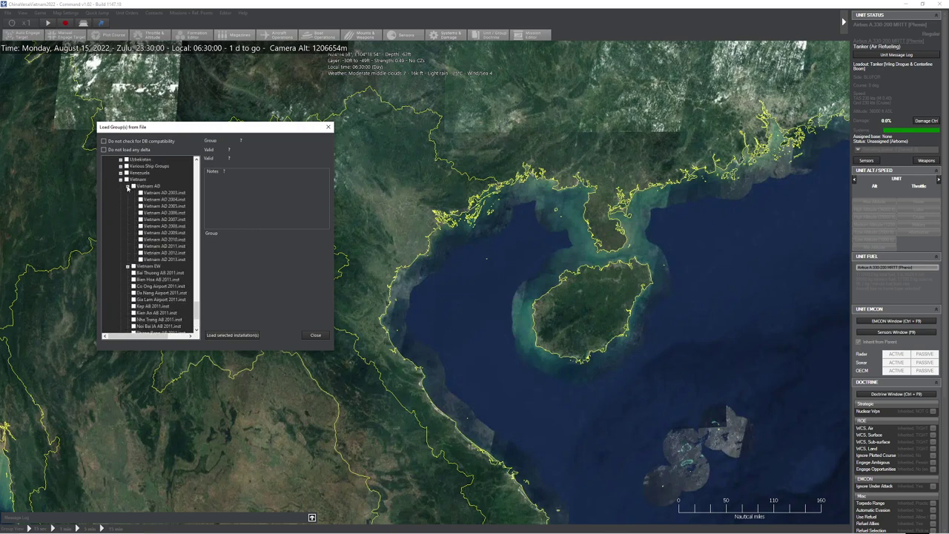
pyautogui.click(127, 187)
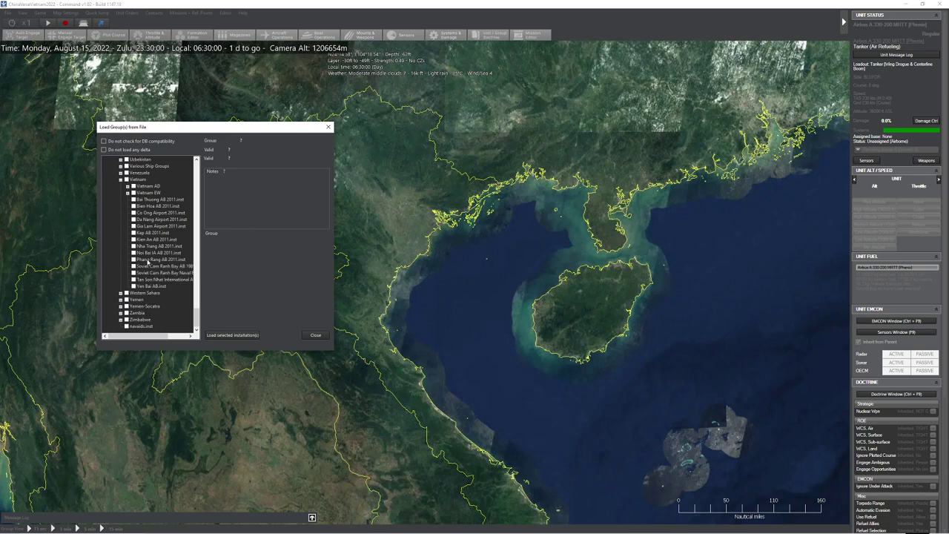
pyautogui.moveTo(333, 237); pyautogui.dragTo(377, 236)
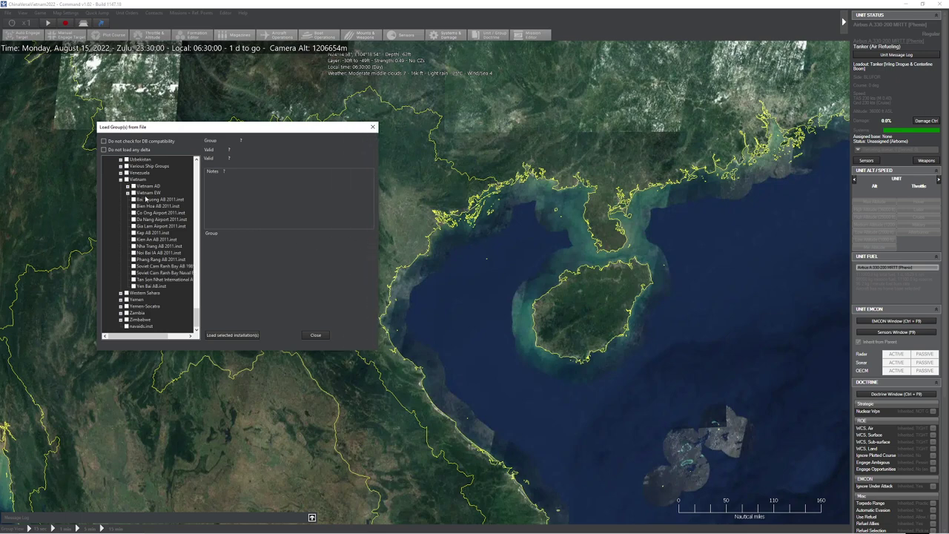
pyautogui.click(169, 206)
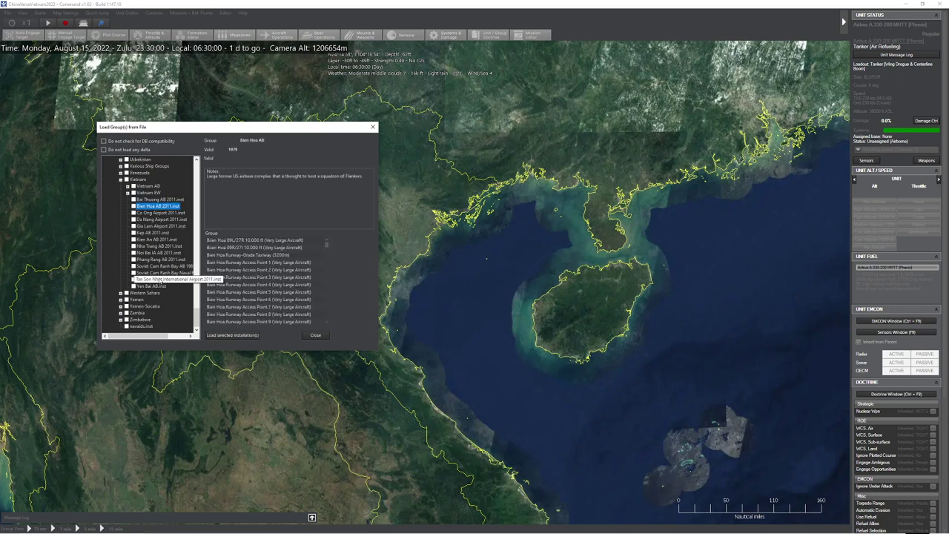
pyautogui.click(127, 193)
pyautogui.click(128, 193)
pyautogui.click(127, 186)
pyautogui.click(128, 186)
# Mark the Bai Thuong, Bien Hoa, Kep, Kien An, Nha Trang, Noi Bai, Phang Rang and Soviet Cam Ranh Bay air bases for import
pyautogui.click(133, 200)
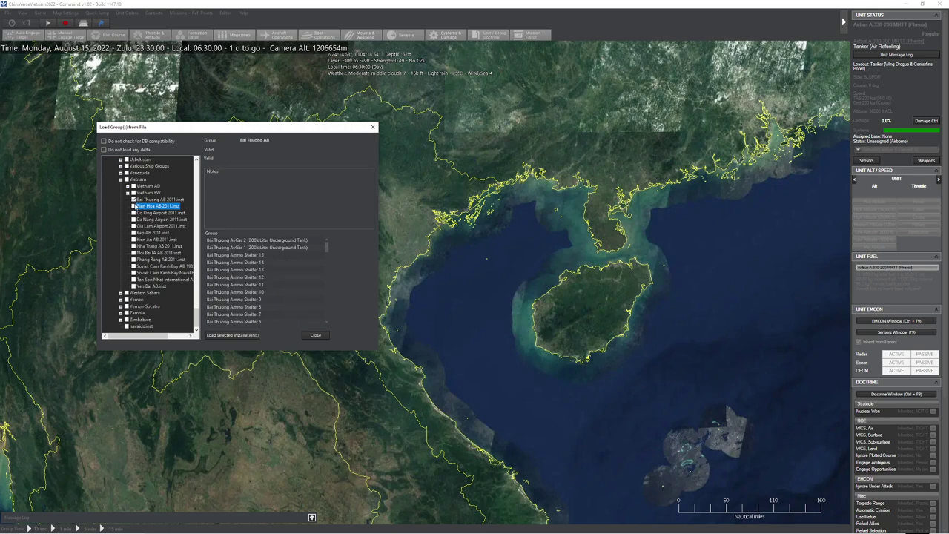
pyautogui.click(134, 233)
pyautogui.click(133, 240)
pyautogui.click(133, 253)
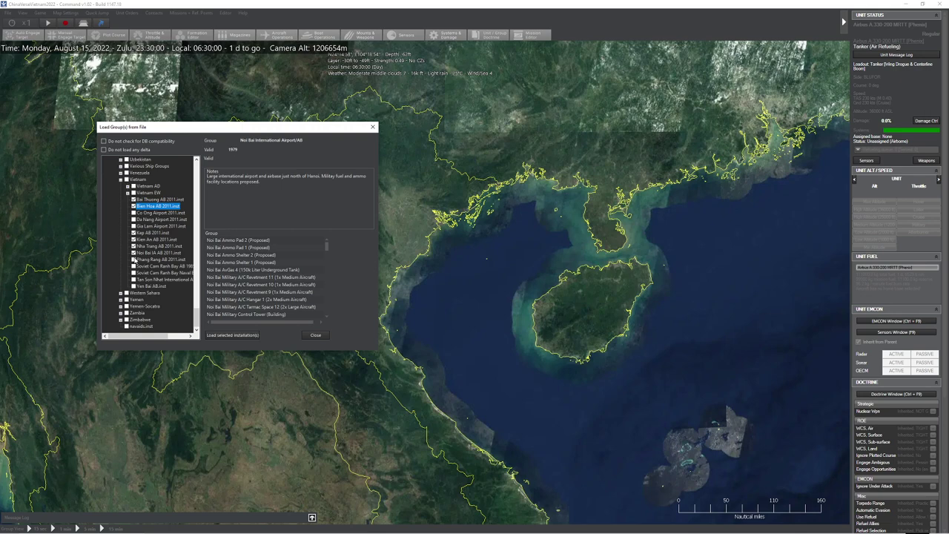
pyautogui.click(133, 259)
pyautogui.click(134, 266)
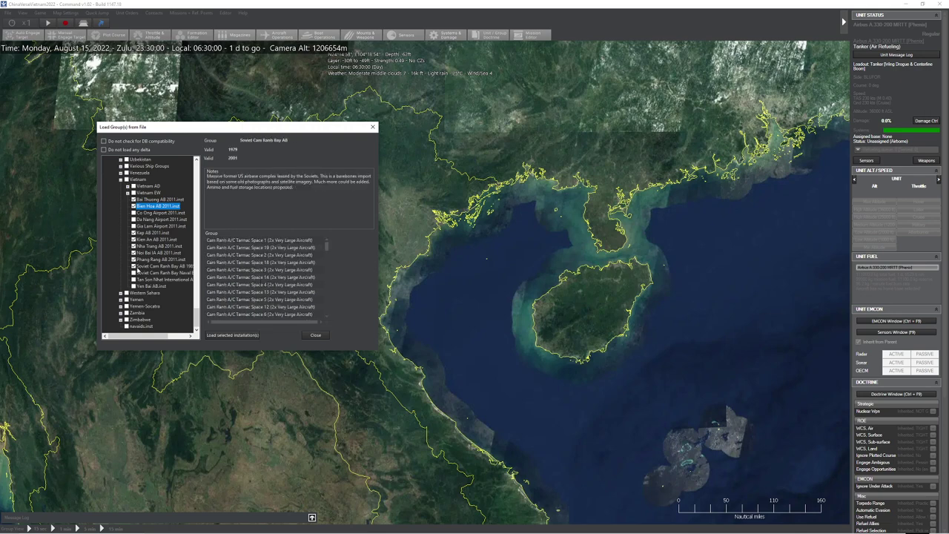
# Add the Soviet Cam Ranh Bay naval base and Yen Bai AB to the selection and load all marked installations
pyautogui.moveTo(379, 265); pyautogui.dragTo(497, 265)
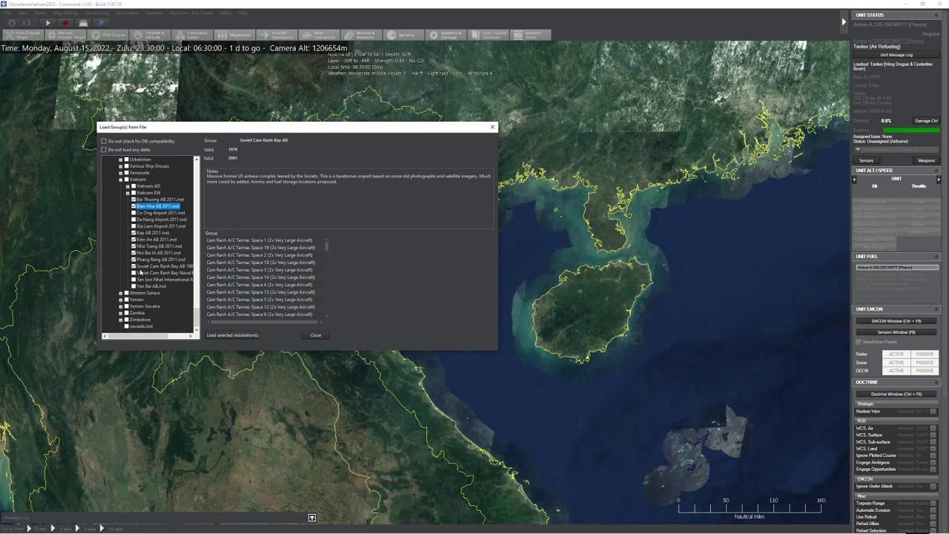
pyautogui.click(133, 273)
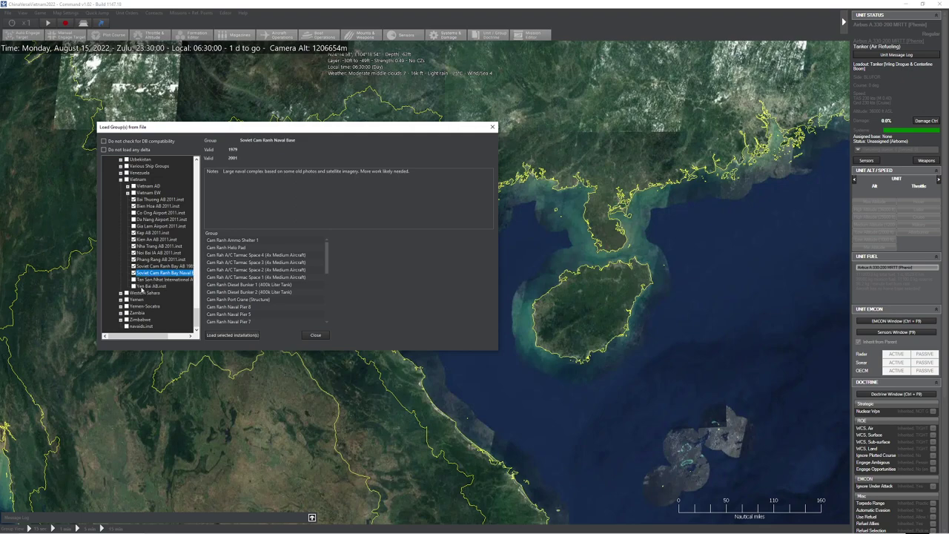
pyautogui.click(134, 286)
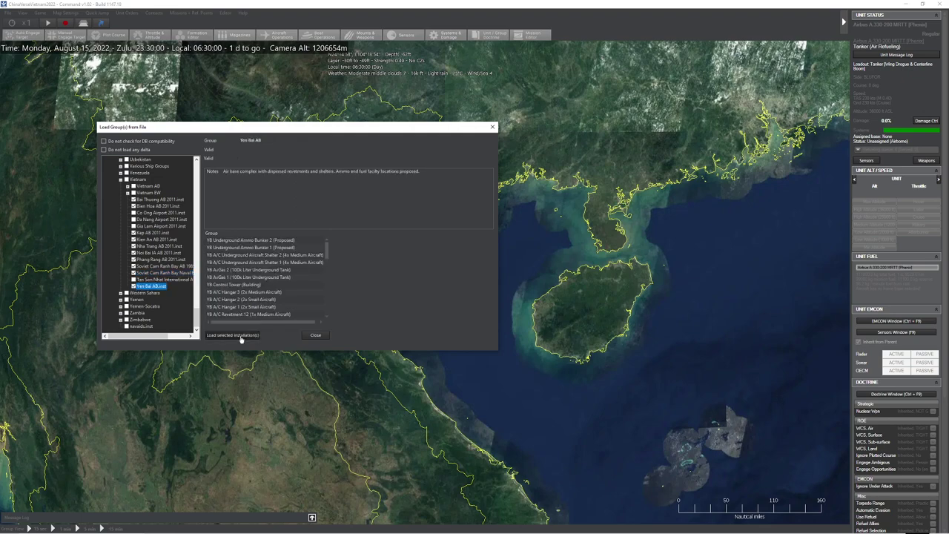
pyautogui.click(316, 335)
# Locate the imported bases on Vietnam's southeast coast and select the Soviet Cam Ranh Naval Base to inspect it
pyautogui.scroll(-5, 445, 296)
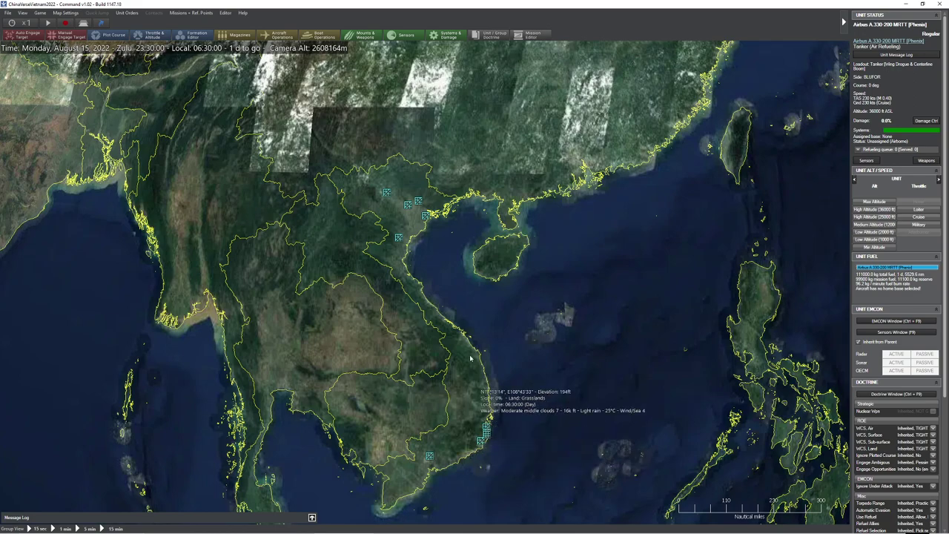
pyautogui.scroll(10, 509, 336)
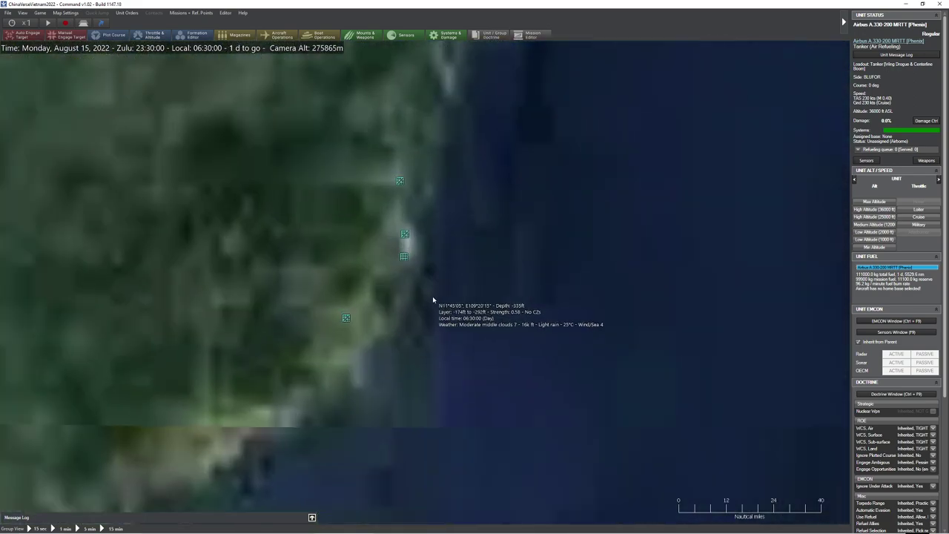
pyautogui.scroll(3, 433, 298)
pyautogui.click(325, 229)
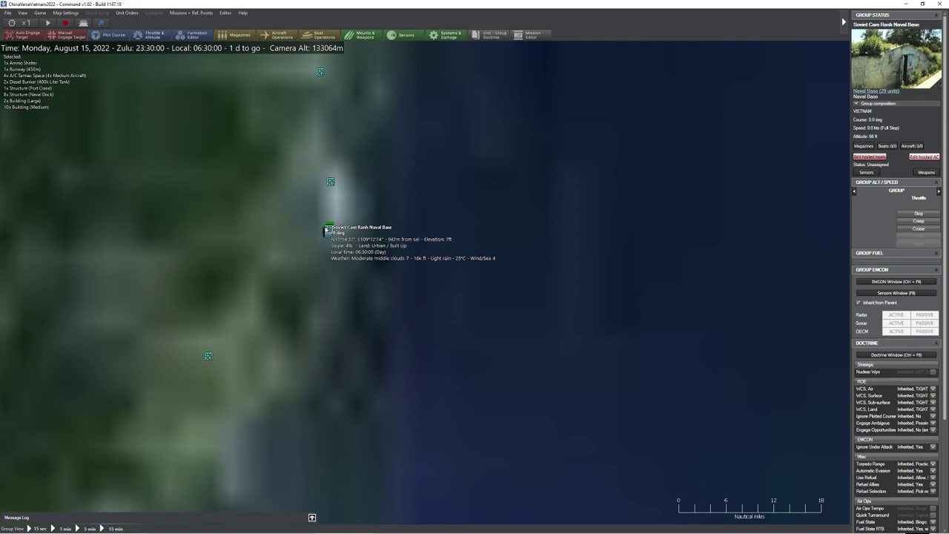
pyautogui.moveTo(431, 253); pyautogui.dragTo(481, 285)
# Turn on the map's place names to identify the surroundings of the imported bases in northern Vietnam
pyautogui.scroll(-10, 480, 286)
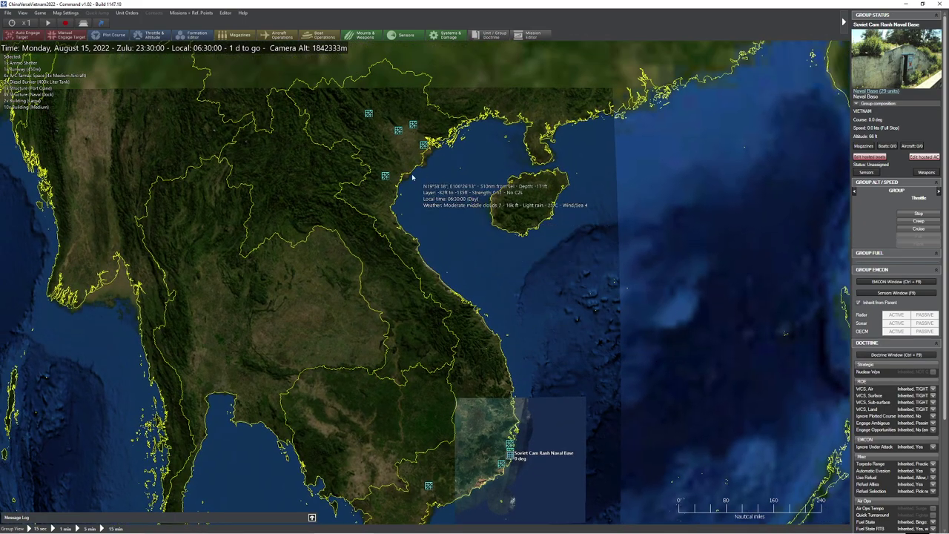
pyautogui.scroll(3, 434, 234)
pyautogui.scroll(3, 480, 247)
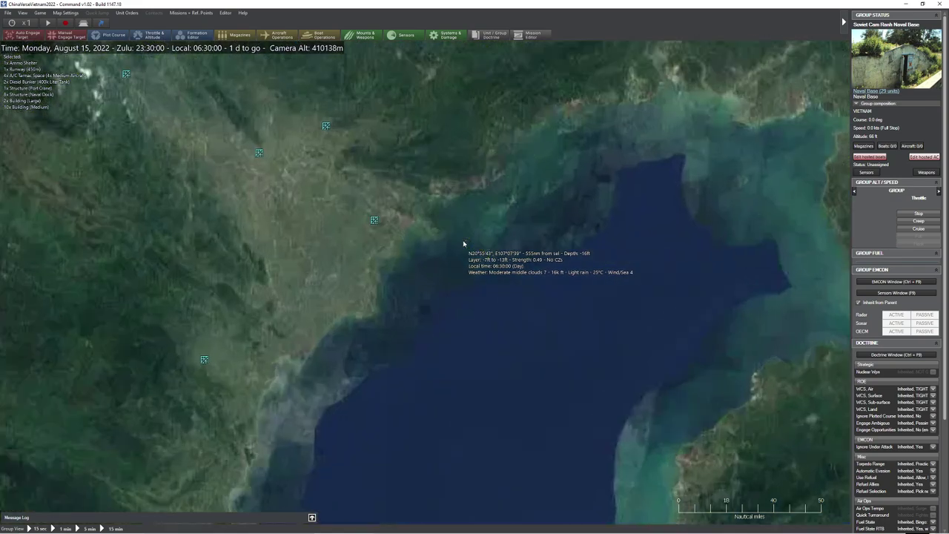
pyautogui.moveTo(453, 246); pyautogui.dragTo(497, 286)
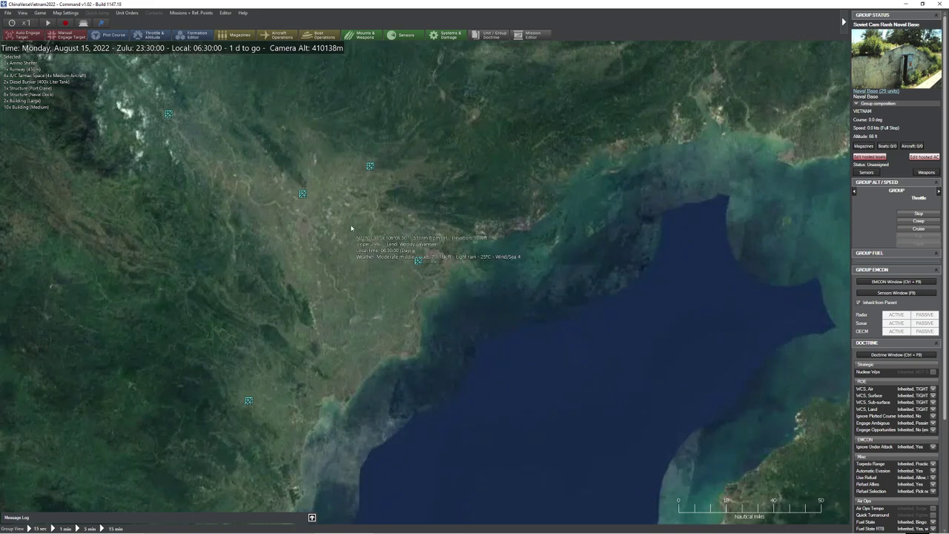
pyautogui.scroll(-2, 438, 252)
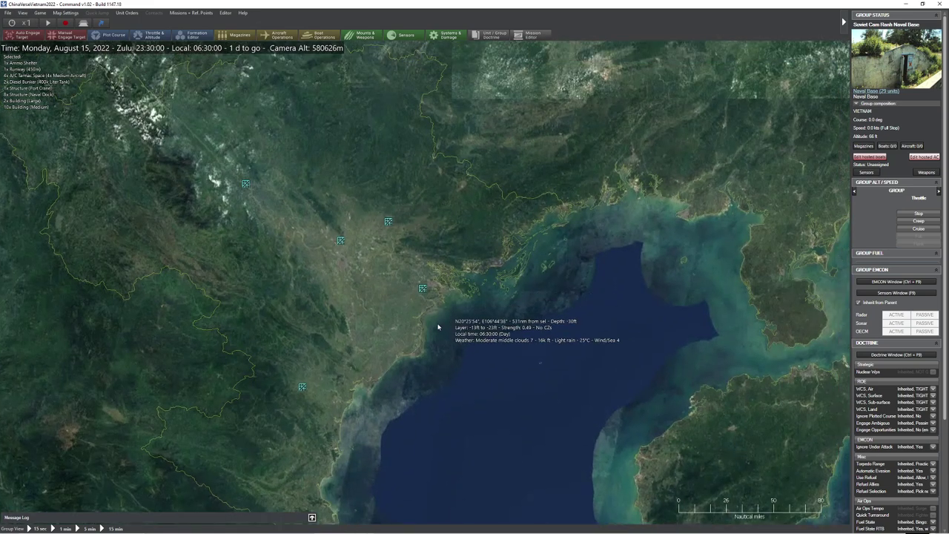
pyautogui.moveTo(438, 327); pyautogui.dragTo(423, 344)
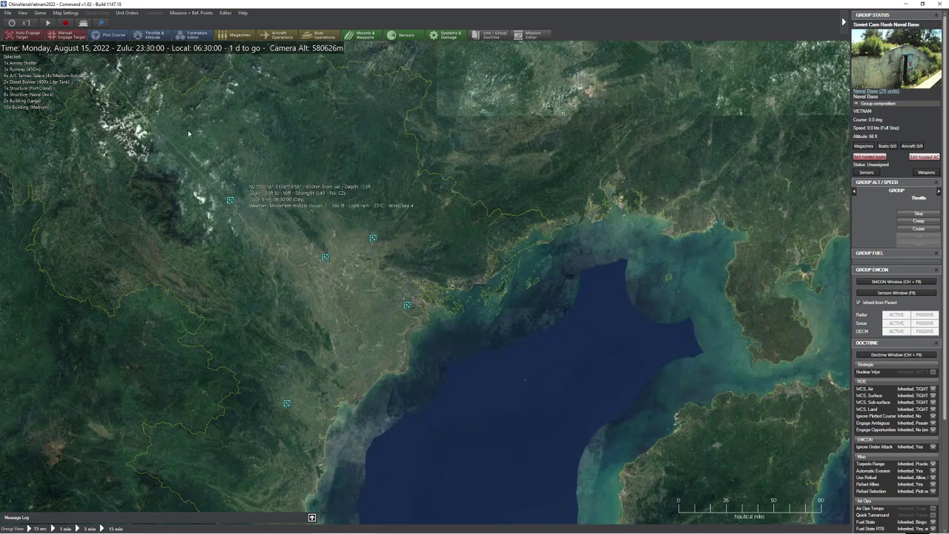
pyautogui.click(23, 13)
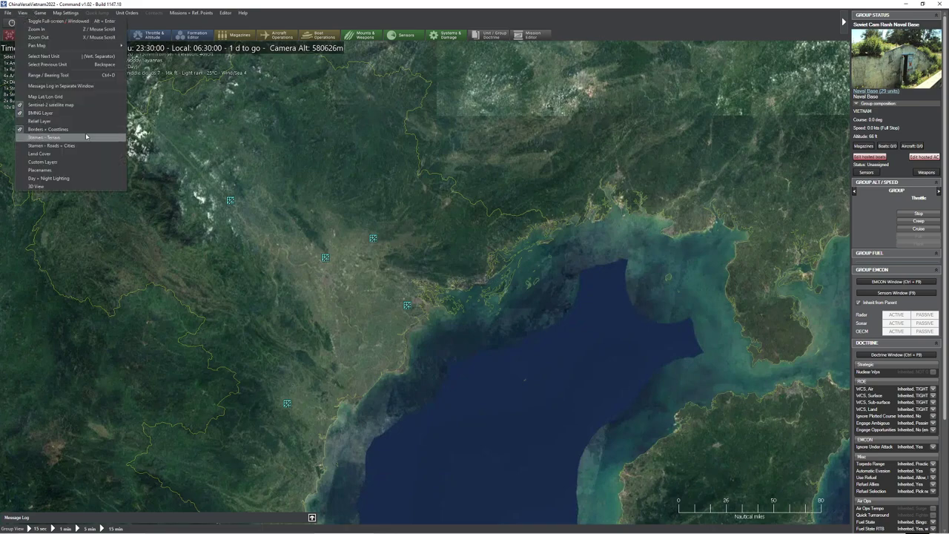
pyautogui.click(74, 170)
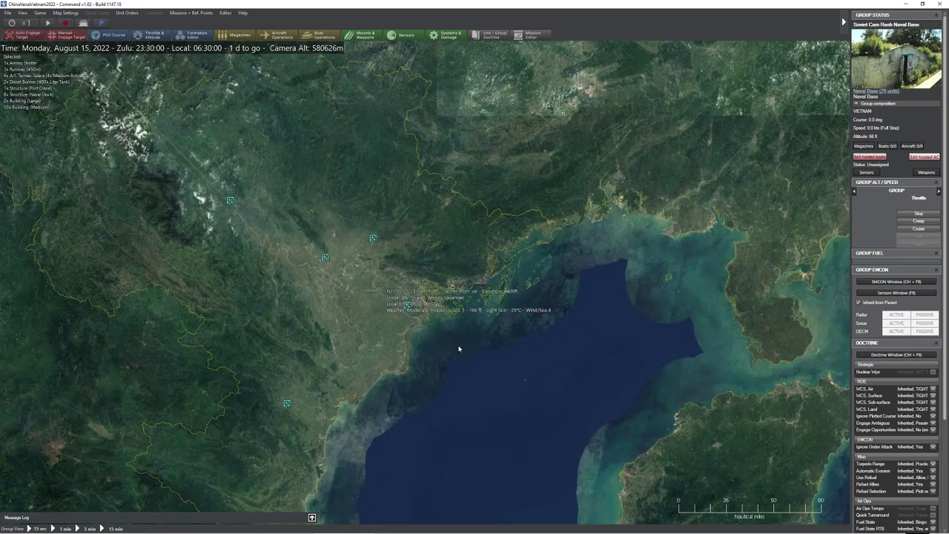
pyautogui.scroll(5, 495, 369)
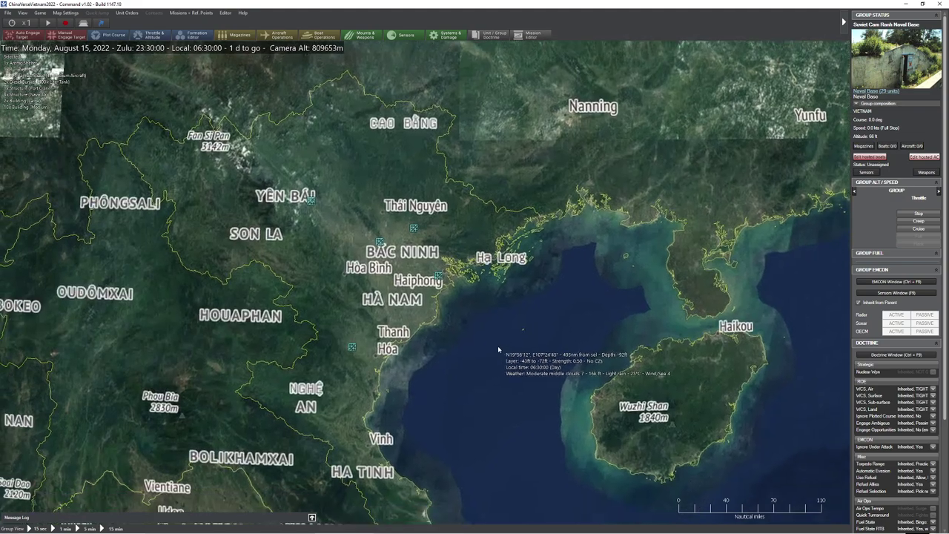
pyautogui.scroll(-6, 430, 297)
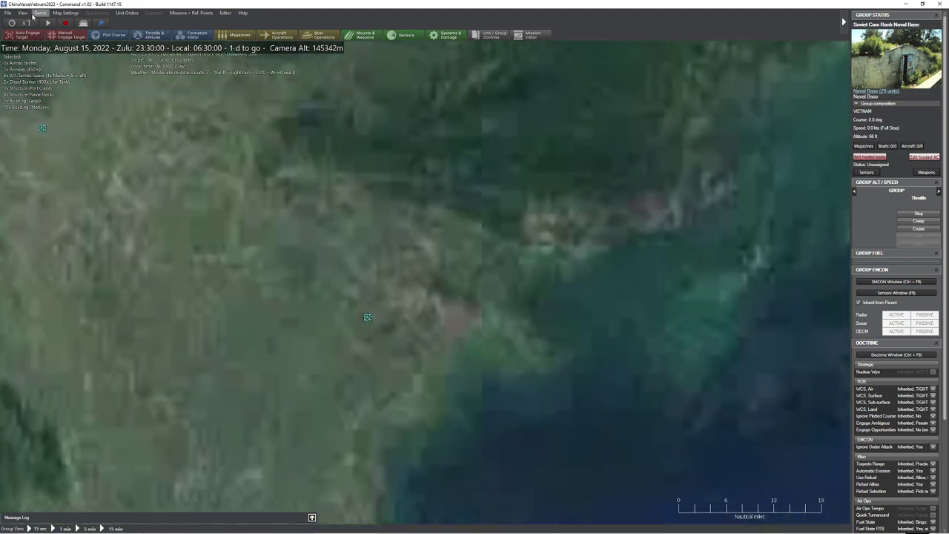
# Replace the Sentinel-2 satellite map with the Stamen terrain layer and toggle the place names layer
pyautogui.click(22, 12)
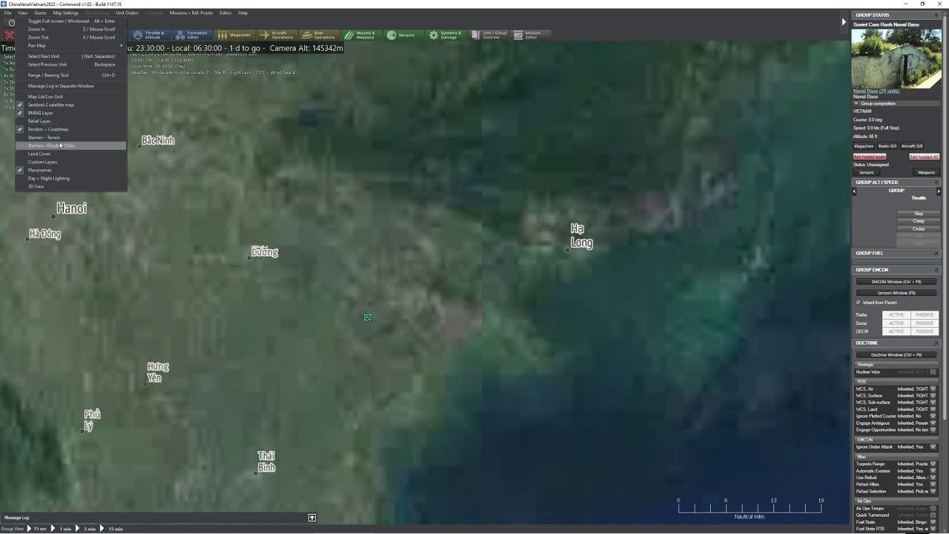
pyautogui.click(66, 106)
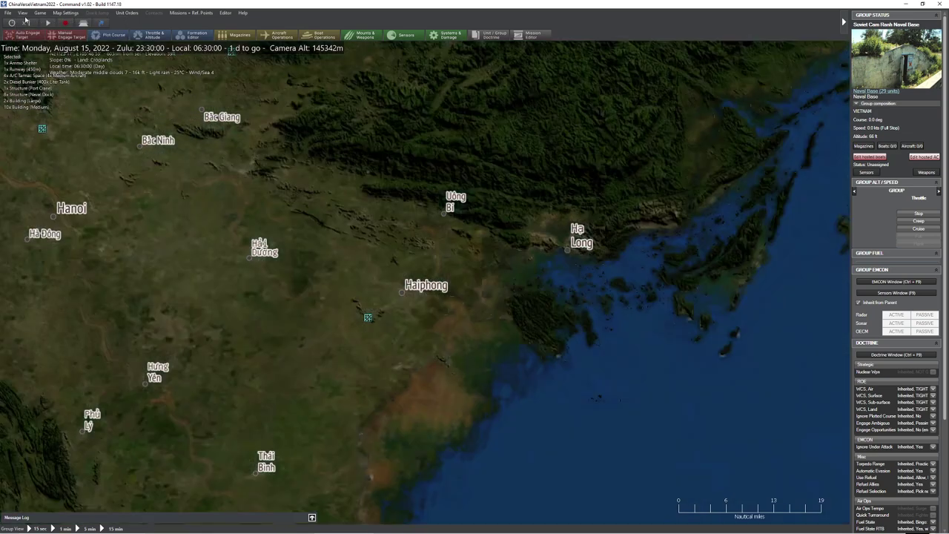
pyautogui.click(23, 13)
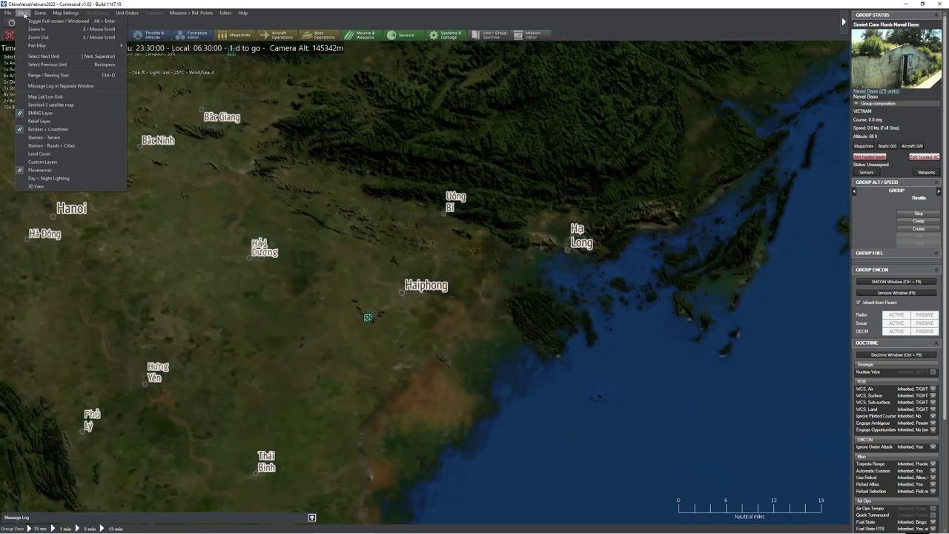
pyautogui.click(72, 140)
pyautogui.click(23, 13)
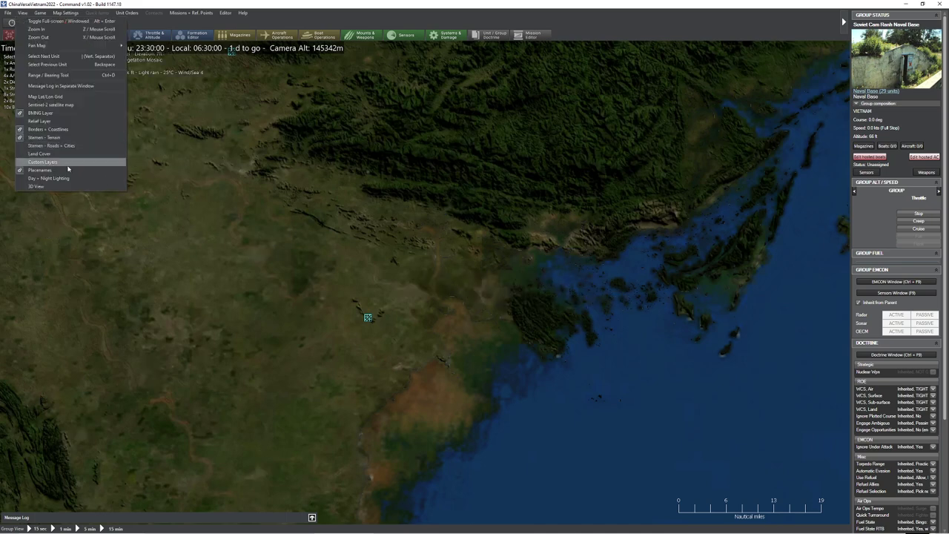
pyautogui.click(69, 169)
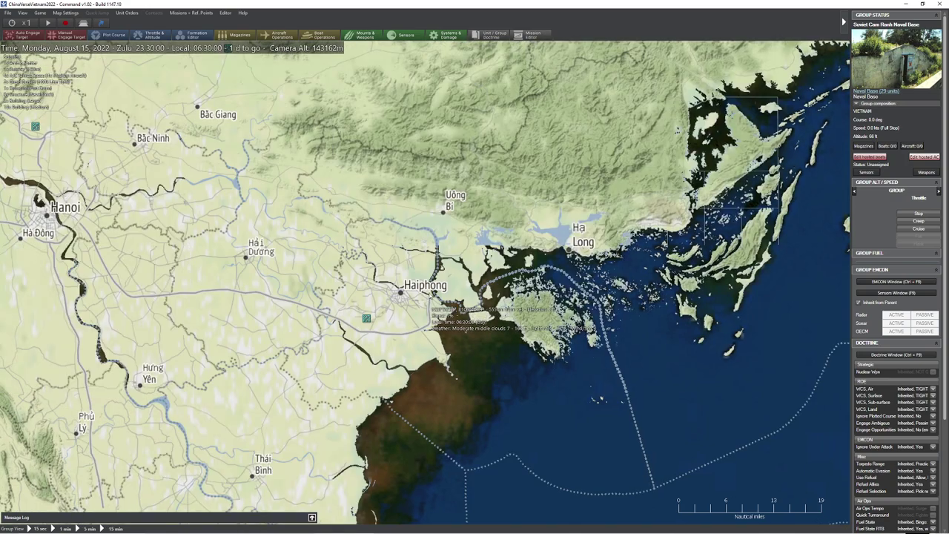
# Select the imported air base southwest of Haiphong to inspect it
pyautogui.scroll(1, 445, 312)
pyautogui.scroll(3, 445, 312)
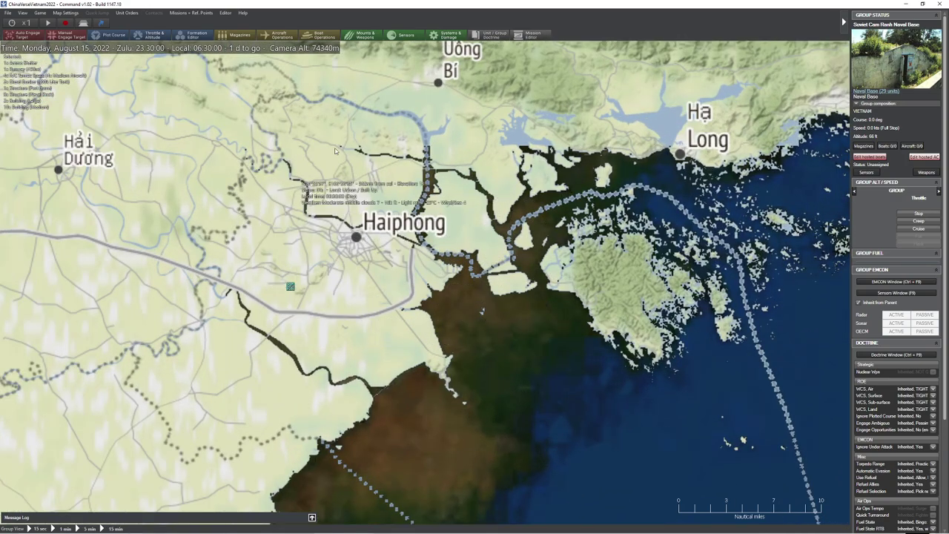
pyautogui.click(294, 284)
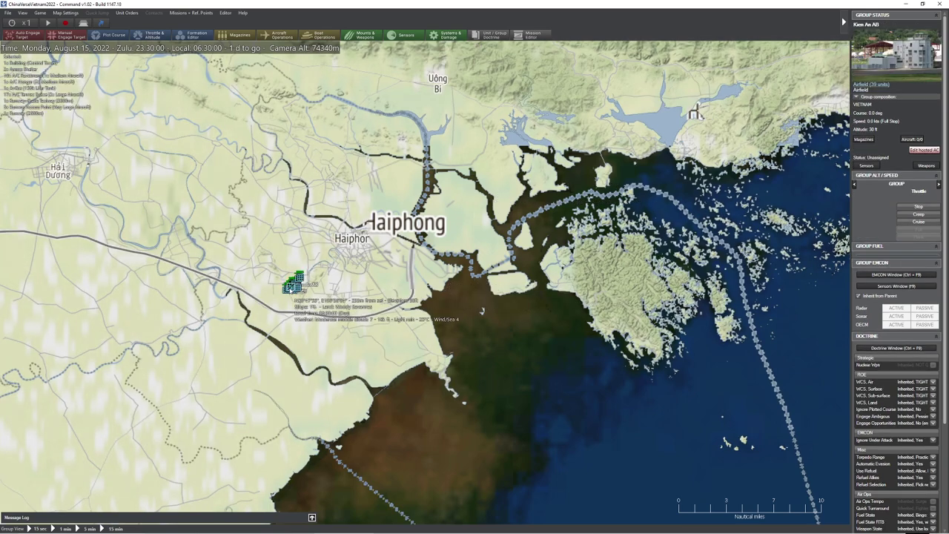
# Examine the coast around Haiphong and the Port of Haiphong naval base at the river mouth
pyautogui.scroll(3, 347, 286)
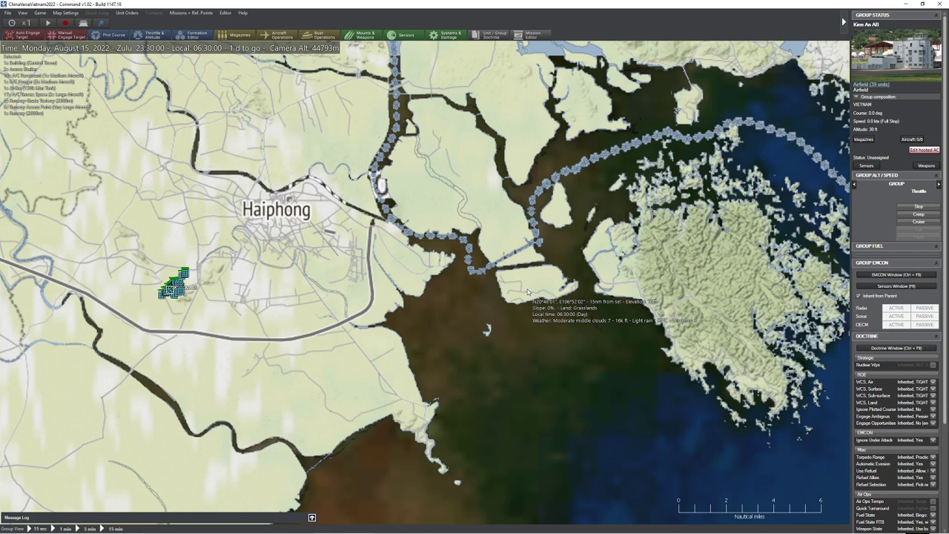
pyautogui.moveTo(528, 291); pyautogui.dragTo(537, 281)
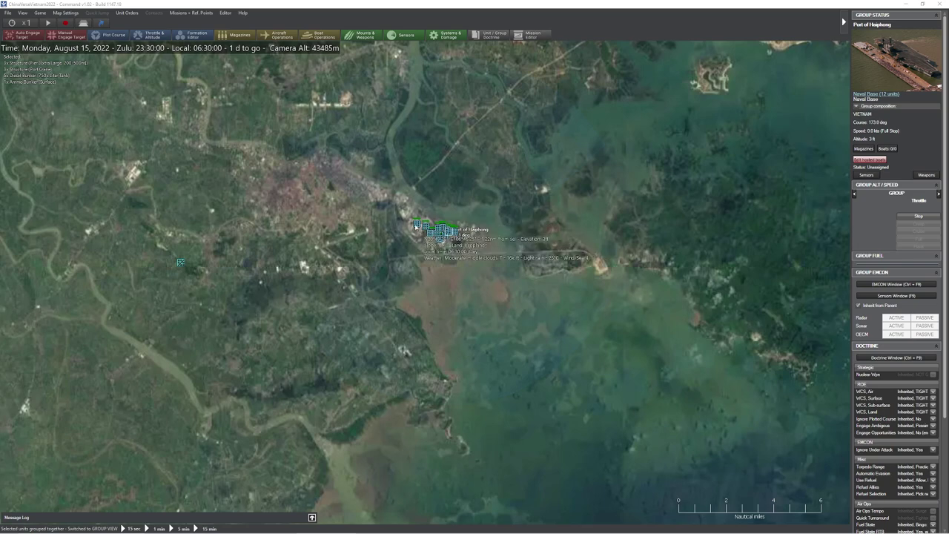
pyautogui.scroll(-5, 407, 223)
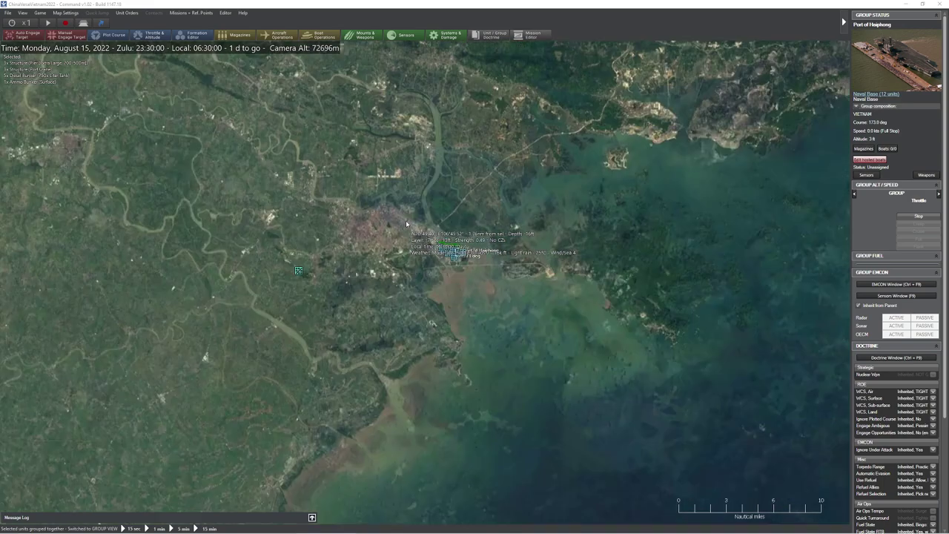
pyautogui.scroll(-5, 354, 227)
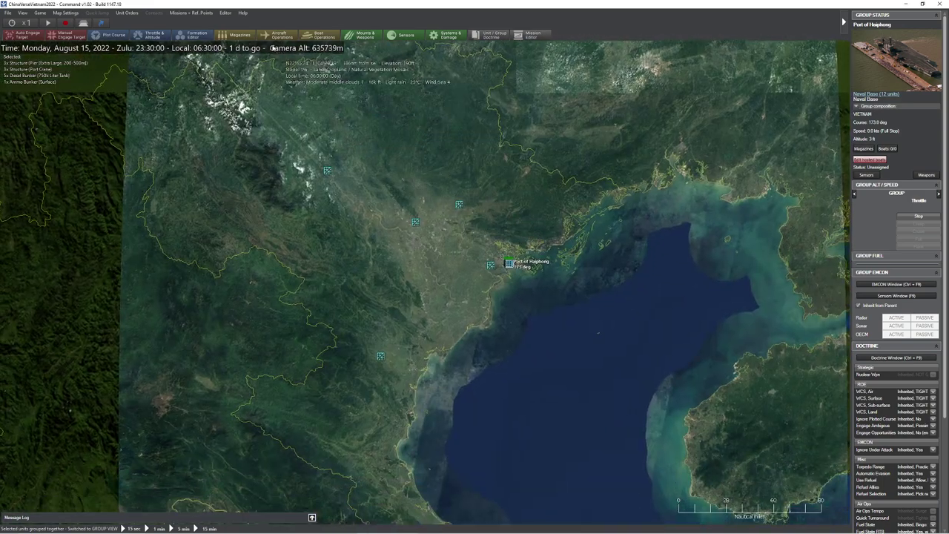
# Import Vietnam's SAM battalions from the Vietnam AD folder of the saved installation files
pyautogui.click(224, 13)
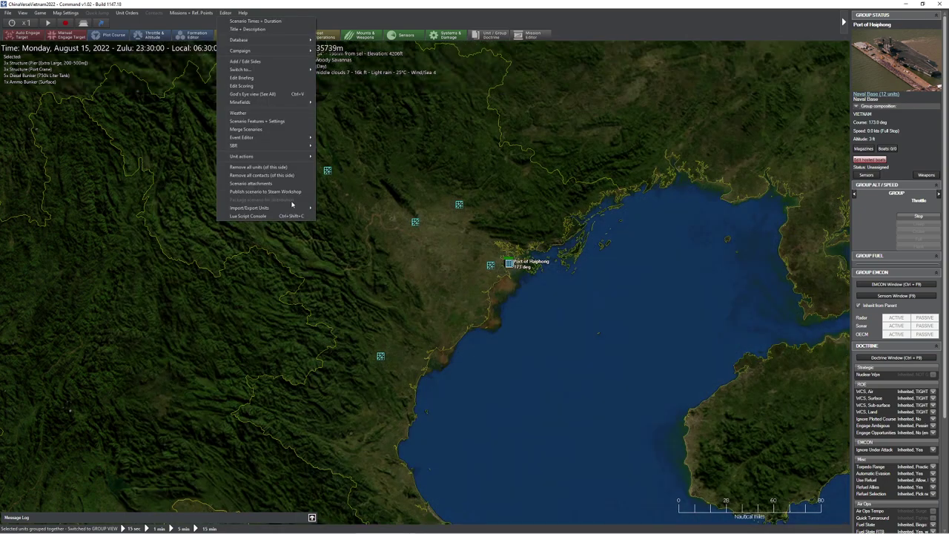
pyautogui.moveTo(290, 208)
pyautogui.click(349, 218)
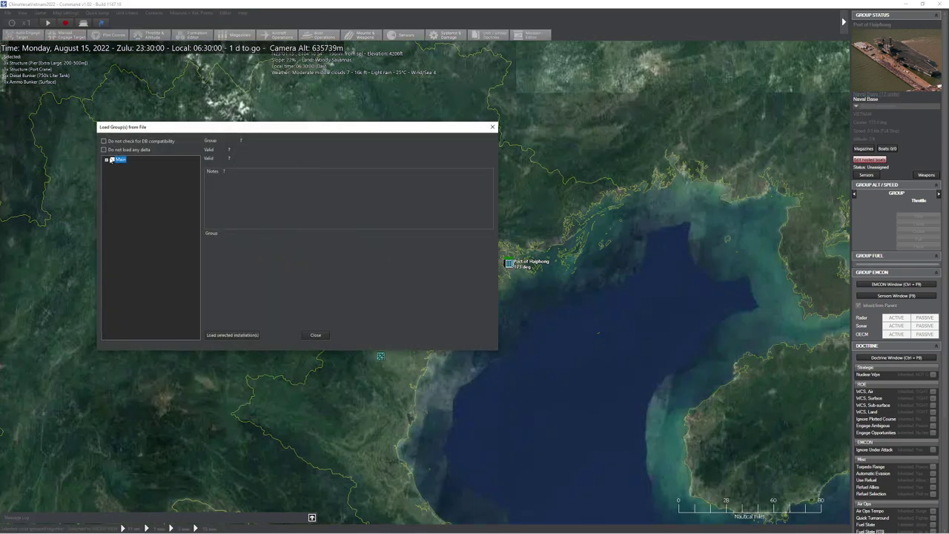
pyautogui.click(114, 168)
pyautogui.scroll(-15, 137, 308)
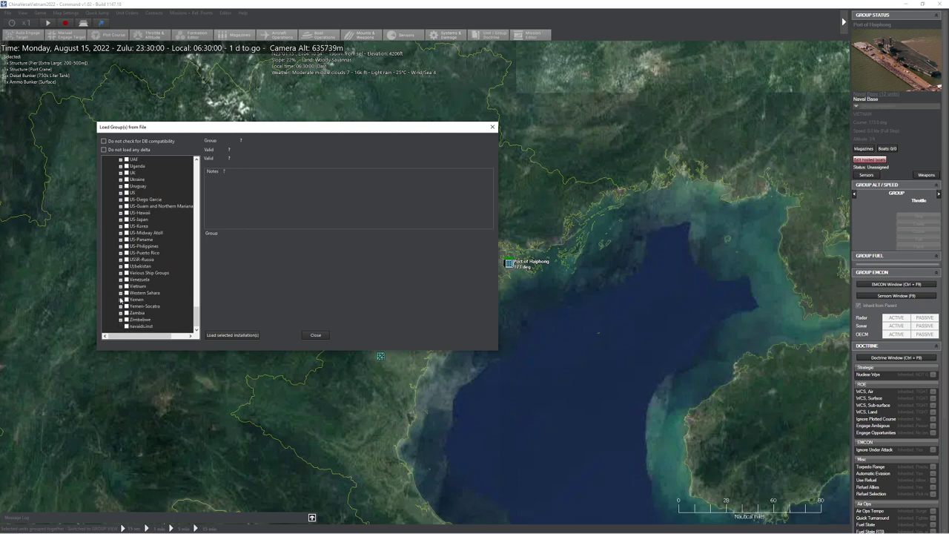
pyautogui.click(120, 286)
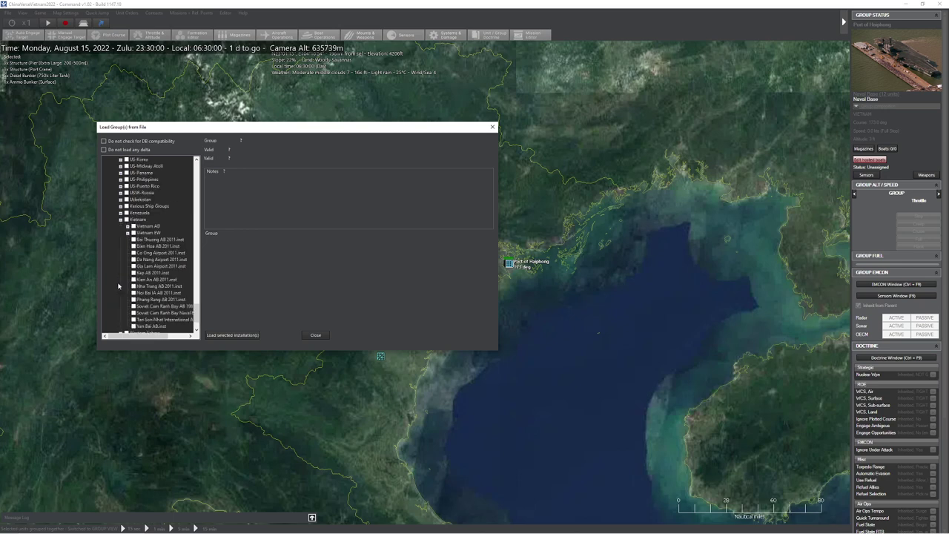
pyautogui.click(127, 227)
pyautogui.click(140, 299)
pyautogui.click(322, 336)
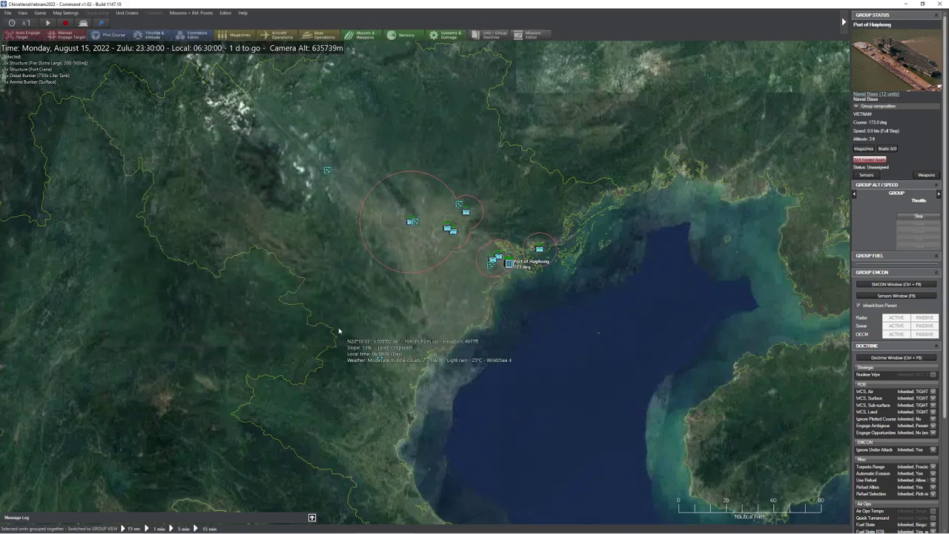
# Select the SAM battalions in northern Vietnam around the inland air bases and Haiphong
pyautogui.scroll(-2, 434, 322)
pyautogui.moveTo(449, 383); pyautogui.dragTo(449, 314)
pyautogui.scroll(2, 477, 324)
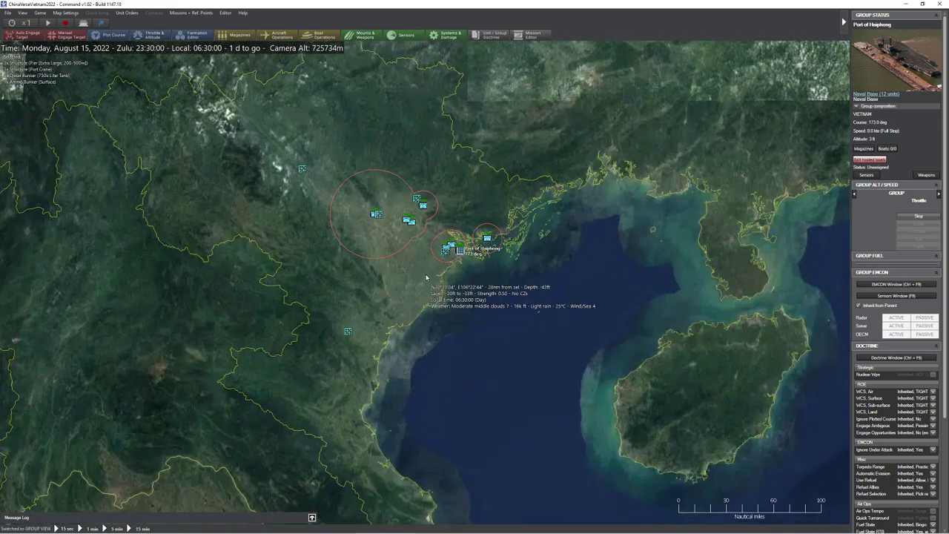
pyautogui.scroll(4, 452, 290)
pyautogui.moveTo(349, 278); pyautogui.dragTo(186, 198)
pyautogui.keyDown('shift'); pyautogui.click(289, 195); pyautogui.keyUp('shift')
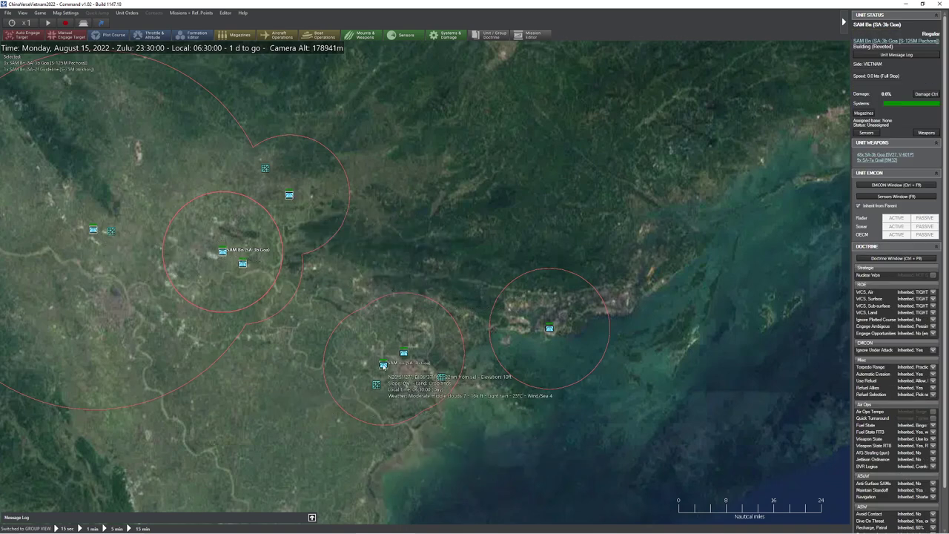
pyautogui.keyDown('shift'); pyautogui.click(404, 354); pyautogui.keyUp('shift')
pyautogui.keyDown('shift'); pyautogui.click(549, 329); pyautogui.keyUp('shift')
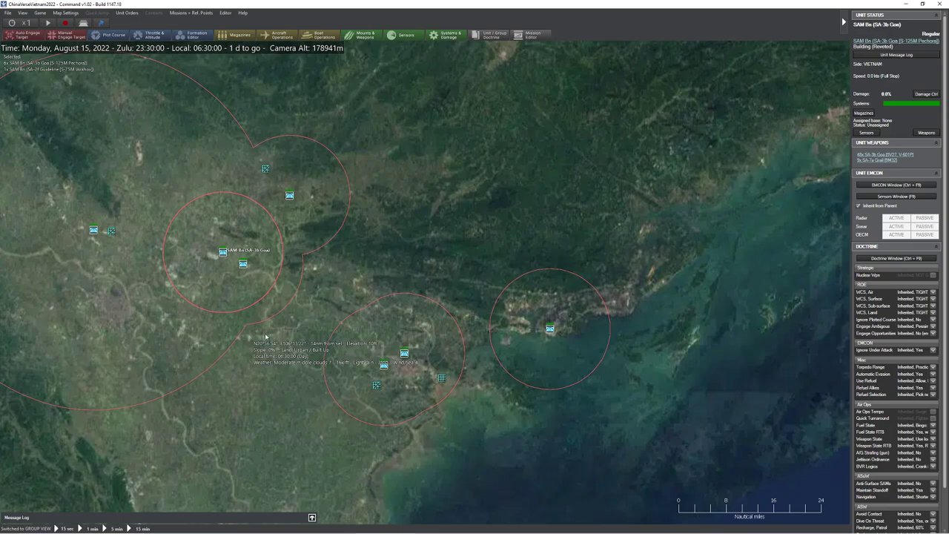
# Select the three SA-3b Goa battalions clustered on Vietnam's central coast
pyautogui.moveTo(254, 340); pyautogui.dragTo(533, 400)
pyautogui.scroll(-1, 533, 400)
pyautogui.scroll(-5, 534, 400)
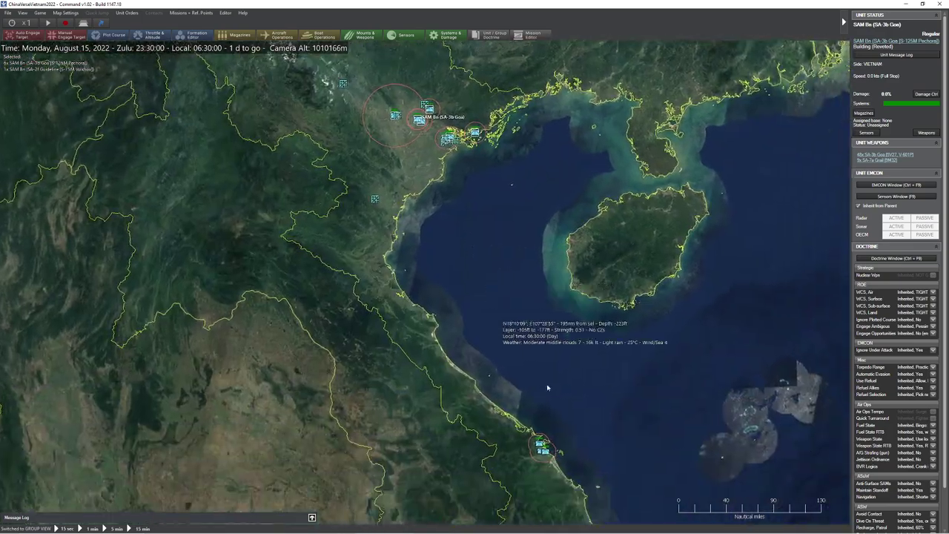
pyautogui.scroll(5, 547, 388)
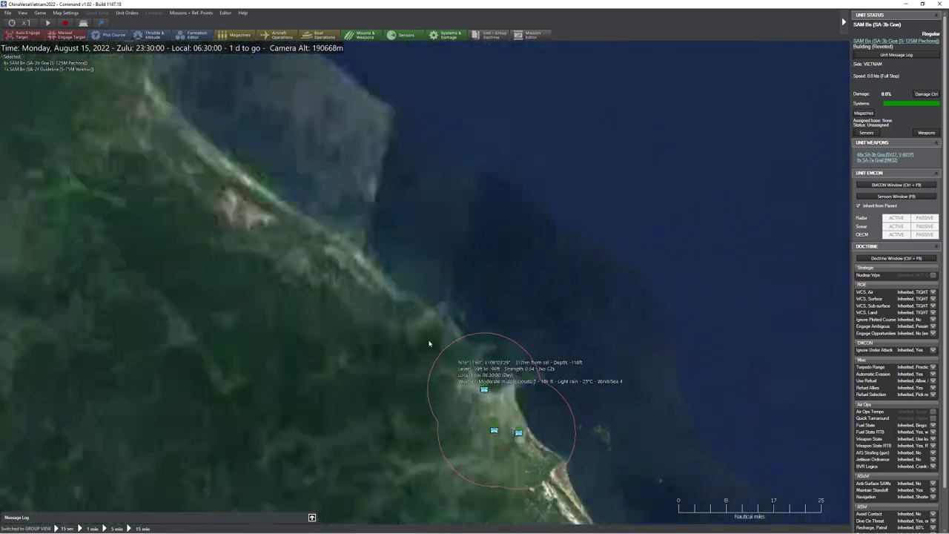
pyautogui.scroll(-6, 610, 502)
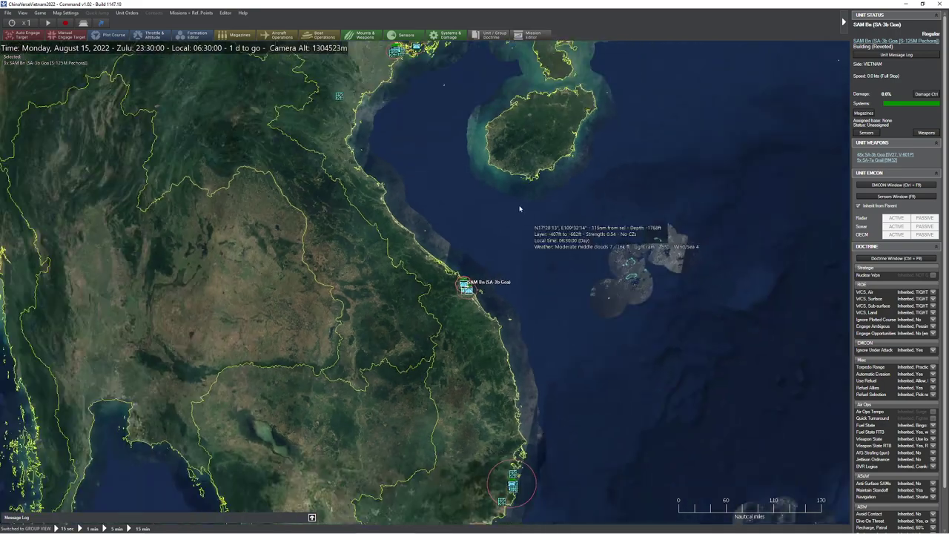
# Add the SA-20a Gargoyle and neighbouring SAM battalions in far southern Vietnam to the selection
pyautogui.moveTo(520, 209); pyautogui.dragTo(509, 236)
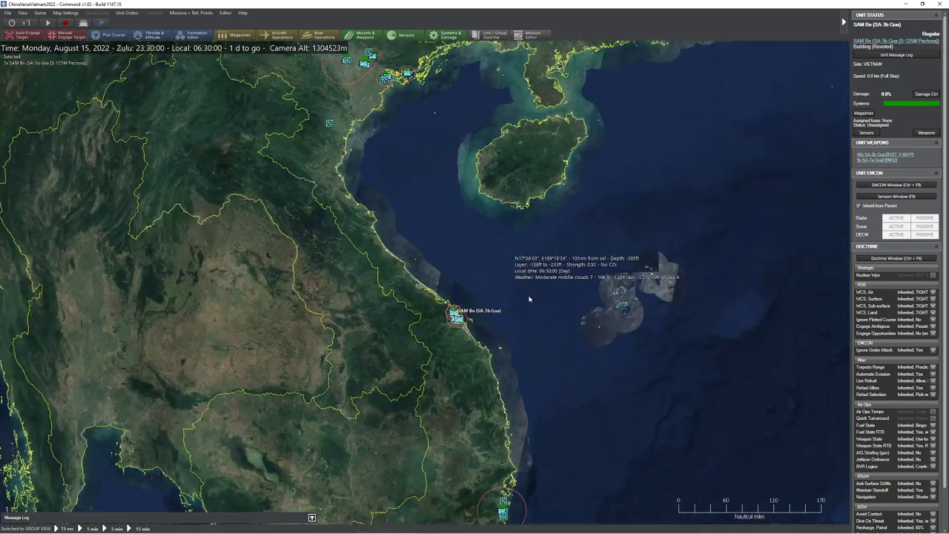
pyautogui.moveTo(531, 326); pyautogui.dragTo(515, 164)
pyautogui.keyDown('shift'); pyautogui.click(382, 418); pyautogui.keyUp('shift')
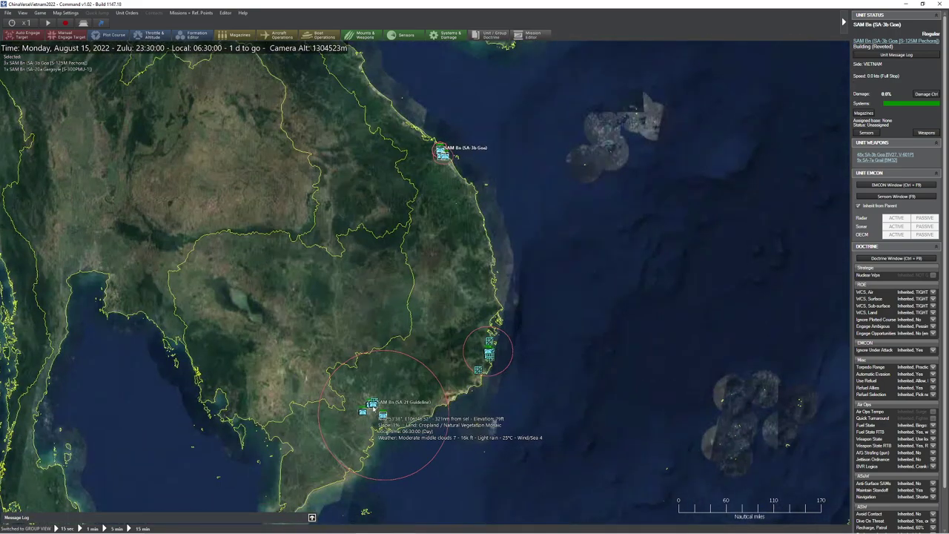
pyautogui.click(379, 409)
pyautogui.click(399, 428)
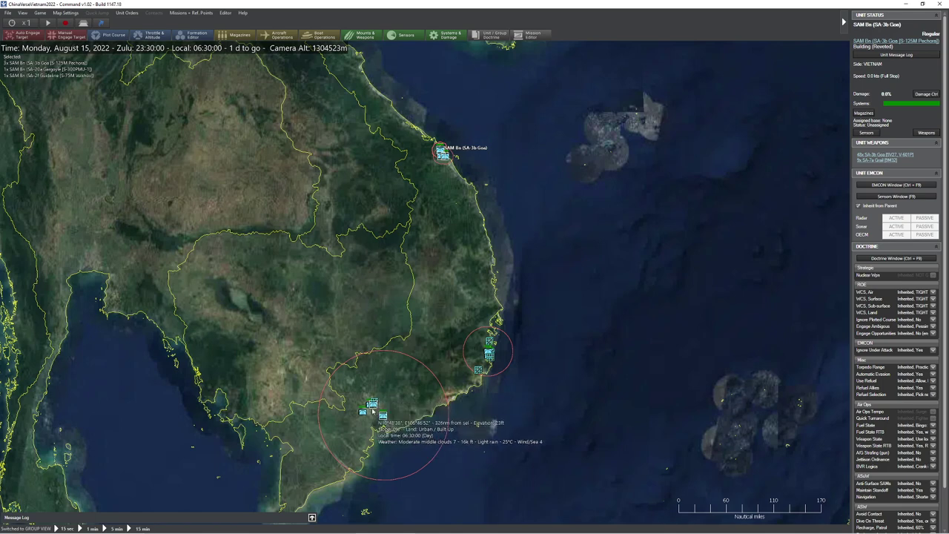
# Add the SAM battalions around the Cam Ranh bases on the southeast coast to the selection
pyautogui.moveTo(529, 457); pyautogui.dragTo(548, 436)
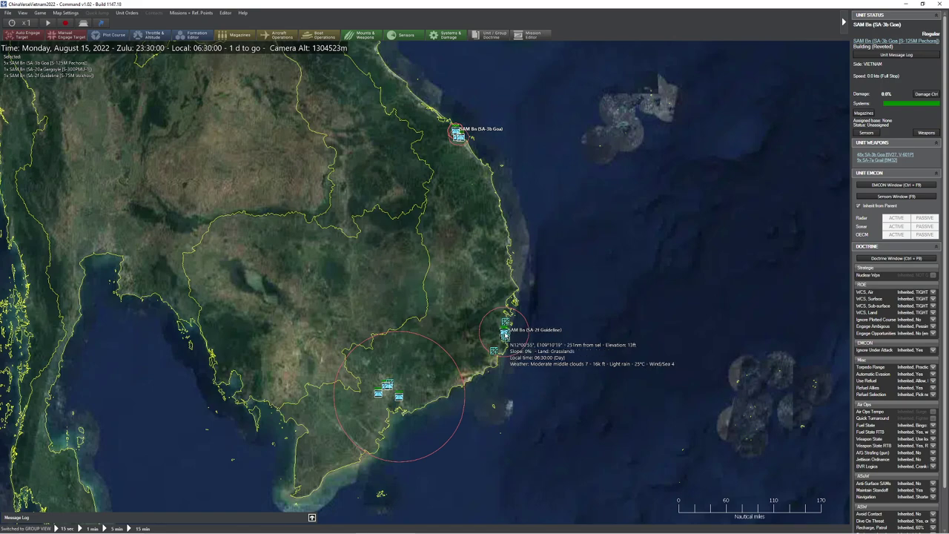
pyautogui.click(503, 335)
pyautogui.click(533, 345)
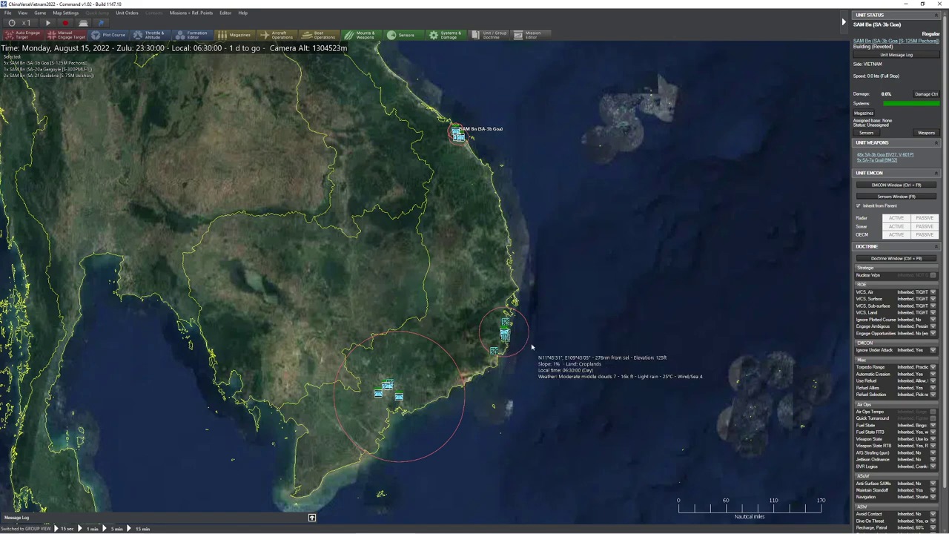
pyautogui.click(506, 334)
pyautogui.click(531, 362)
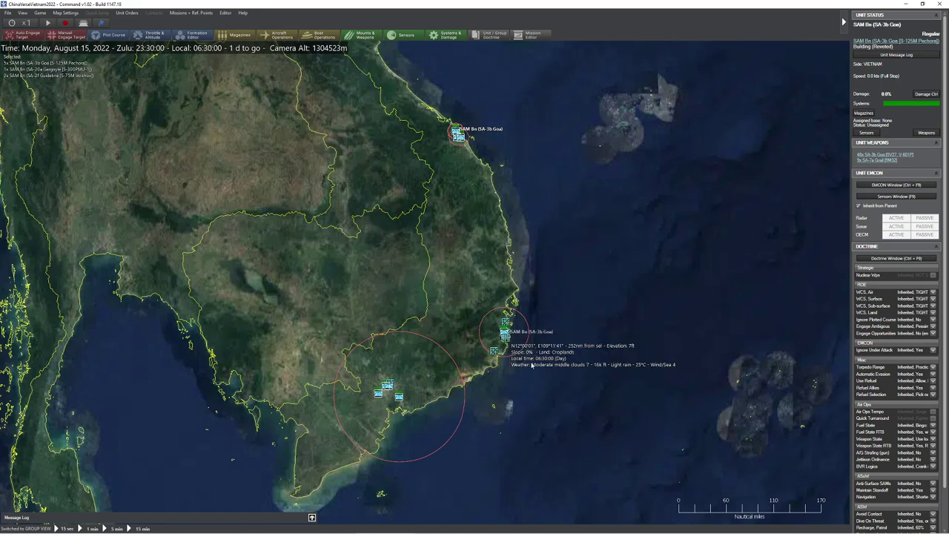
pyautogui.scroll(5, 531, 364)
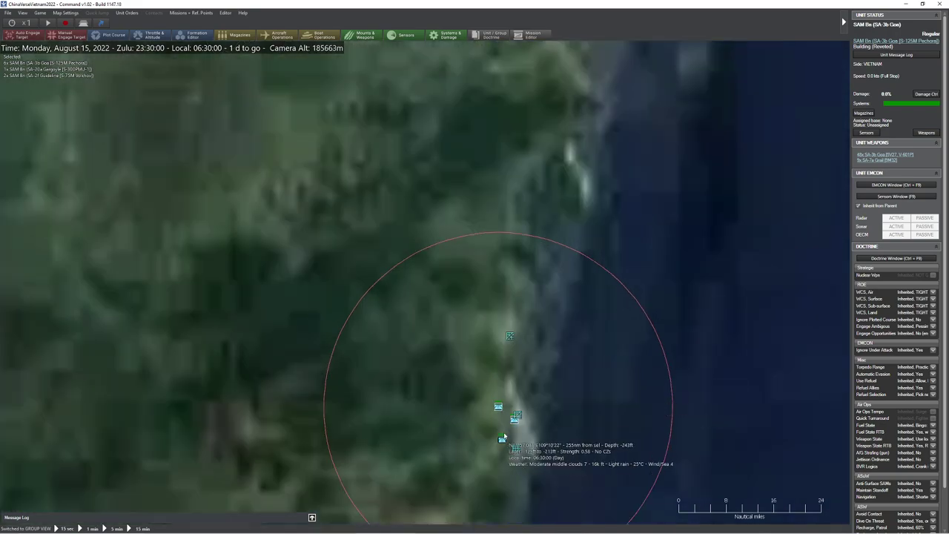
pyautogui.scroll(-2, 571, 329)
# Add the seven northern SAM battalions to the selection and combine all selected battalions into one group
pyautogui.scroll(-5, 571, 330)
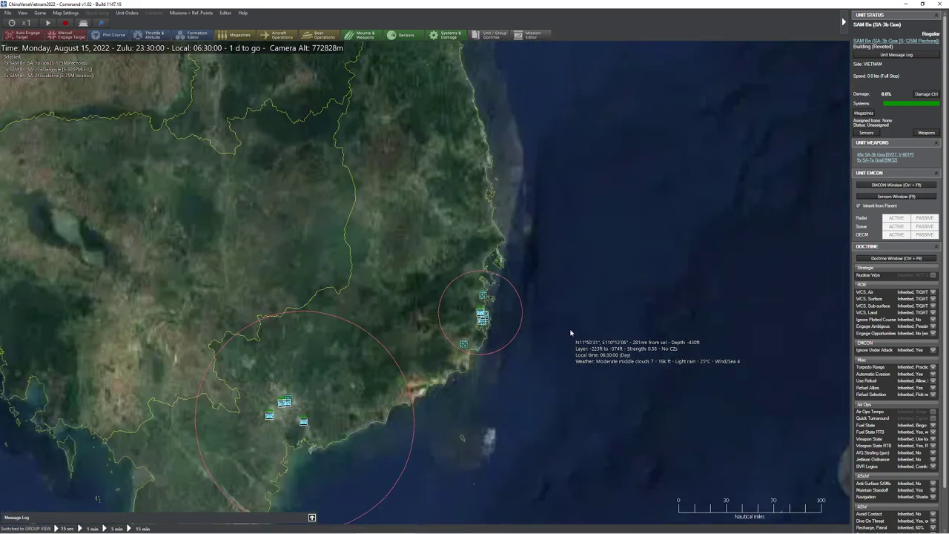
pyautogui.moveTo(517, 119); pyautogui.dragTo(558, 360)
pyautogui.moveTo(487, 119); pyautogui.dragTo(574, 339)
pyautogui.moveTo(495, 189); pyautogui.dragTo(573, 379)
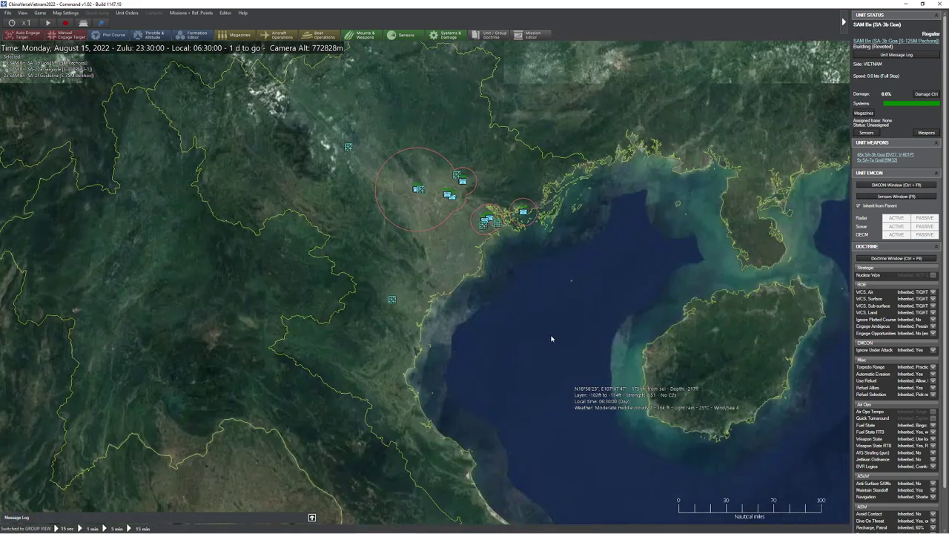
pyautogui.moveTo(495, 241); pyautogui.dragTo(491, 356)
pyautogui.scroll(3, 460, 334)
pyautogui.keyDown('shift'); pyautogui.click(374, 311); pyautogui.keyUp('shift')
pyautogui.keyDown('shift'); pyautogui.click(432, 325); pyautogui.keyUp('shift')
pyautogui.keyDown('shift'); pyautogui.click(424, 320); pyautogui.keyUp('shift')
pyautogui.keyDown('shift'); pyautogui.click(449, 299); pyautogui.keyUp('shift')
pyautogui.keyDown('shift'); pyautogui.click(495, 359); pyautogui.keyUp('shift')
pyautogui.keyDown('shift'); pyautogui.click(487, 364); pyautogui.keyUp('shift')
pyautogui.keyDown('shift'); pyautogui.click(551, 351); pyautogui.keyUp('shift')
pyautogui.press('g')
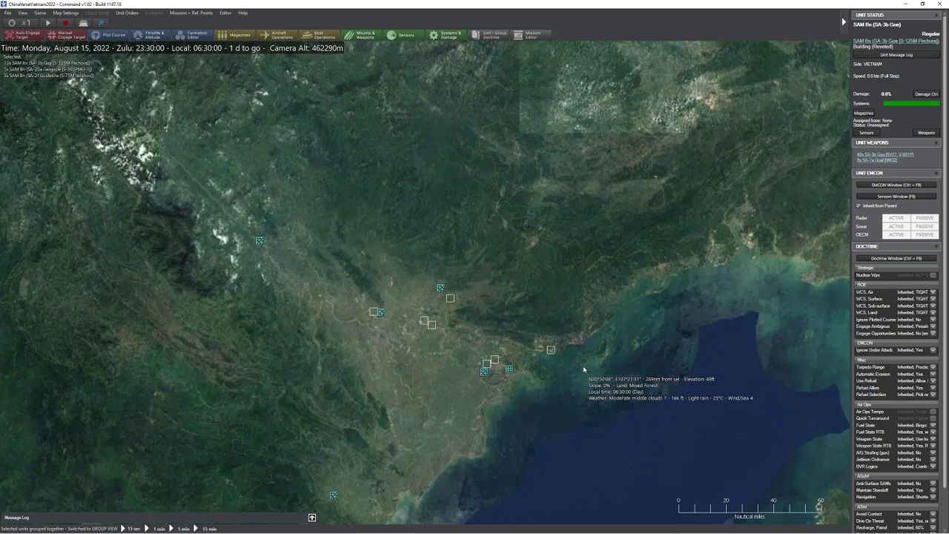
# Select the new SAM group on the central coast and rename it Vietnamese AD
pyautogui.scroll(-5, 584, 371)
pyautogui.scroll(4, 593, 405)
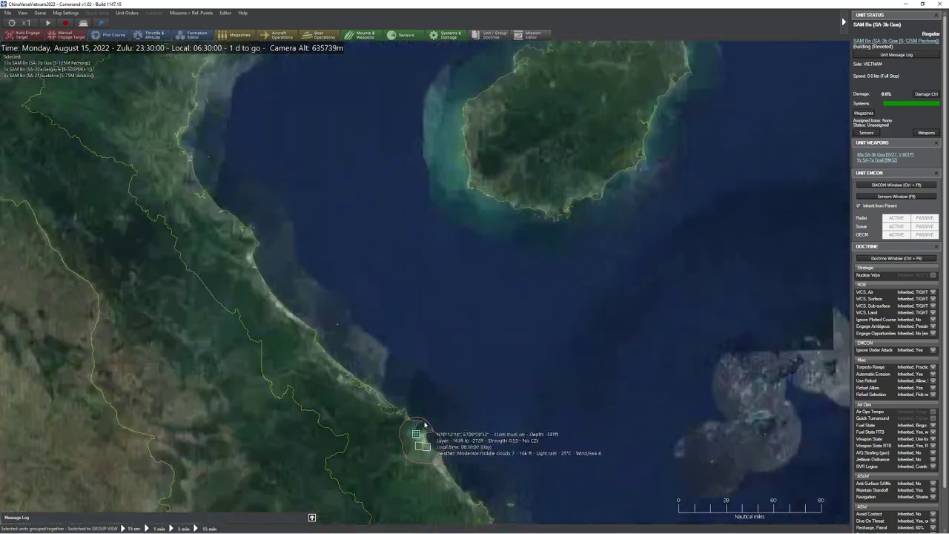
pyautogui.click(425, 426)
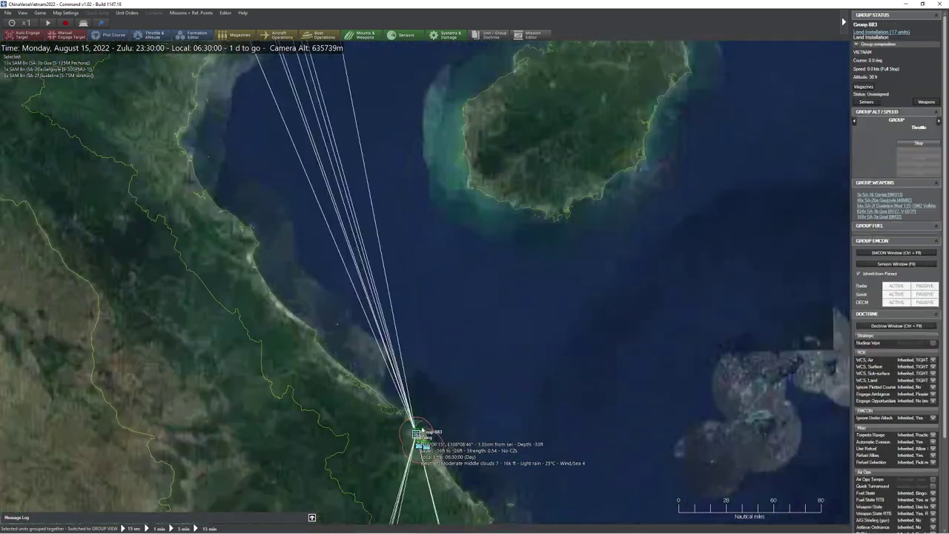
pyautogui.scroll(-3, 482, 371)
pyautogui.scroll(3, 509, 197)
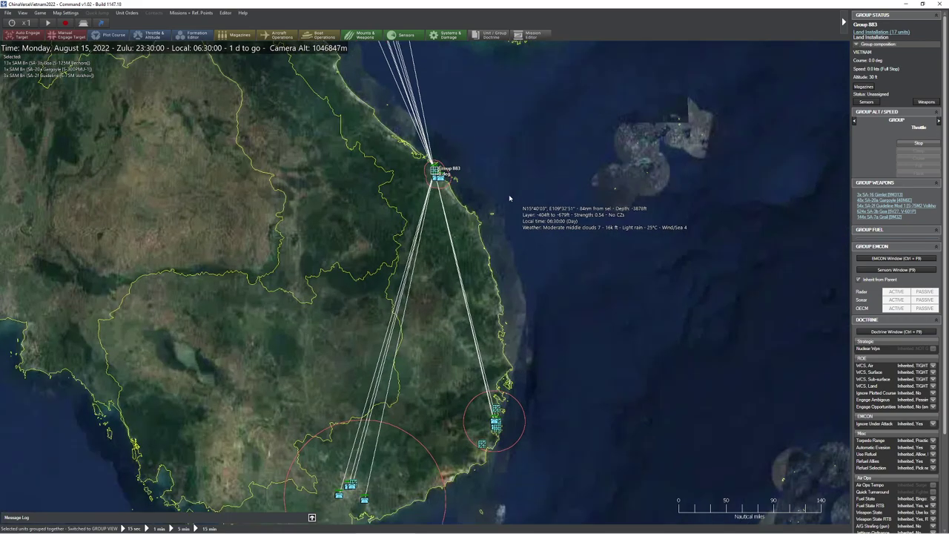
pyautogui.write('r')
pyautogui.write('Vietnamese AD')
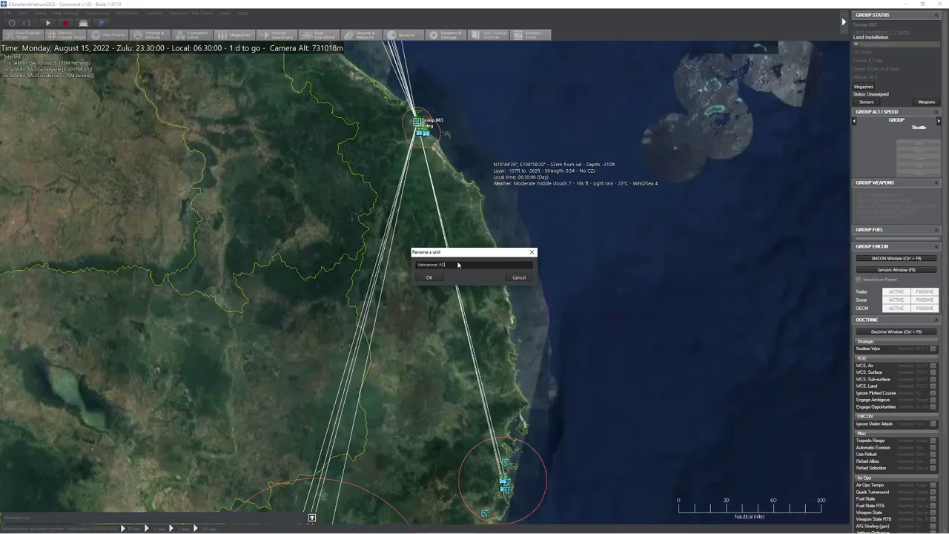
pyautogui.click(429, 278)
# Set VIETNAM as the side being edited and save the scenario
pyautogui.moveTo(532, 192); pyautogui.dragTo(524, 377)
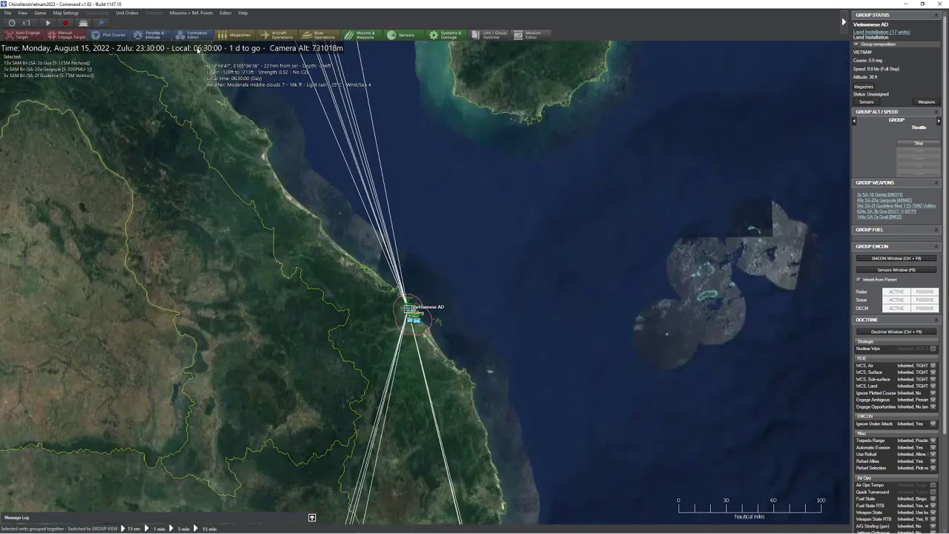
pyautogui.click(225, 13)
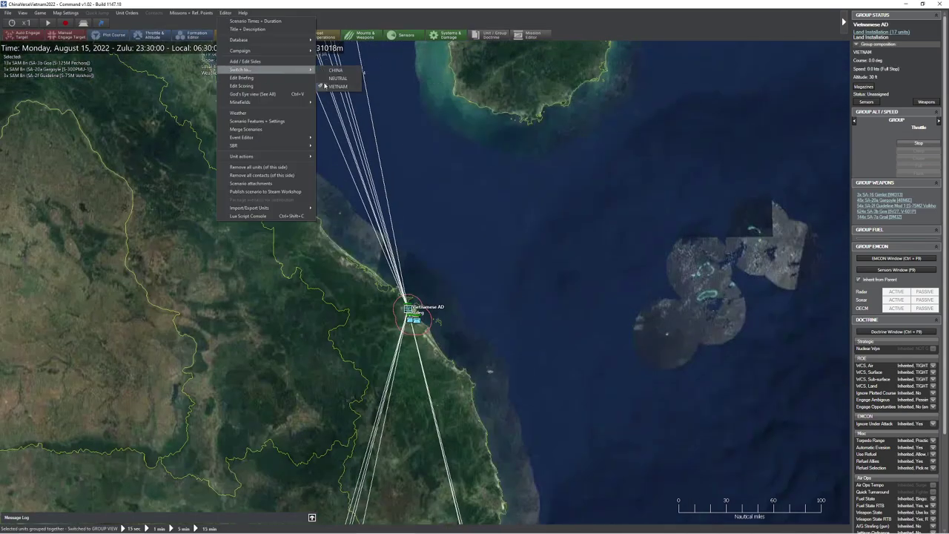
pyautogui.click(330, 86)
pyautogui.click(12, 14)
pyautogui.click(38, 56)
# Import the Vietnam EW 2013.inst installations from the Vietnam EW folder into the scenario and close the import window
pyautogui.scroll(-3, 418, 253)
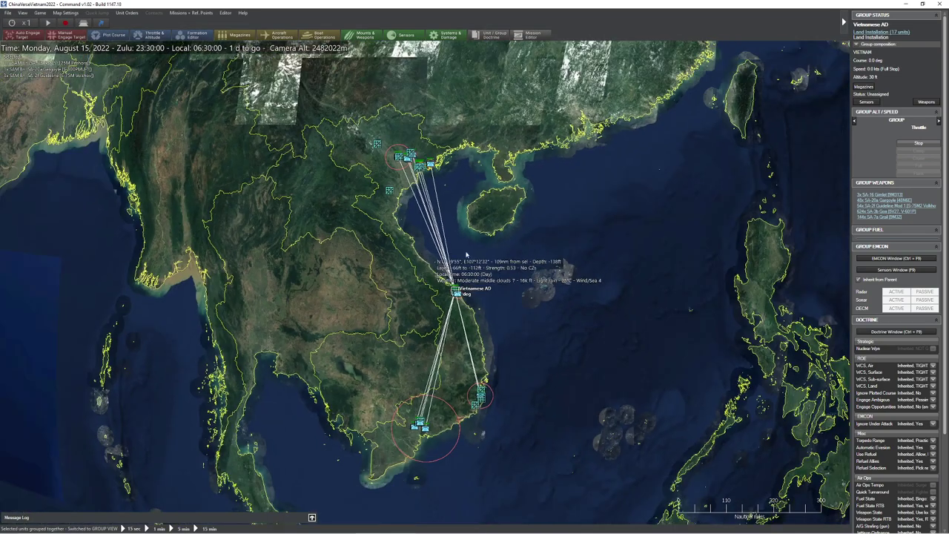
pyautogui.scroll(-1, 418, 253)
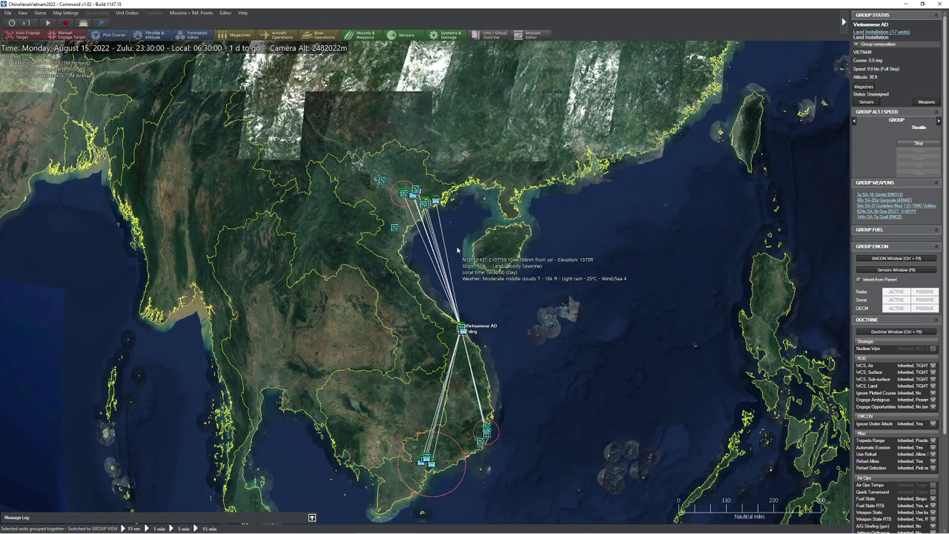
pyautogui.click(227, 14)
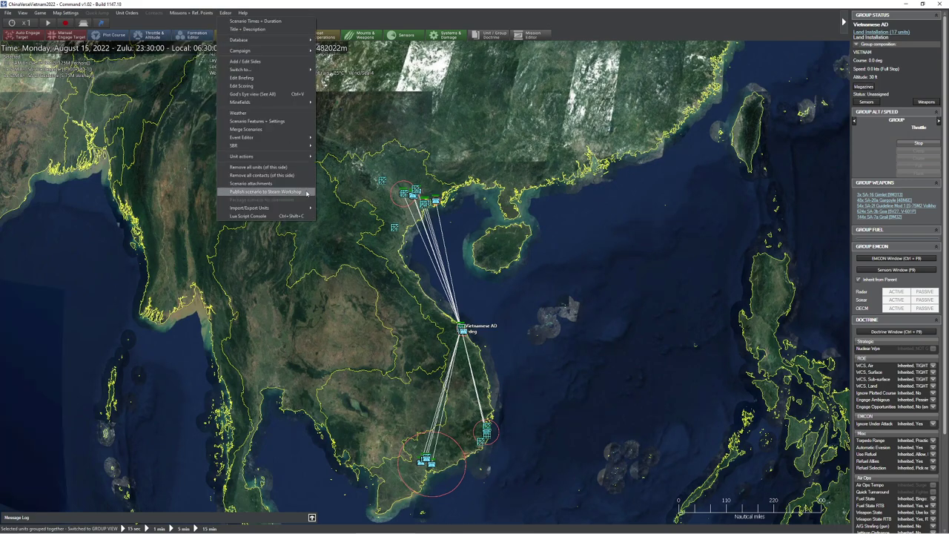
pyautogui.moveTo(286, 210)
pyautogui.click(345, 217)
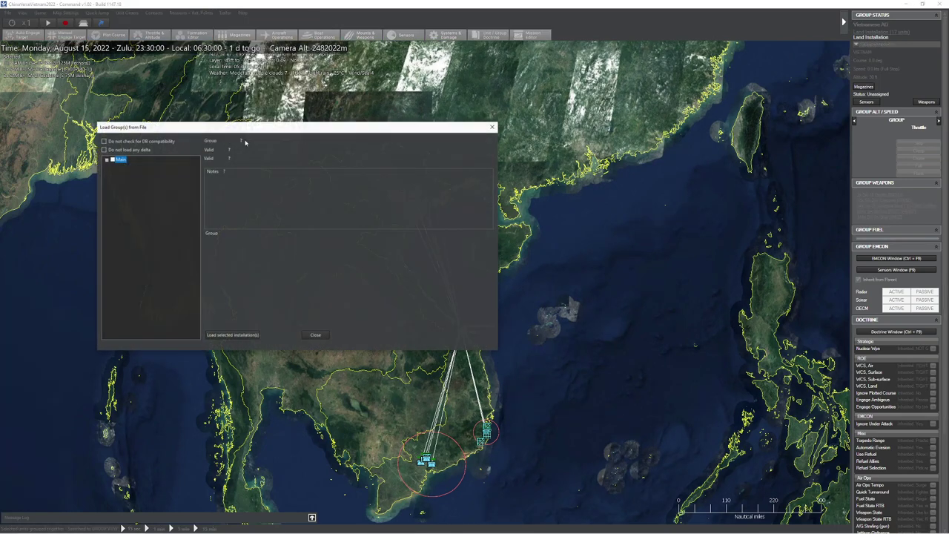
pyautogui.click(114, 166)
pyautogui.moveTo(196, 175); pyautogui.dragTo(197, 328)
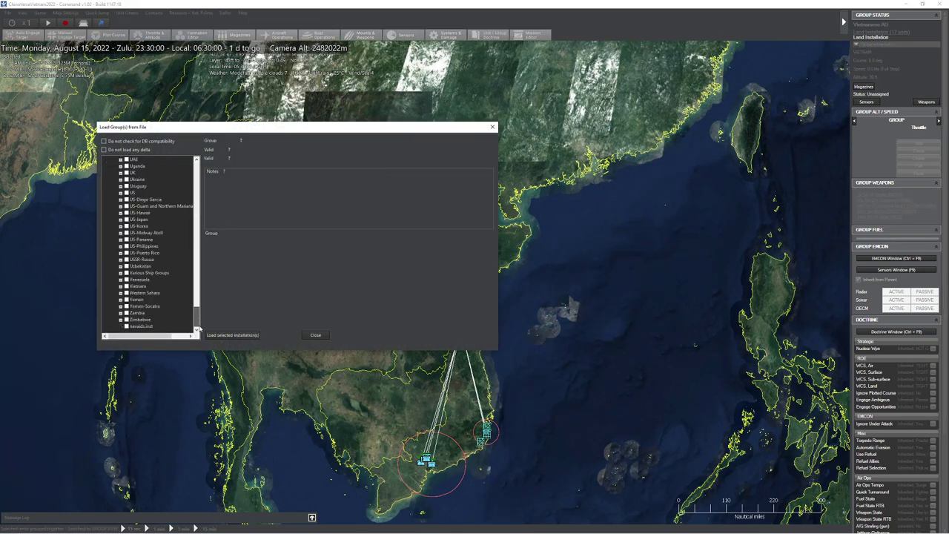
pyautogui.click(121, 287)
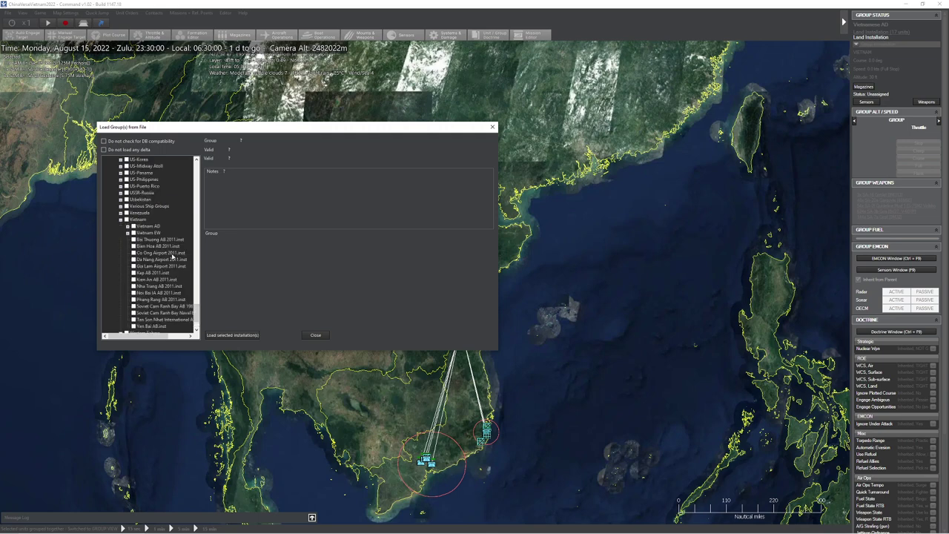
pyautogui.click(126, 233)
pyautogui.click(140, 306)
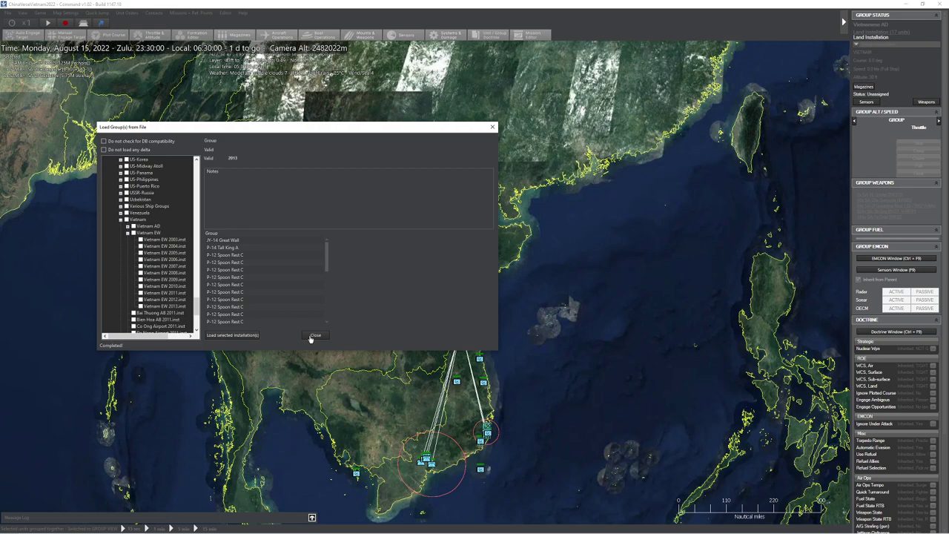
pyautogui.click(314, 336)
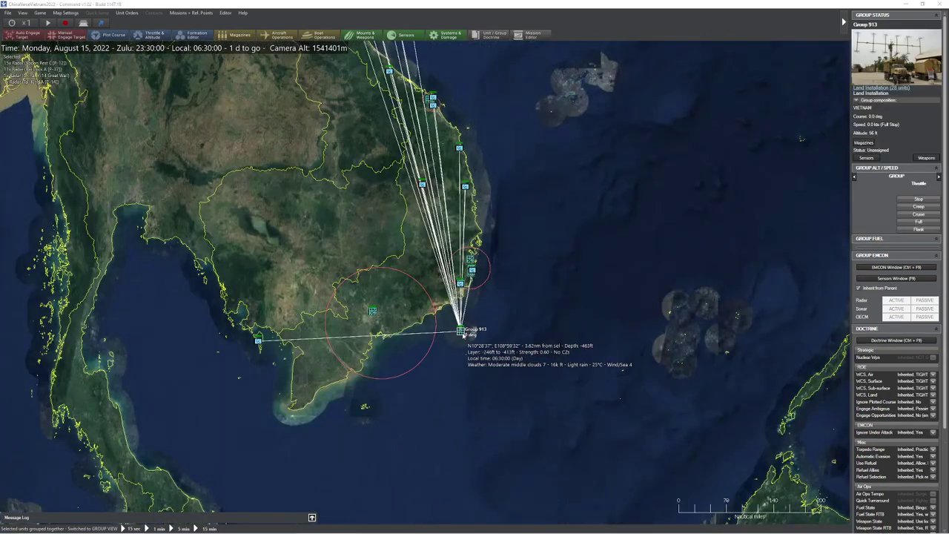
# Rename the combined early-warning radar group off the southeast coast Vietnam EW
pyautogui.press('r')
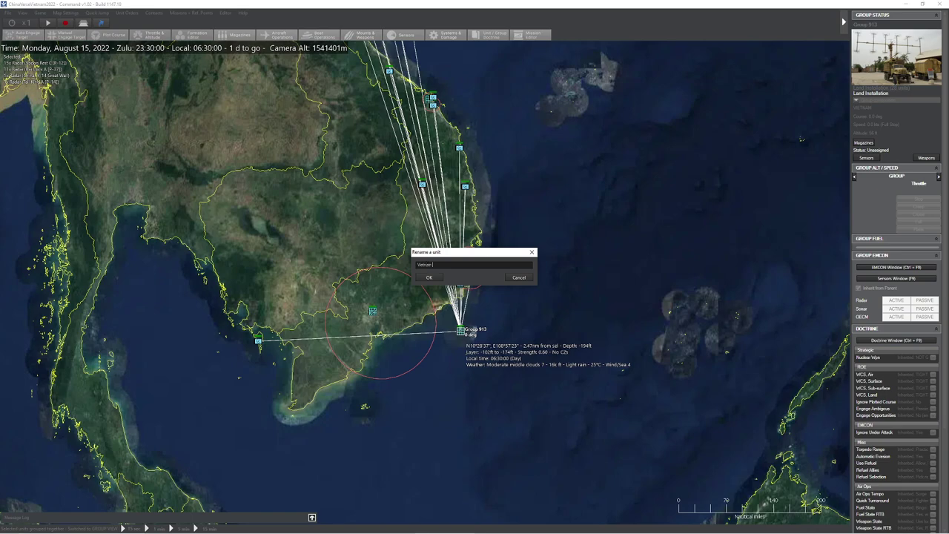
pyautogui.write('Vietnam EW')
pyautogui.click(430, 278)
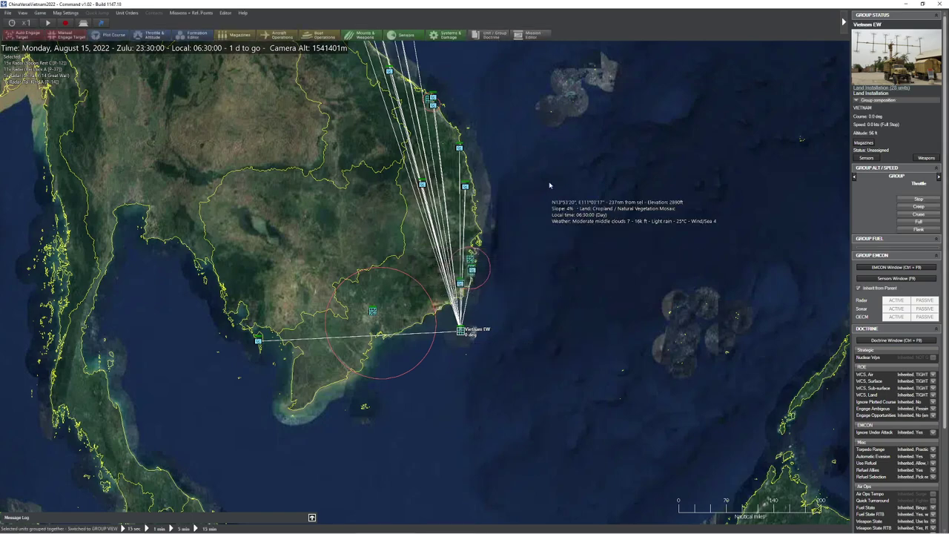
# Examine the radar sites around the central coast city, selecting the Bar Lock A and the JY-14 Great Wall radars
pyautogui.moveTo(478, 201); pyautogui.dragTo(477, 316)
pyautogui.moveTo(379, 124); pyautogui.dragTo(425, 261)
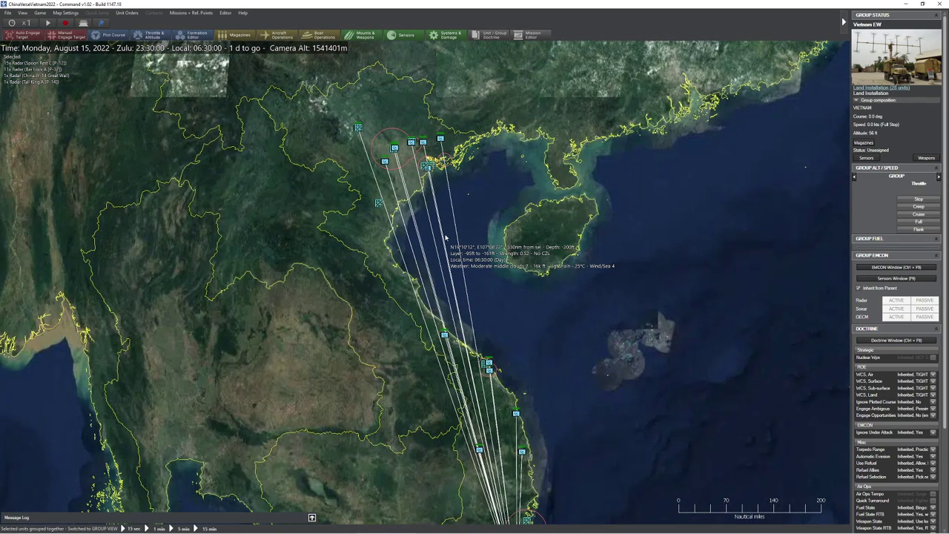
pyautogui.scroll(5, 498, 368)
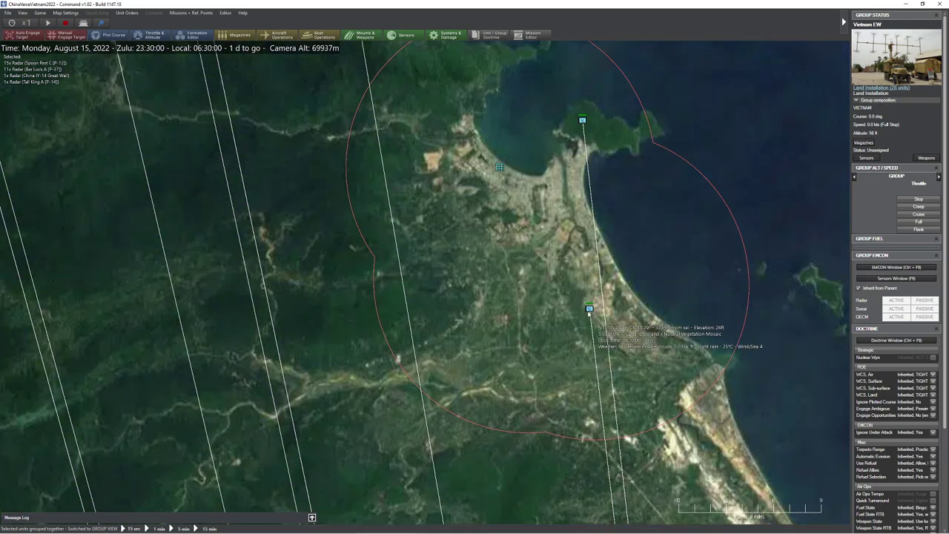
pyautogui.click(589, 308)
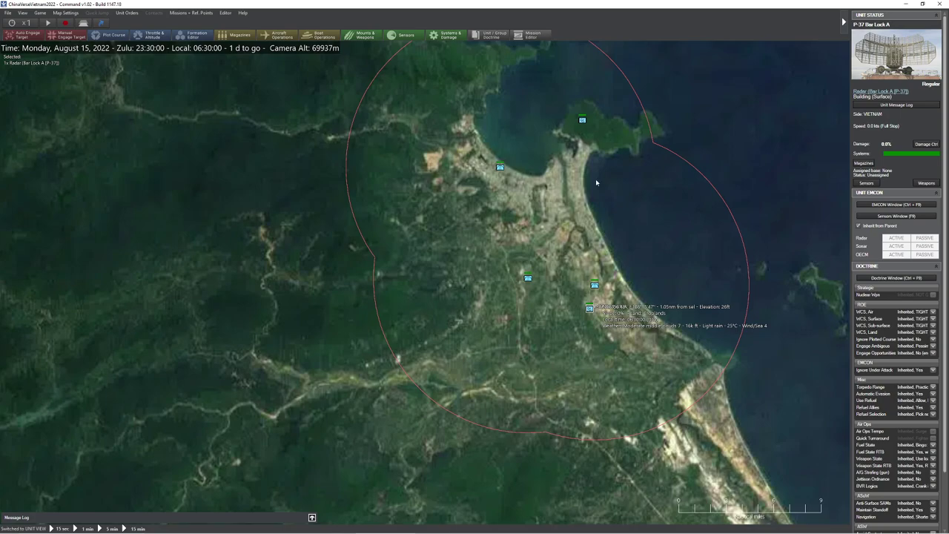
pyautogui.click(582, 119)
# Examine the radar and base installations along the southeast coast, including the units beside the inland airfield
pyautogui.scroll(-4, 550, 224)
pyautogui.scroll(-4, 549, 224)
pyautogui.moveTo(556, 344); pyautogui.dragTo(556, 215)
pyautogui.scroll(4, 536, 326)
pyautogui.moveTo(527, 349); pyautogui.dragTo(483, 149)
pyautogui.scroll(1, 483, 149)
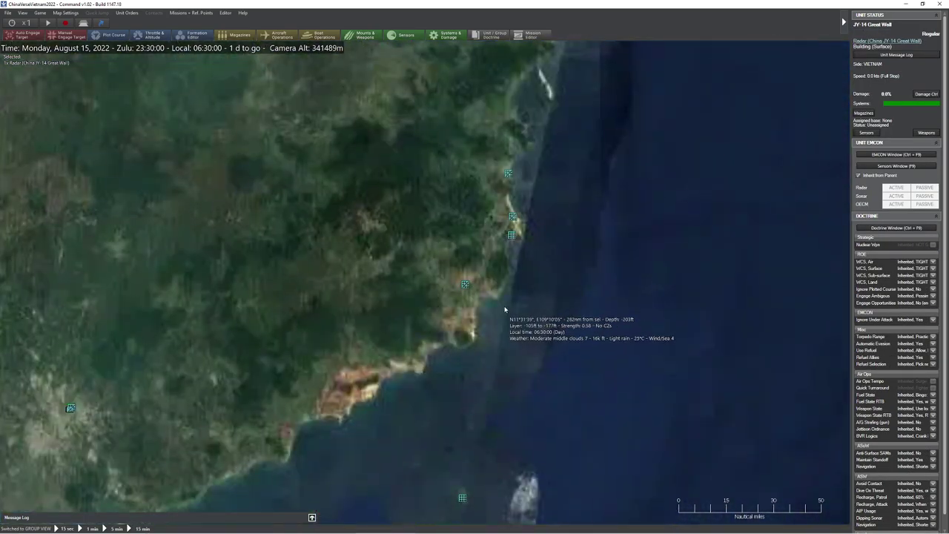
pyautogui.scroll(-1, 505, 310)
pyautogui.scroll(3, 504, 252)
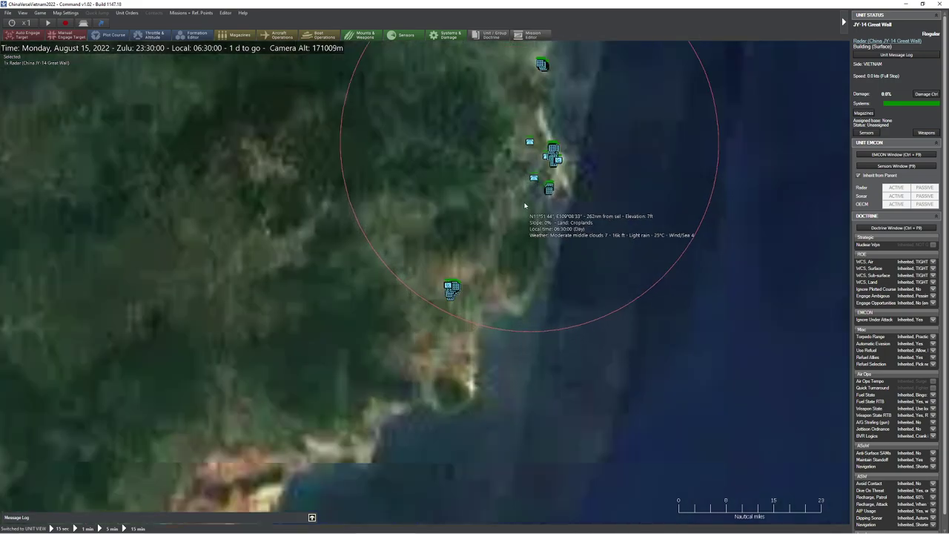
pyautogui.scroll(6, 524, 206)
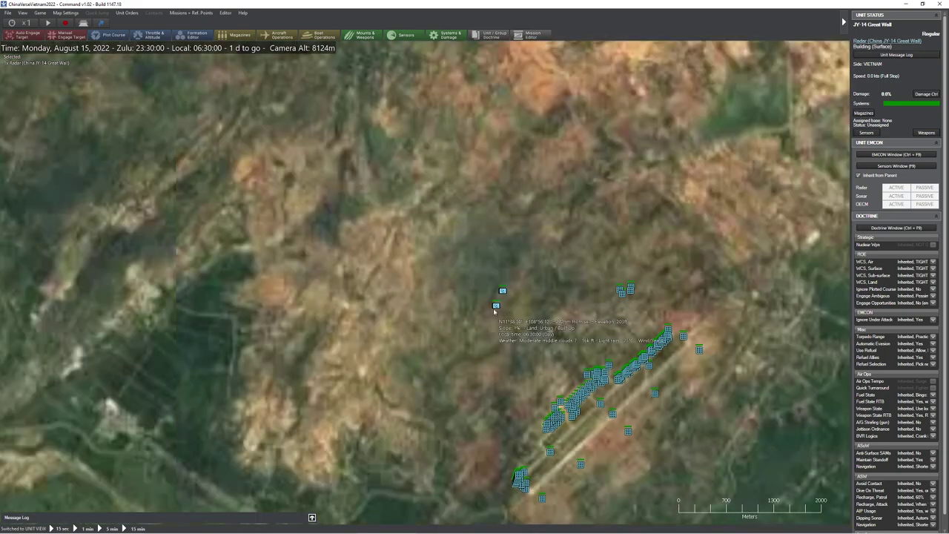
pyautogui.scroll(-10, 506, 303)
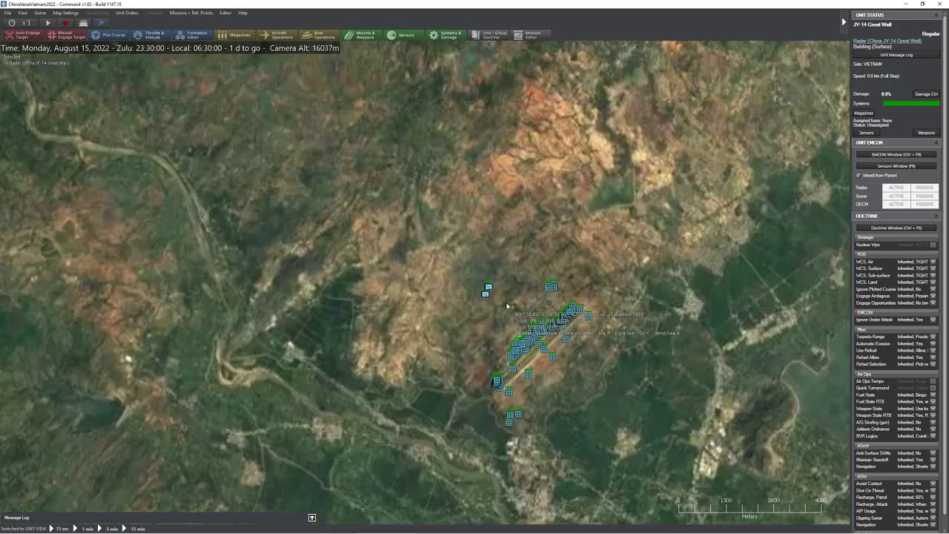
pyautogui.scroll(-5, 577, 288)
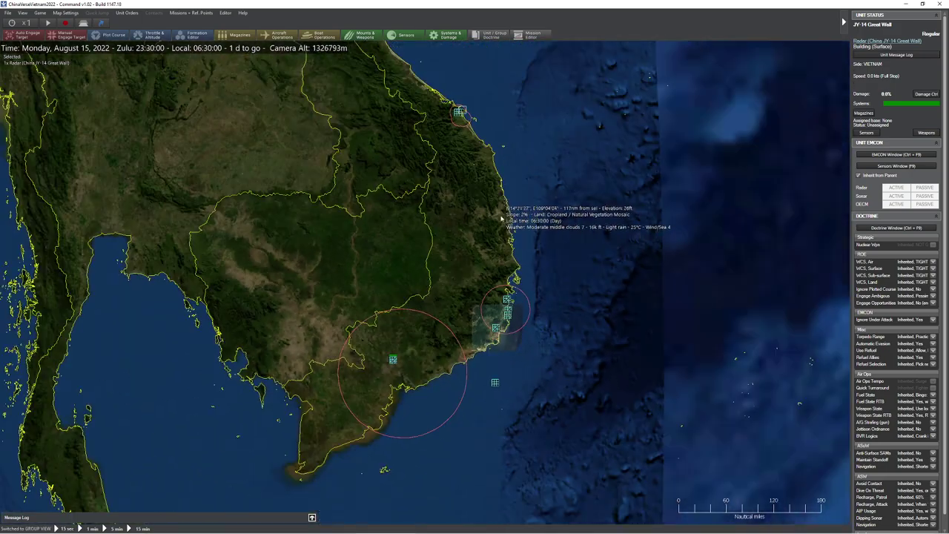
# Survey the installations from the central coast up to northern Vietnam and select the Vietnam EW group
pyautogui.rightClick(474, 213)
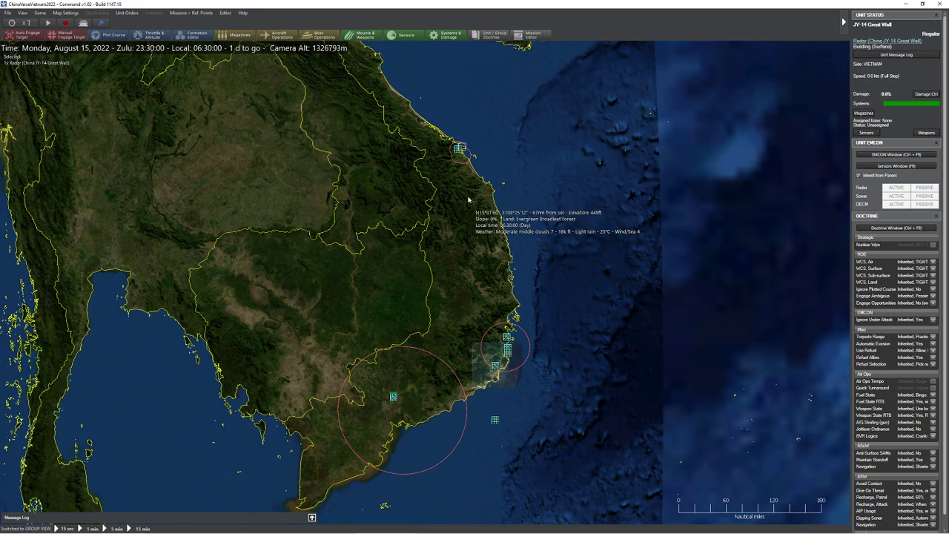
pyautogui.rightClick(436, 129)
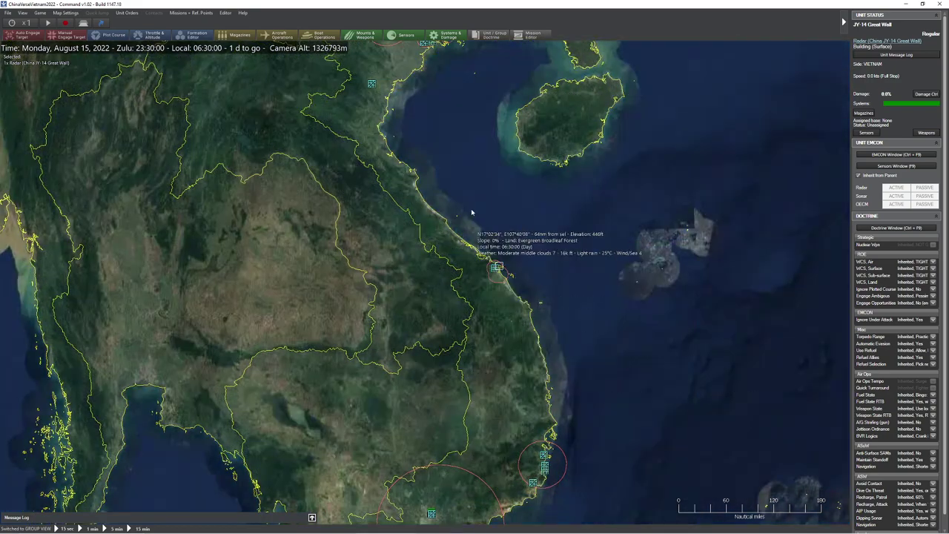
pyautogui.press('Up')
pyautogui.press('Up')
pyautogui.press('Up')
pyautogui.press('Up')
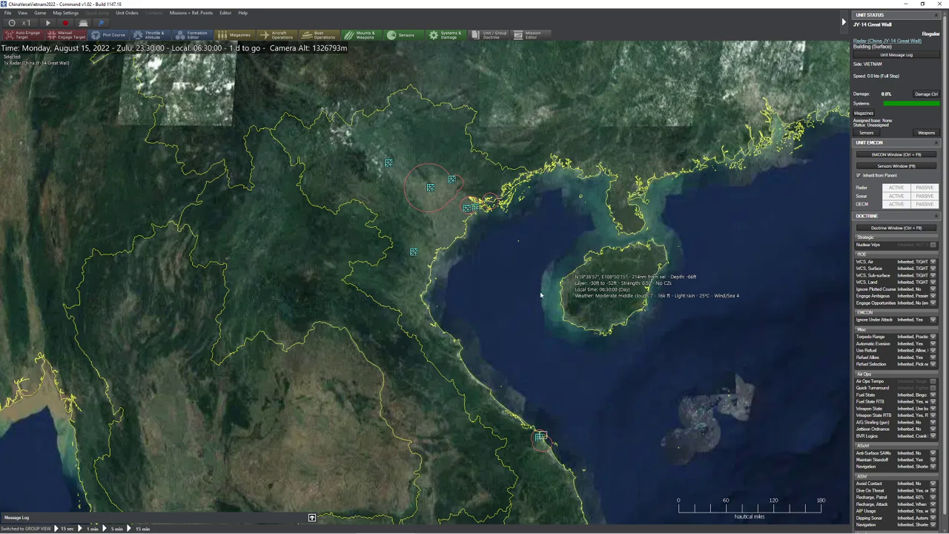
pyautogui.press('Down')
pyautogui.press('Down')
pyautogui.press('Down')
pyautogui.click(506, 351)
pyautogui.press('Up')
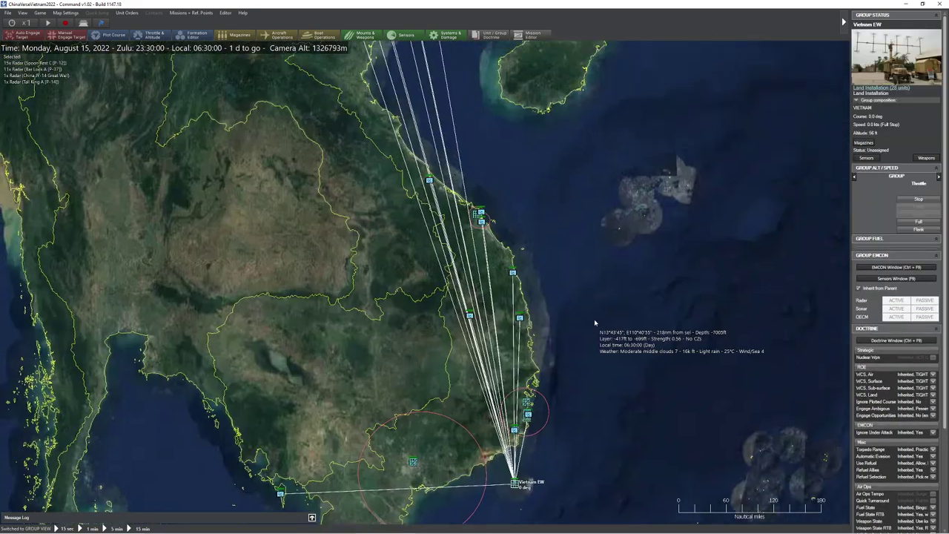
# Save the scenario with the Vietnam EW group in place
pyautogui.click(885, 290)
pyautogui.scroll(-4, 697, 323)
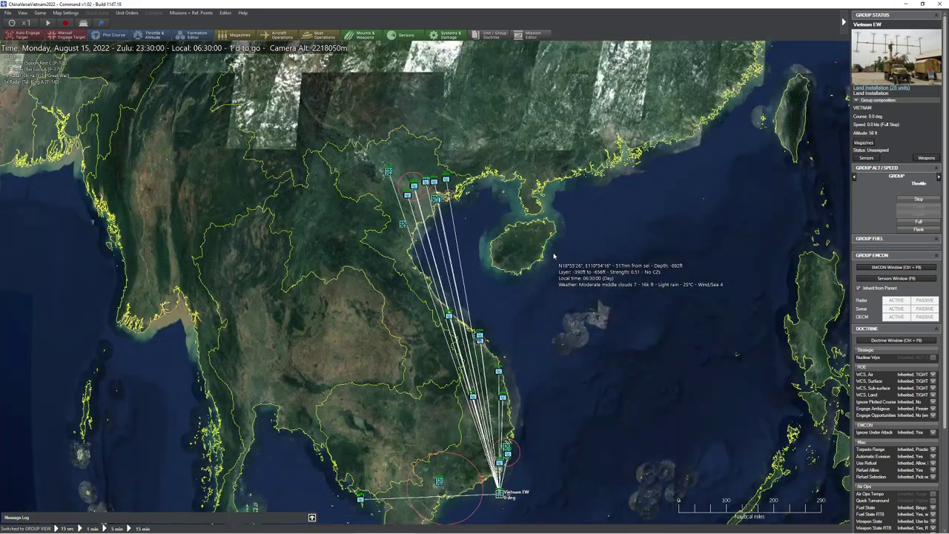
pyautogui.scroll(3, 553, 256)
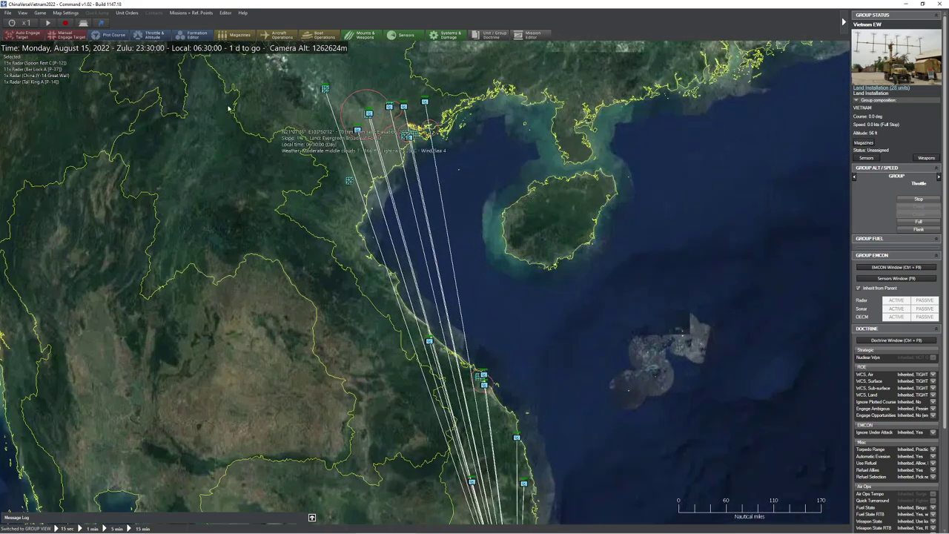
pyautogui.click(8, 13)
pyautogui.click(32, 54)
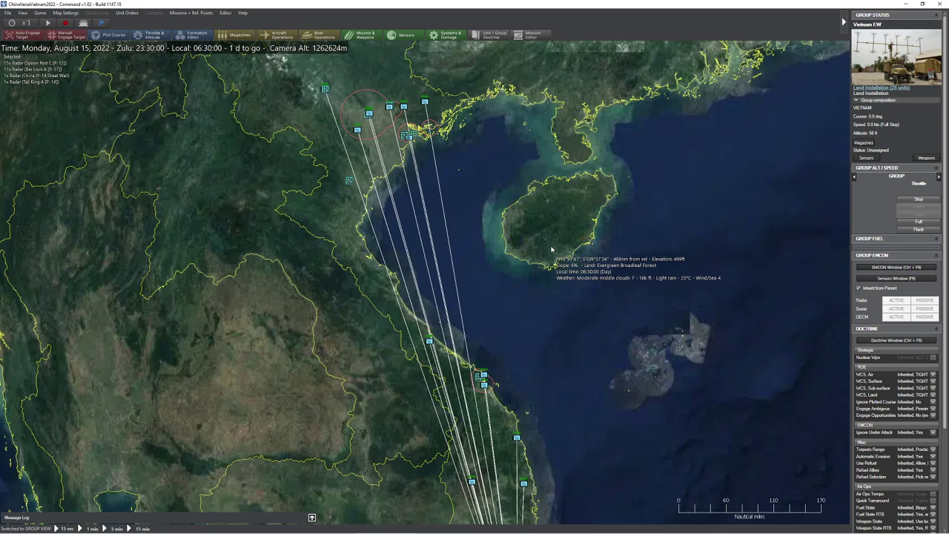
pyautogui.scroll(-2, 552, 250)
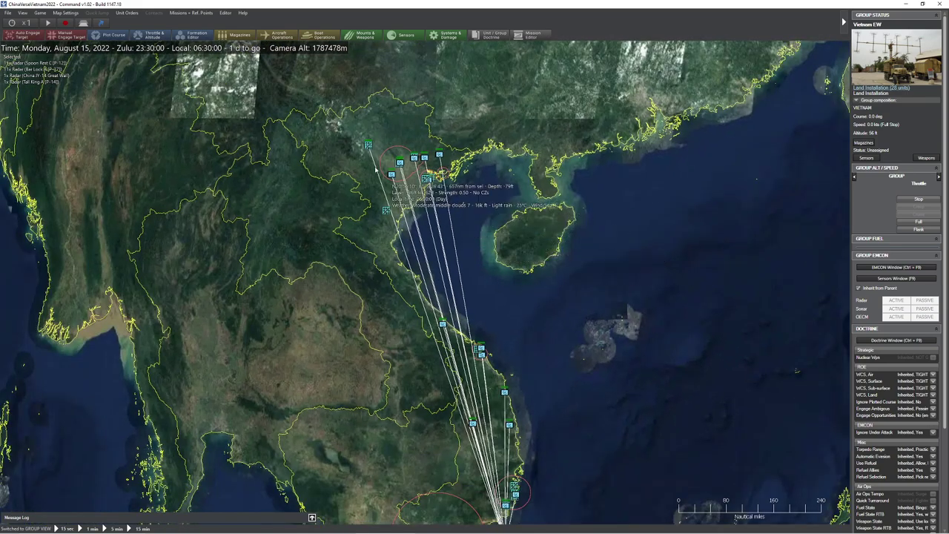
pyautogui.moveTo(563, 328); pyautogui.dragTo(552, 180)
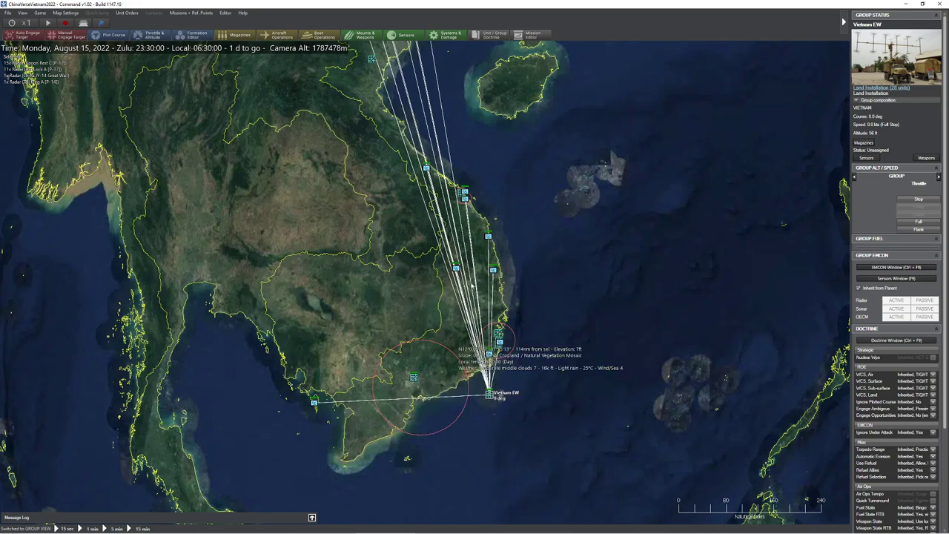
pyautogui.moveTo(473, 274); pyautogui.dragTo(523, 437)
pyautogui.moveTo(506, 297); pyautogui.dragTo(512, 354)
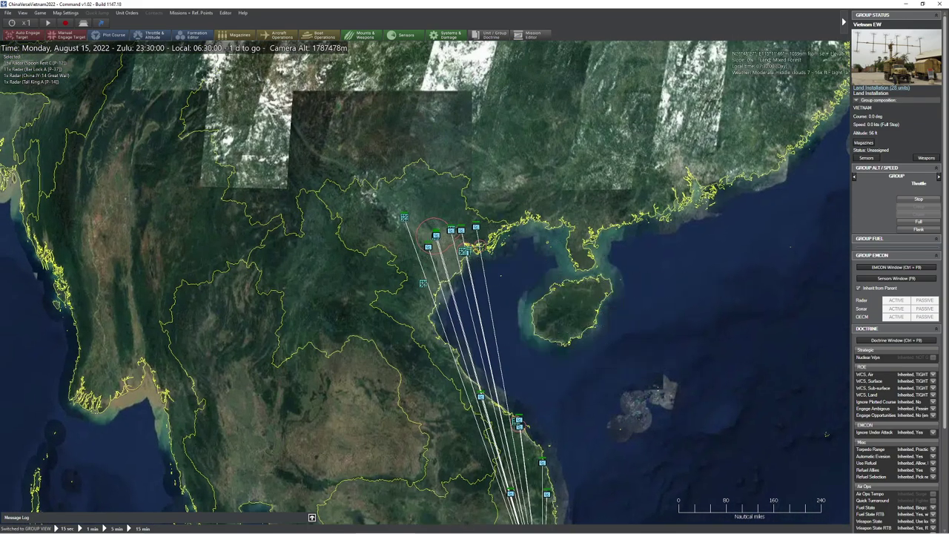
# Switch to the browser with the Vietnamese fighter regiments map and duplicate that Wikipedia tab
pyautogui.hotkey('alt', 'Tab')
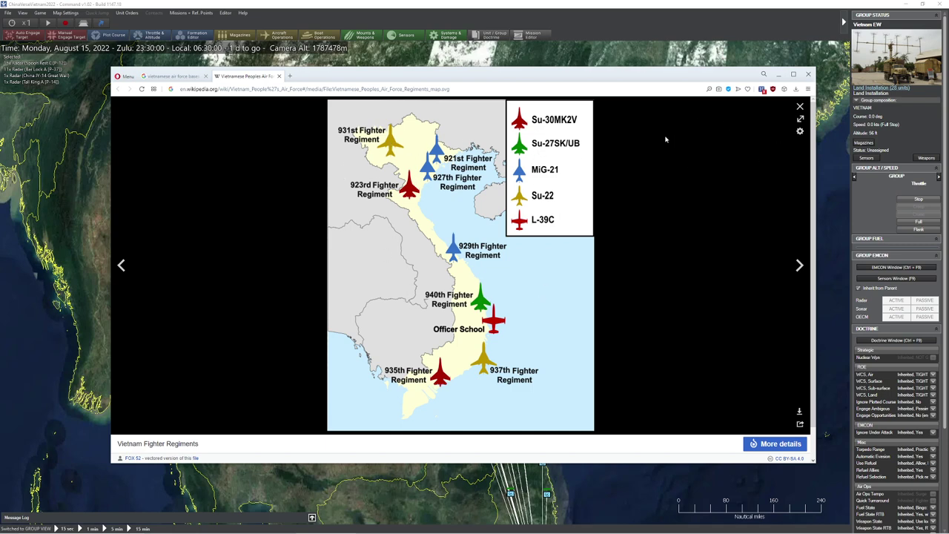
pyautogui.rightClick(251, 76)
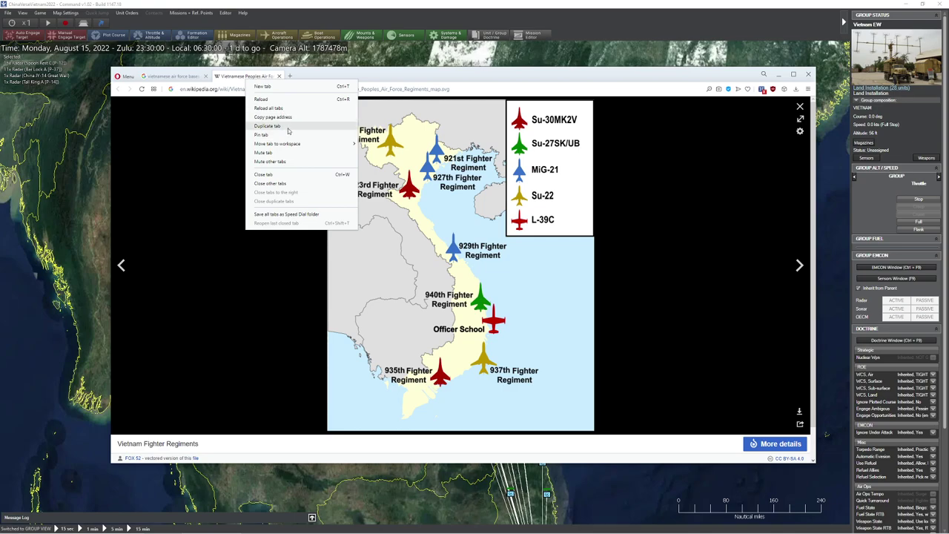
pyautogui.click(337, 110)
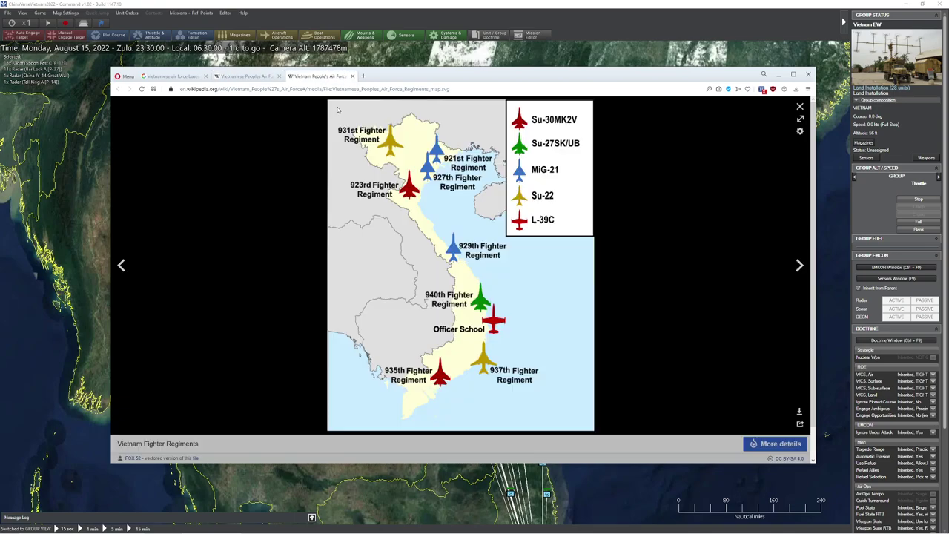
# Close the map image in the duplicated tab and find the article's current aircraft inventory table
pyautogui.click(800, 107)
pyautogui.scroll(-20, 388, 169)
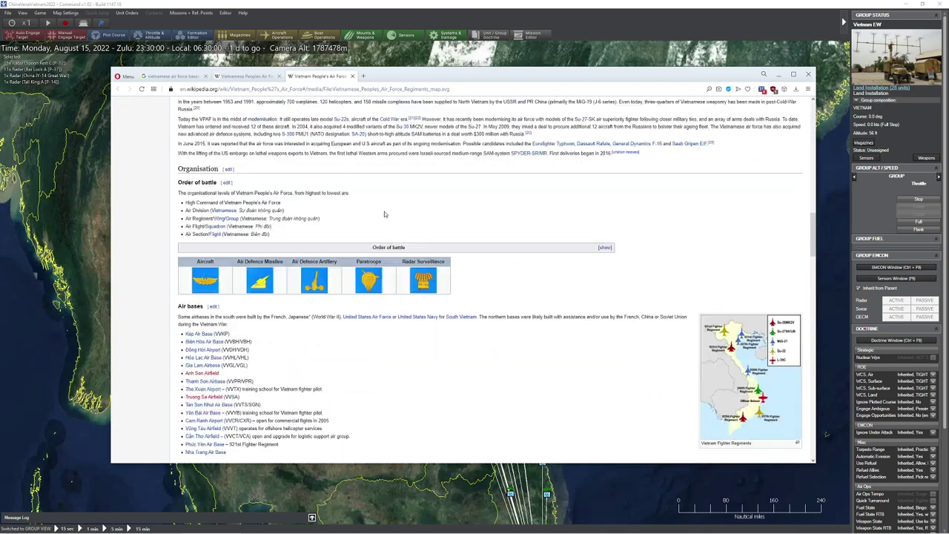
pyautogui.scroll(3, 384, 213)
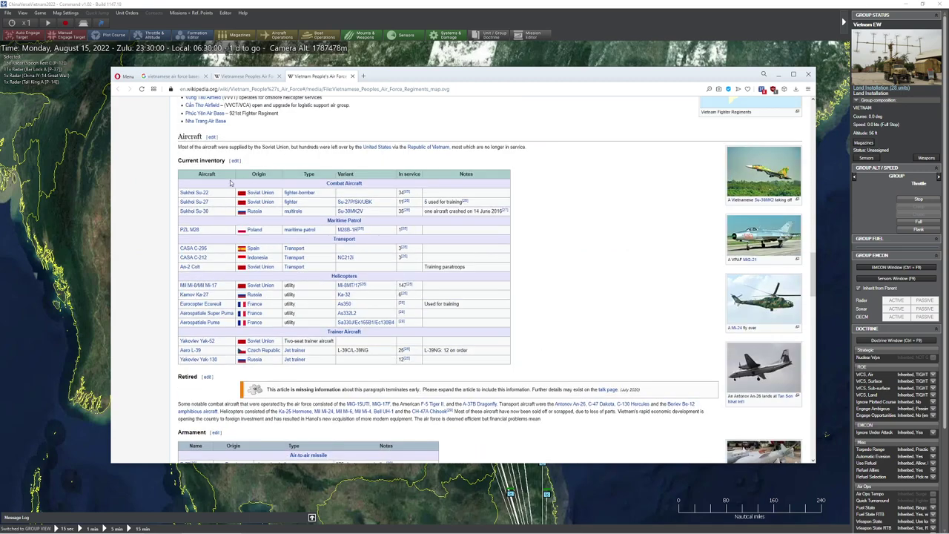
# Detach the Vietnam People's Air Force article into its own browser window and make that window narrower
pyautogui.moveTo(303, 77); pyautogui.dragTo(267, 214)
pyautogui.moveTo(354, 89); pyautogui.dragTo(341, 113)
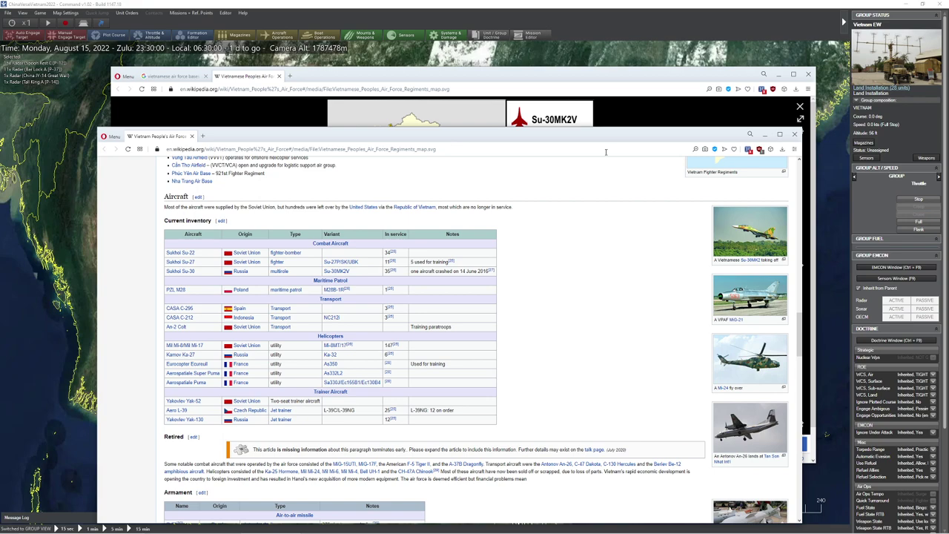
pyautogui.moveTo(802, 167); pyautogui.dragTo(560, 163)
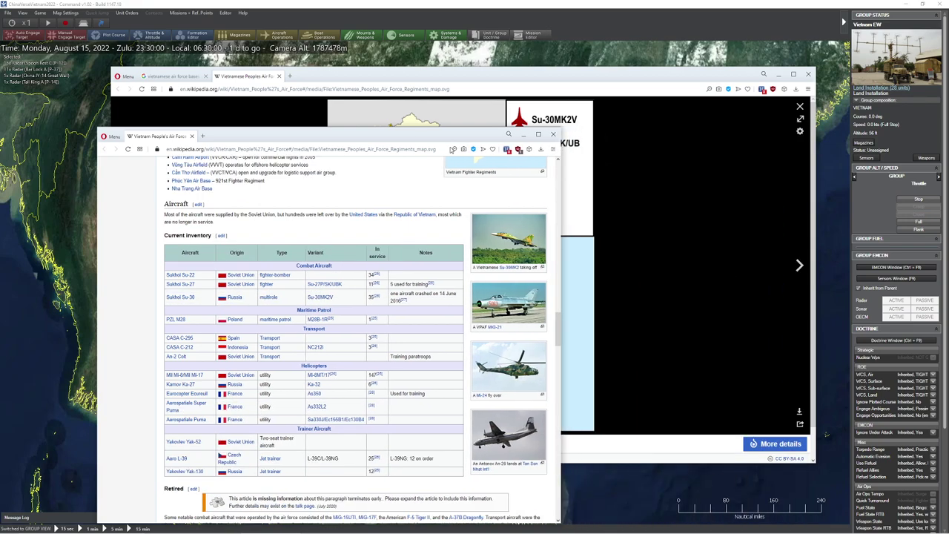
# Place the air force article and fighter regiments map windows side by side, and close the Google air base search results
pyautogui.moveTo(418, 137); pyautogui.dragTo(342, 136)
pyautogui.moveTo(229, 77); pyautogui.dragTo(358, 115)
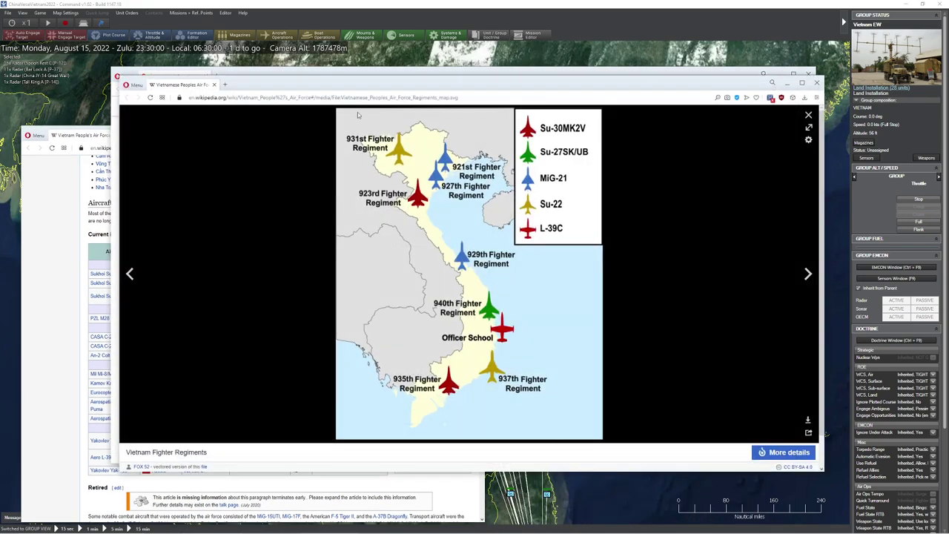
pyautogui.moveTo(120, 129); pyautogui.dragTo(450, 130)
pyautogui.moveTo(629, 92); pyautogui.dragTo(695, 131)
pyautogui.click(809, 77)
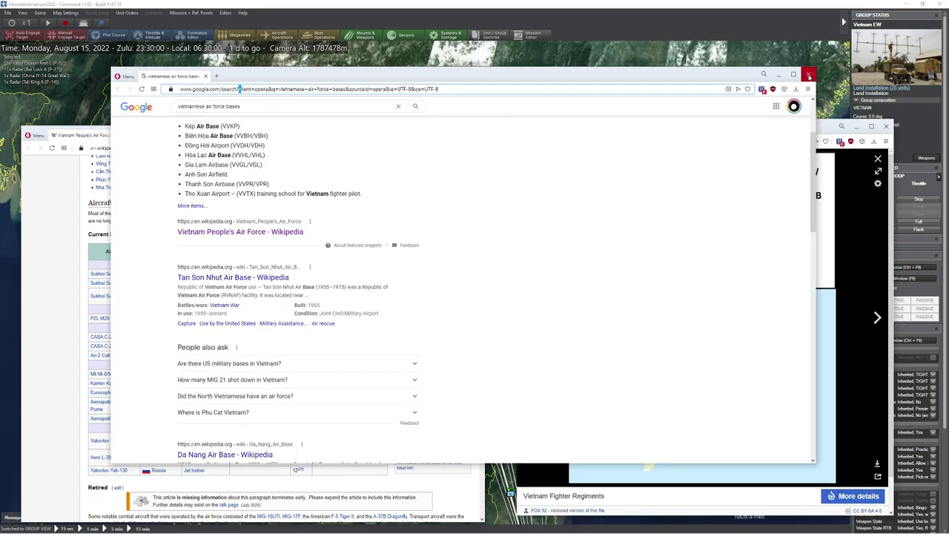
pyautogui.click(205, 77)
pyautogui.moveTo(669, 132); pyautogui.dragTo(637, 139)
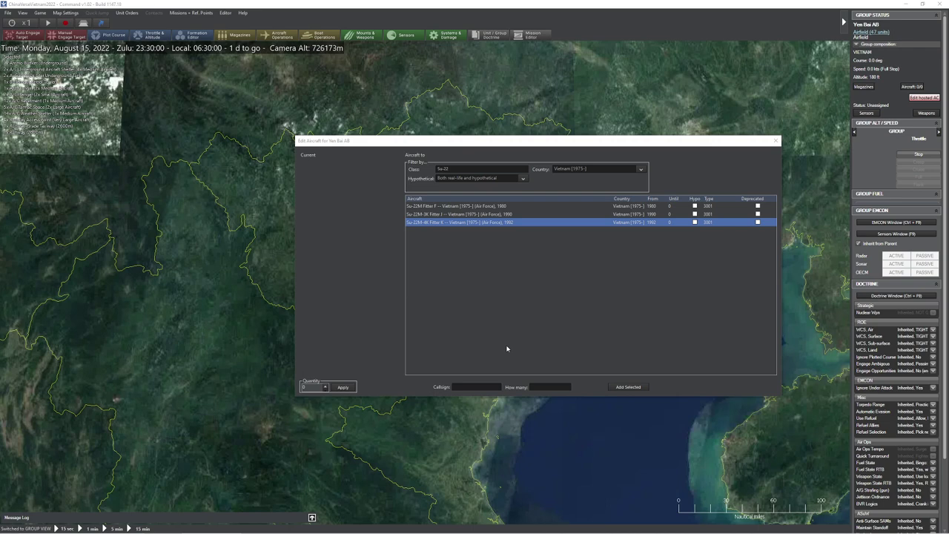
# Add 18 Vietnamese Su-22M-4K Fitter K aircraft to Yen Bai AB with the callsign 931 Fgt R
pyautogui.click(531, 386)
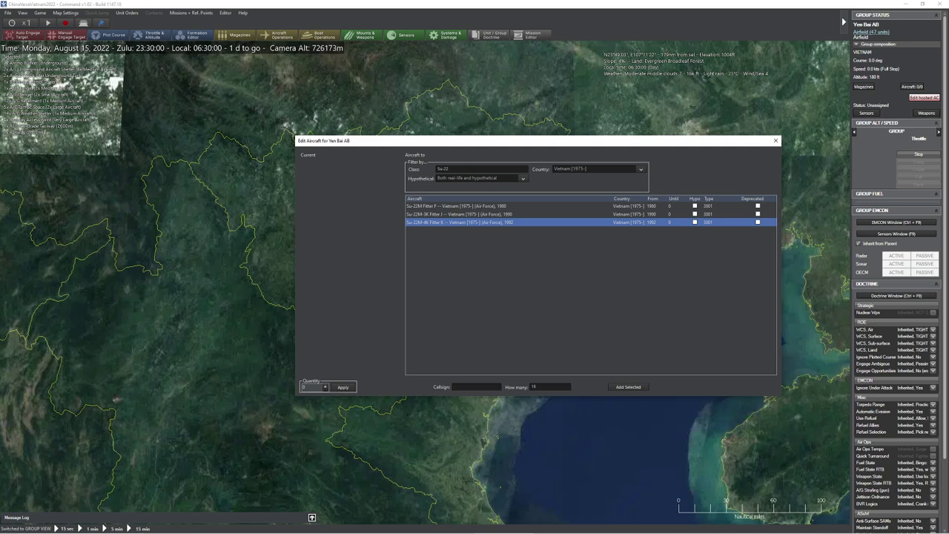
pyautogui.click(490, 385)
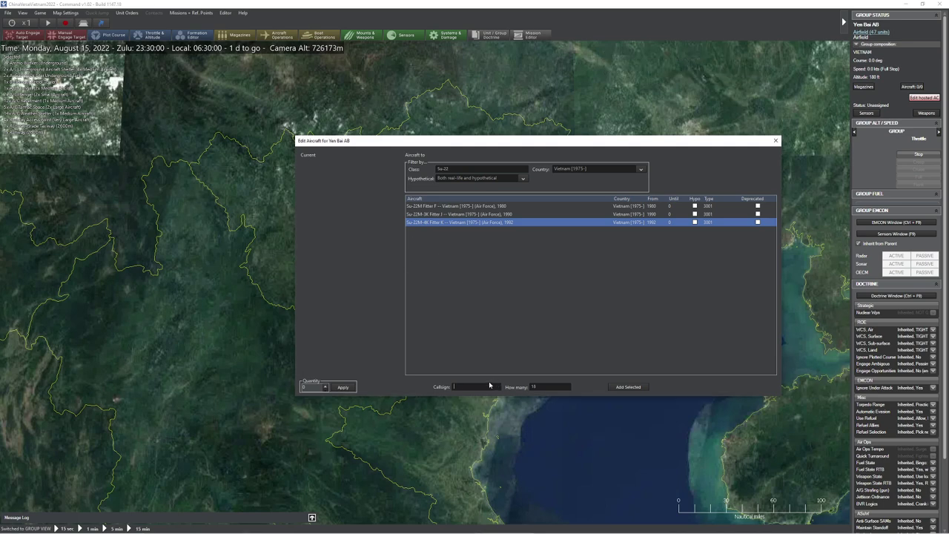
pyautogui.write('931 Fgt R')
pyautogui.write('s')
pyautogui.click(631, 387)
pyautogui.press('Escape')
# Open the hosted aircraft editor for Phang Rang AB, filter it by class Su-22m and sort the list by country
pyautogui.scroll(-3, 454, 292)
pyautogui.scroll(-1, 454, 291)
pyautogui.moveTo(556, 365); pyautogui.dragTo(469, 215)
pyautogui.moveTo(506, 367); pyautogui.dragTo(499, 276)
pyautogui.moveTo(517, 370); pyautogui.dragTo(500, 261)
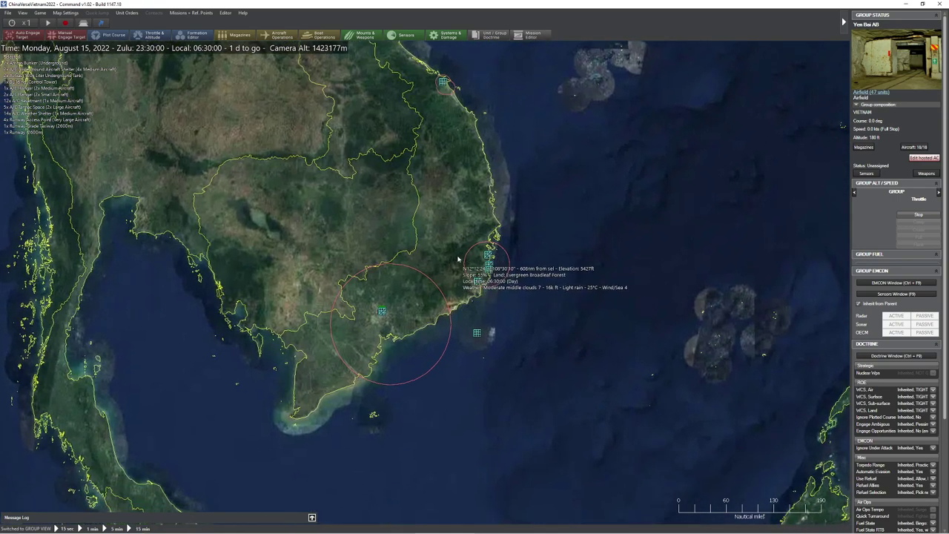
pyautogui.moveTo(437, 350); pyautogui.dragTo(451, 322)
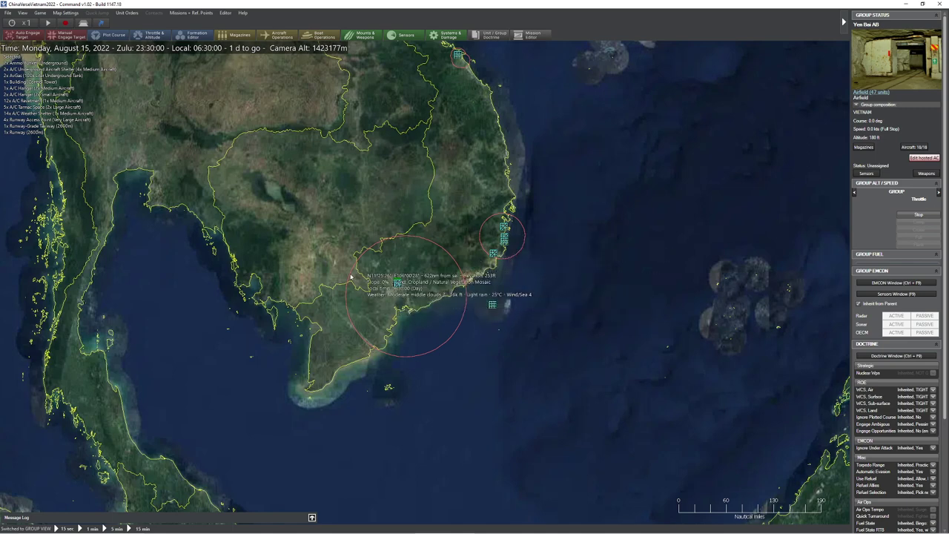
pyautogui.click(494, 256)
pyautogui.hotkey('ctrl', 'F6')
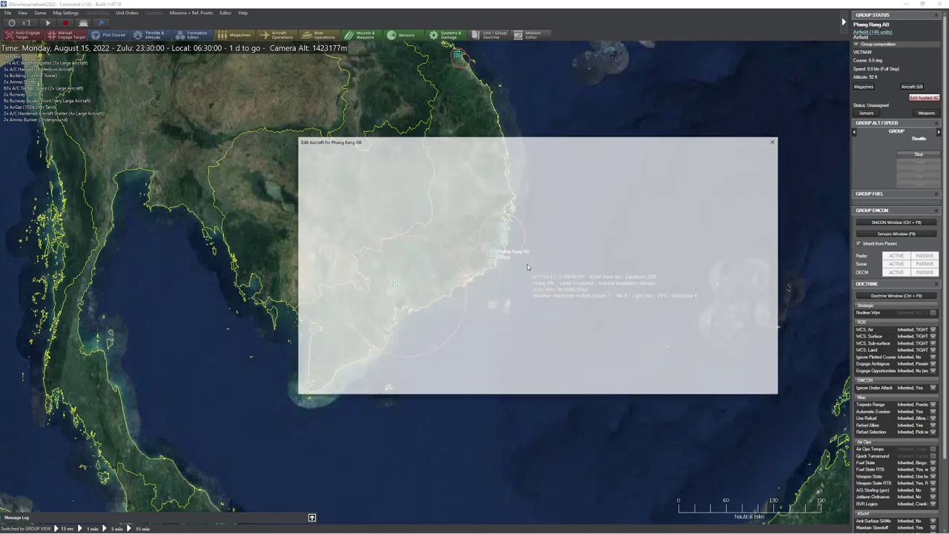
pyautogui.write('Su-')
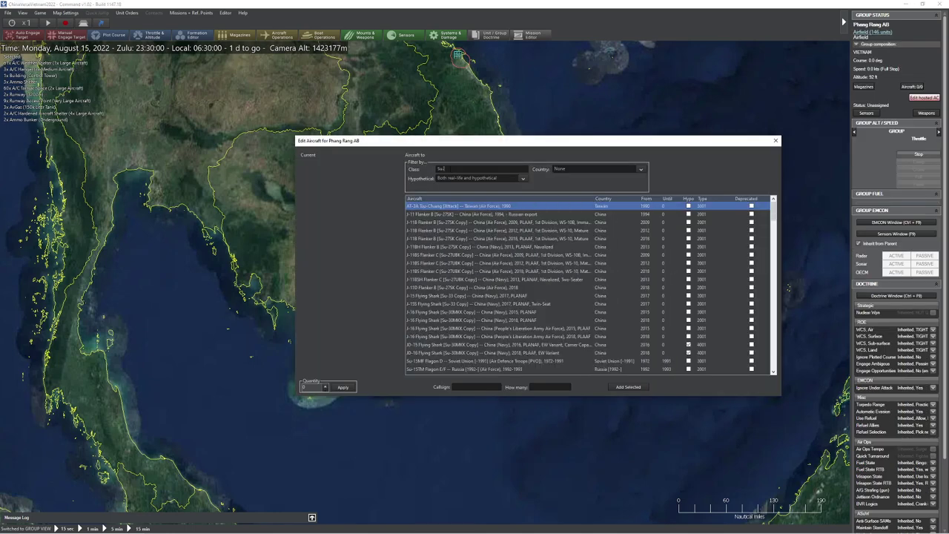
pyautogui.write('22')
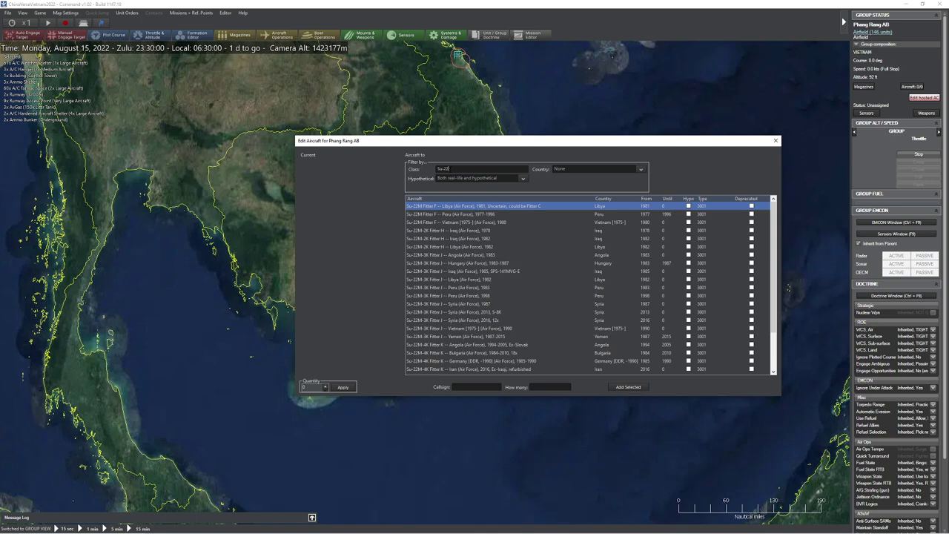
pyautogui.write('m')
pyautogui.click(611, 200)
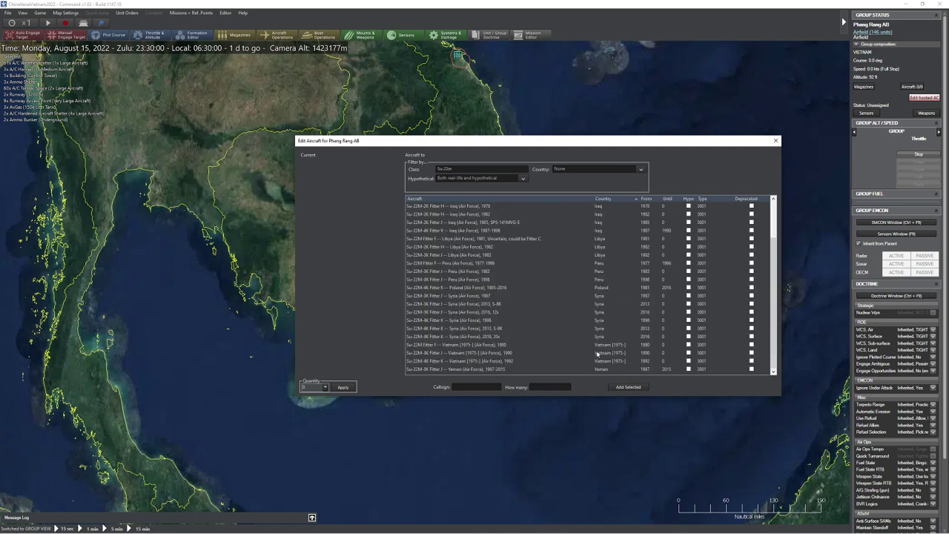
# Add 18 Vietnamese Su-22M-3K Fitter J aircraft to Phang Rang AB with the callsign 931st Rgt
pyautogui.click(550, 353)
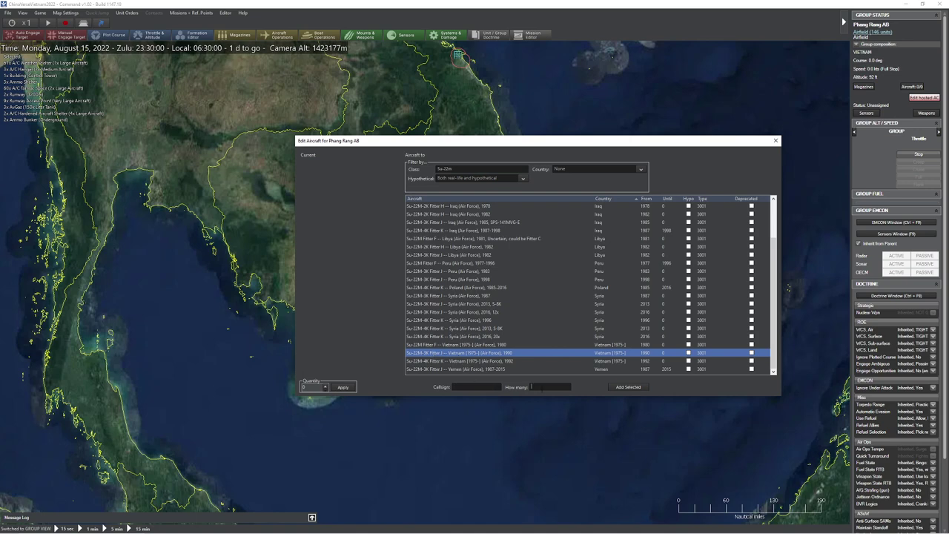
pyautogui.click(501, 388)
pyautogui.write('931st Rgt')
pyautogui.click(636, 387)
# Examine Vietnam's northern bases, selecting the Port of Haiphong, Kien An AB and Kep AB to check their hosted aircraft
pyautogui.moveTo(453, 173); pyautogui.dragTo(487, 242)
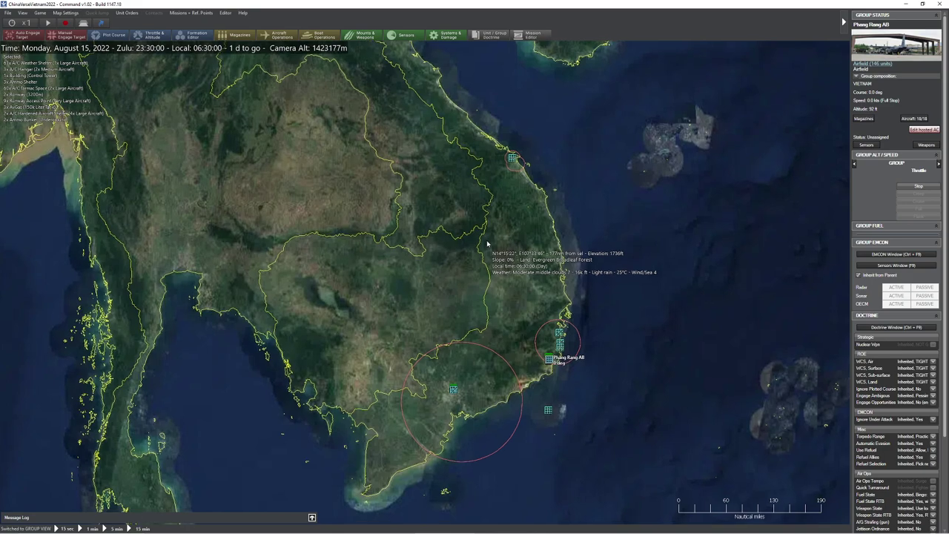
pyautogui.press('Up')
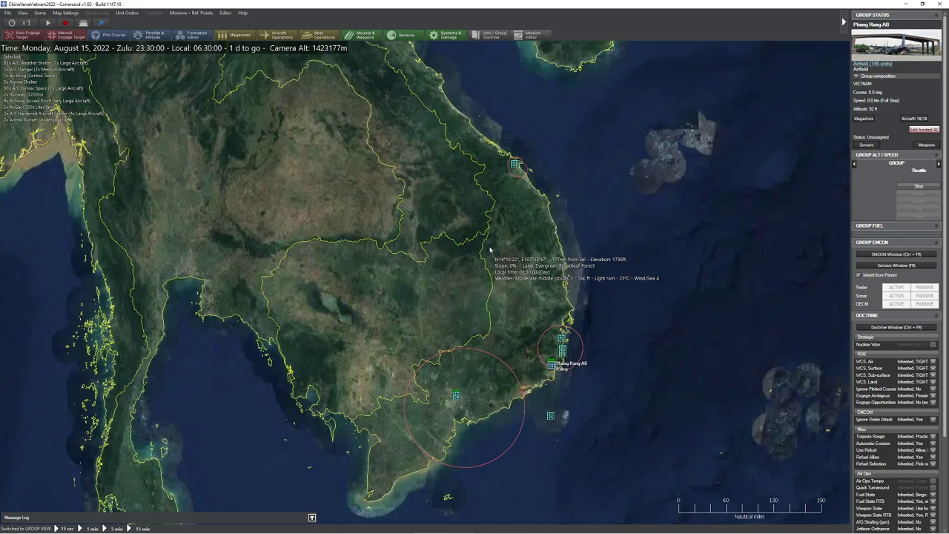
pyautogui.moveTo(489, 249); pyautogui.dragTo(527, 336)
pyautogui.scroll(-1, 527, 336)
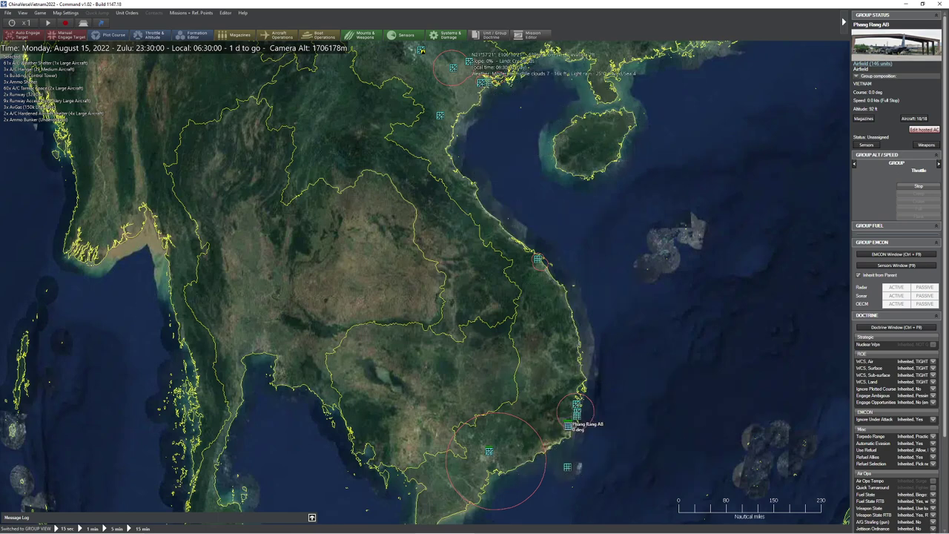
pyautogui.hotkey('alt', 'Tab')
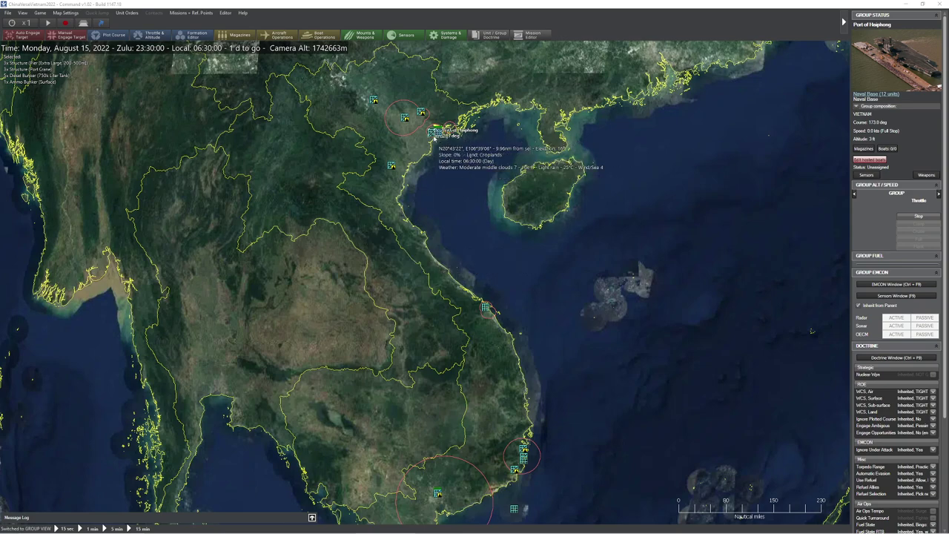
pyautogui.rightClick(433, 135)
pyautogui.moveTo(413, 161); pyautogui.dragTo(435, 228)
pyautogui.scroll(4, 449, 194)
pyautogui.moveTo(468, 202); pyautogui.dragTo(522, 369)
pyautogui.scroll(2, 456, 213)
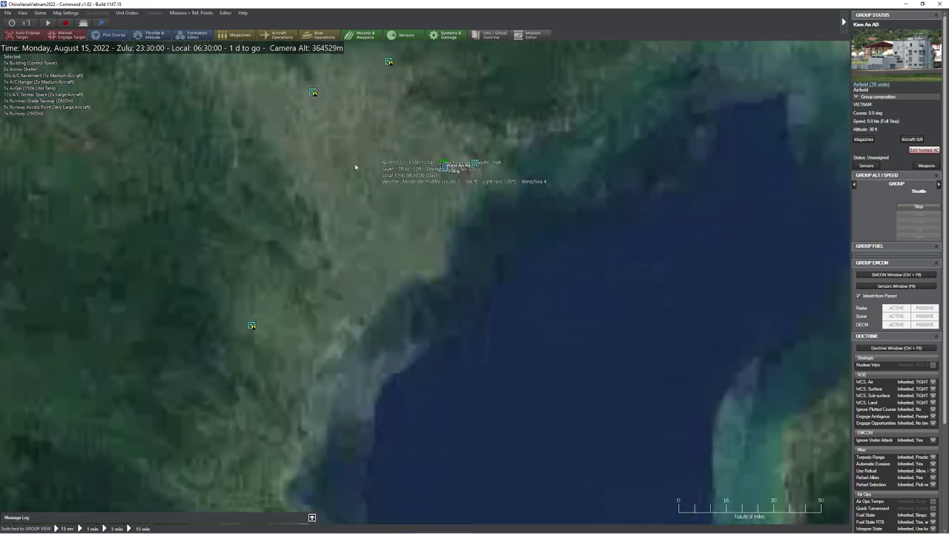
pyautogui.scroll(-4, 432, 196)
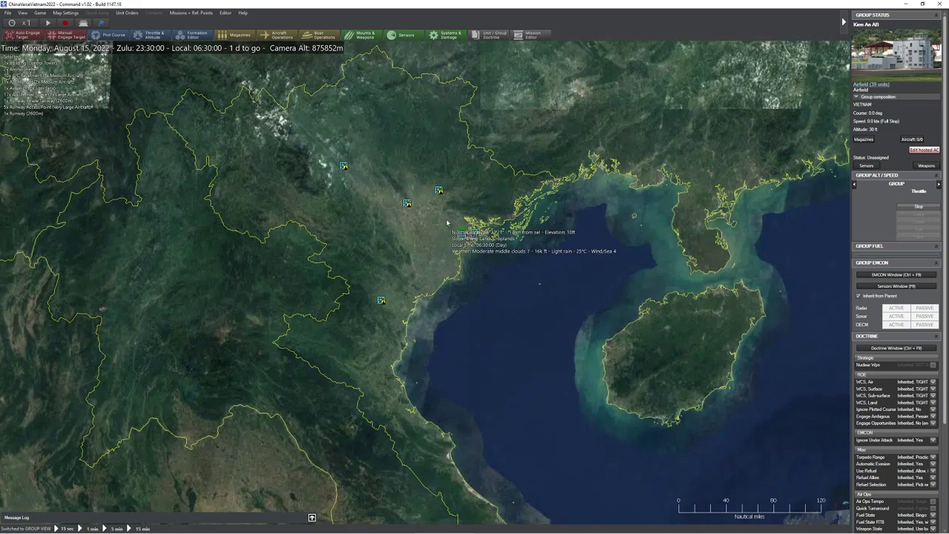
pyautogui.scroll(-3, 398, 250)
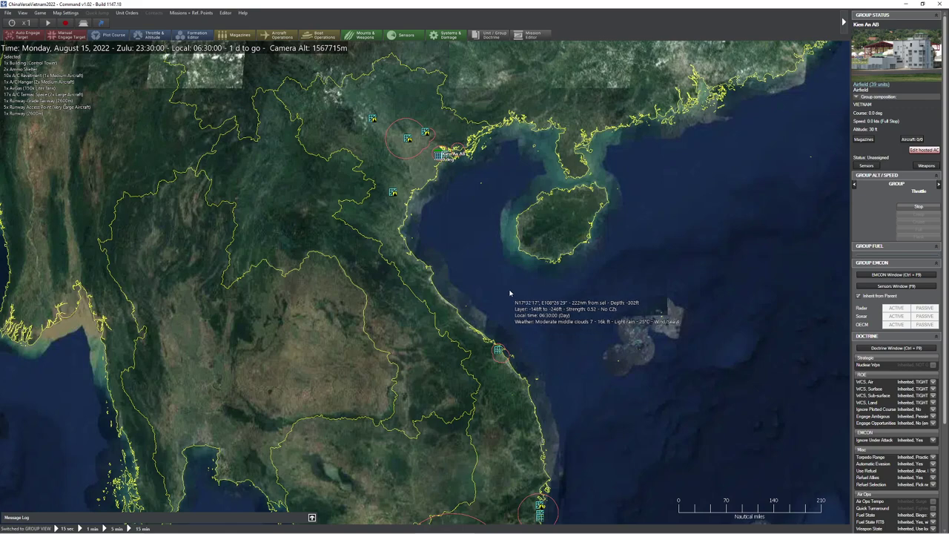
pyautogui.scroll(-2, 482, 267)
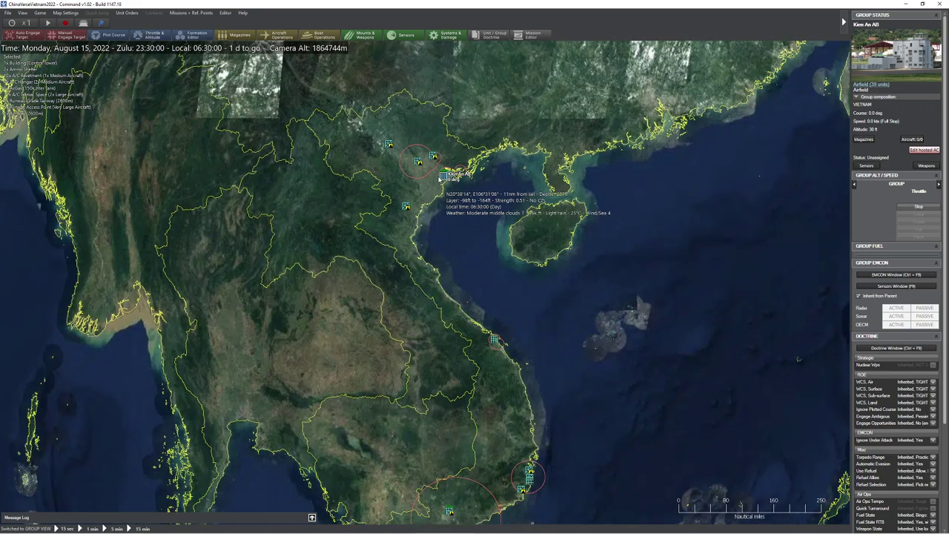
pyautogui.doubleClick(435, 157)
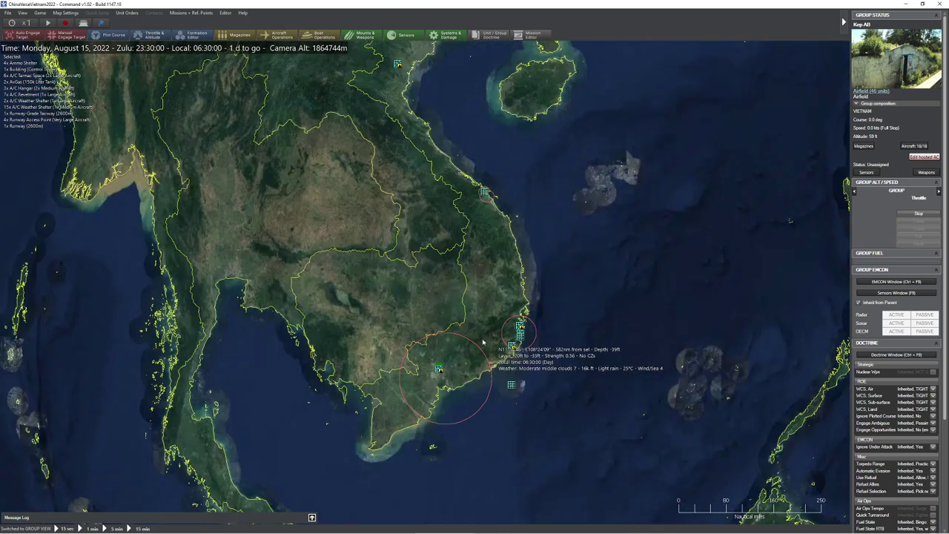
# Select Soviet Cam Ranh Bay AB and review the aircraft based there in its air operations list
pyautogui.click(521, 333)
pyautogui.click(529, 348)
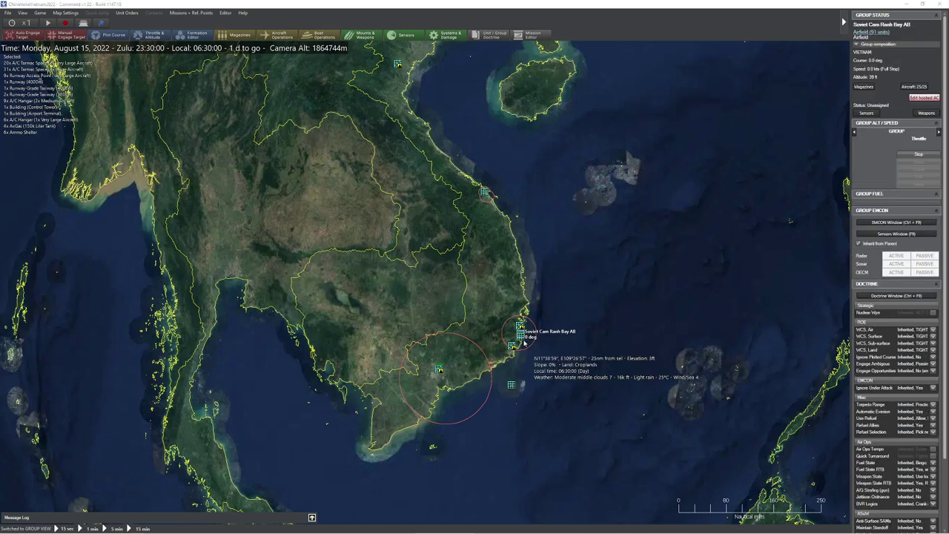
pyautogui.press('F6')
pyautogui.click(341, 117)
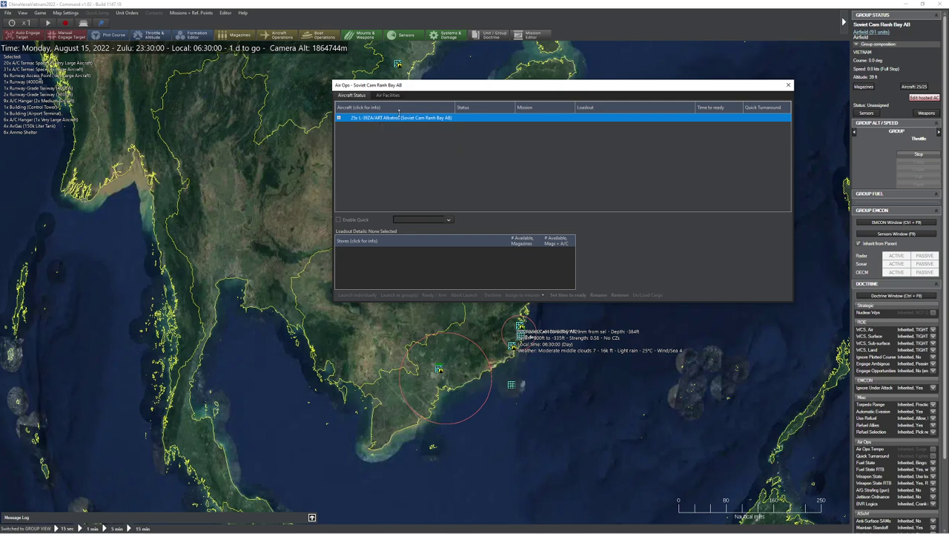
pyautogui.press('Escape')
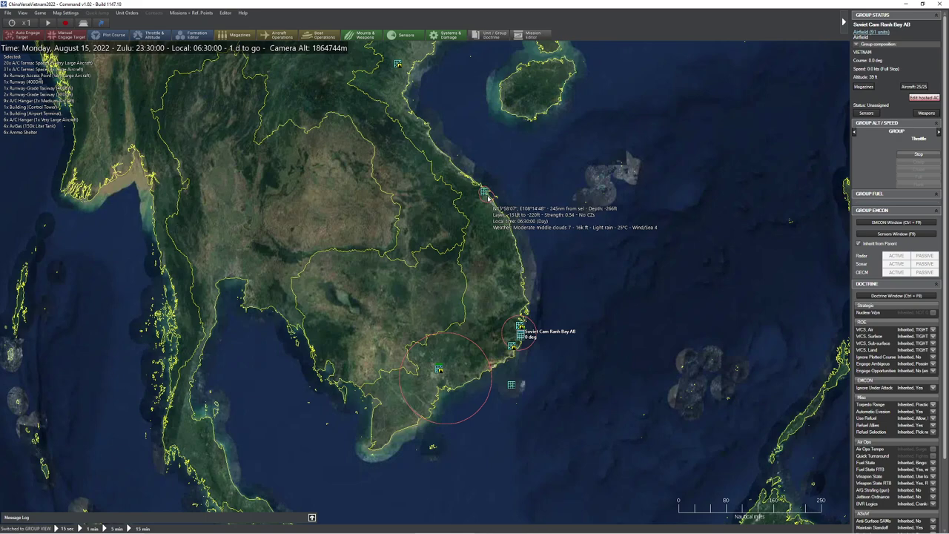
# Select Bai Thuong AB in northern Vietnam and review its hosted aircraft in the air operations list
pyautogui.rightClick(481, 200)
pyautogui.click(393, 124)
pyautogui.press('F6')
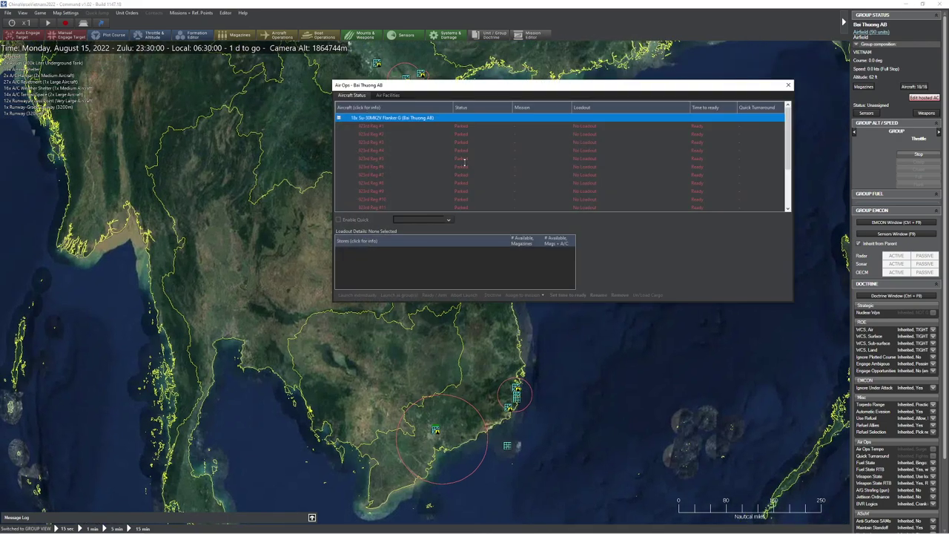
pyautogui.press('Escape')
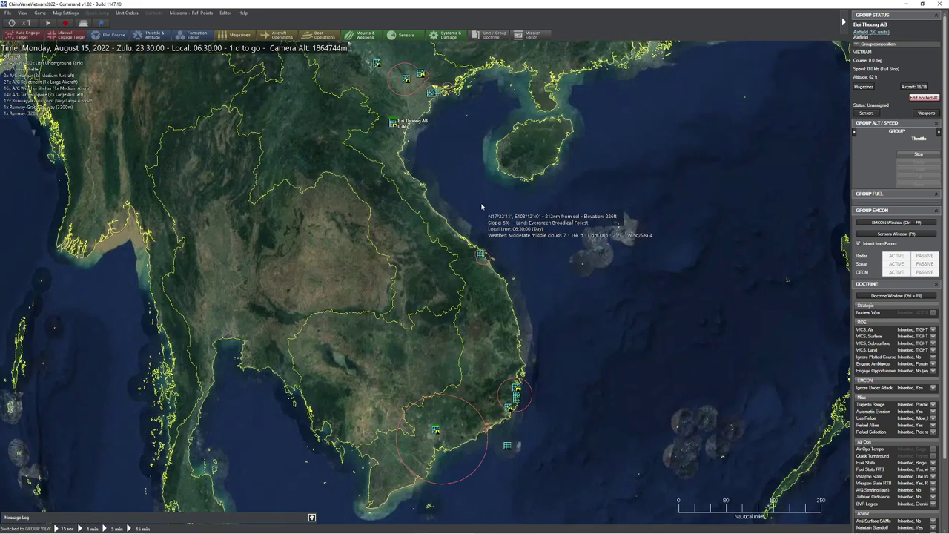
# Open the hosted aircraft editor for Kien An AB and look for Vietnamese Mi-8 helicopters with the list sorted by country
pyautogui.scroll(3, 497, 222)
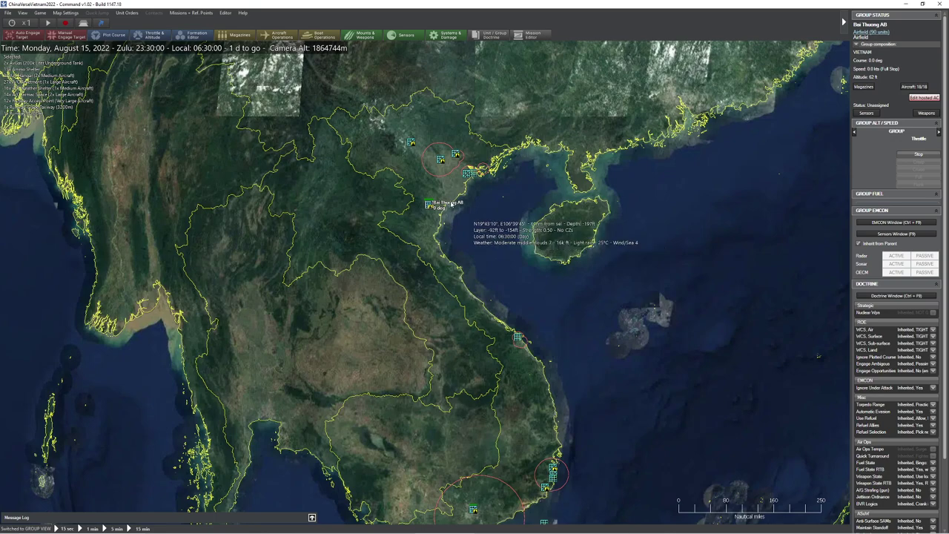
pyautogui.press('Down')
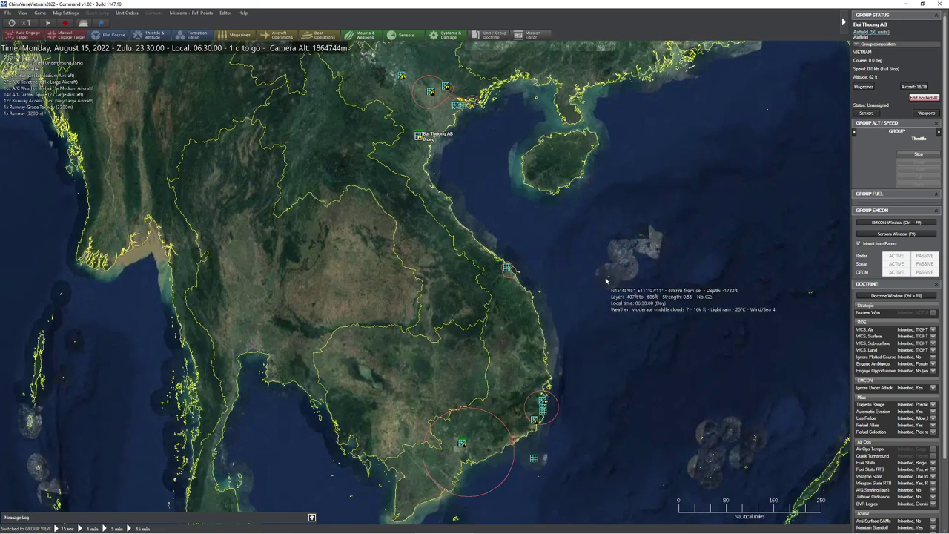
pyautogui.scroll(3, 479, 199)
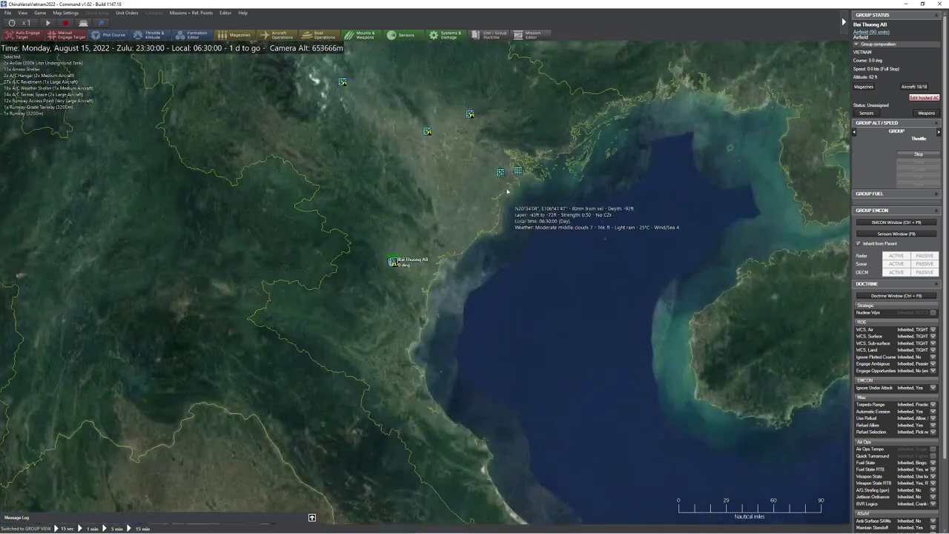
pyautogui.click(502, 175)
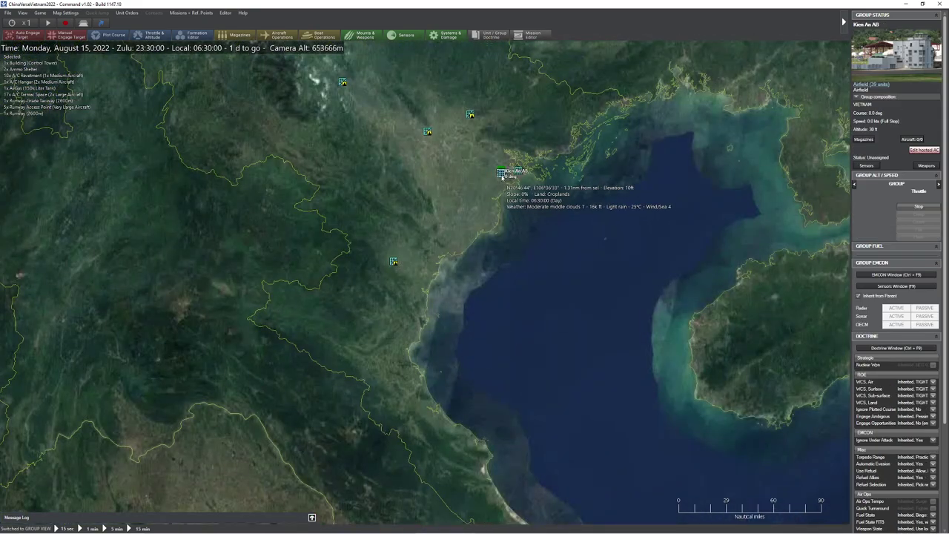
pyautogui.moveTo(502, 175)
pyautogui.hotkey('ctrl', 'F6')
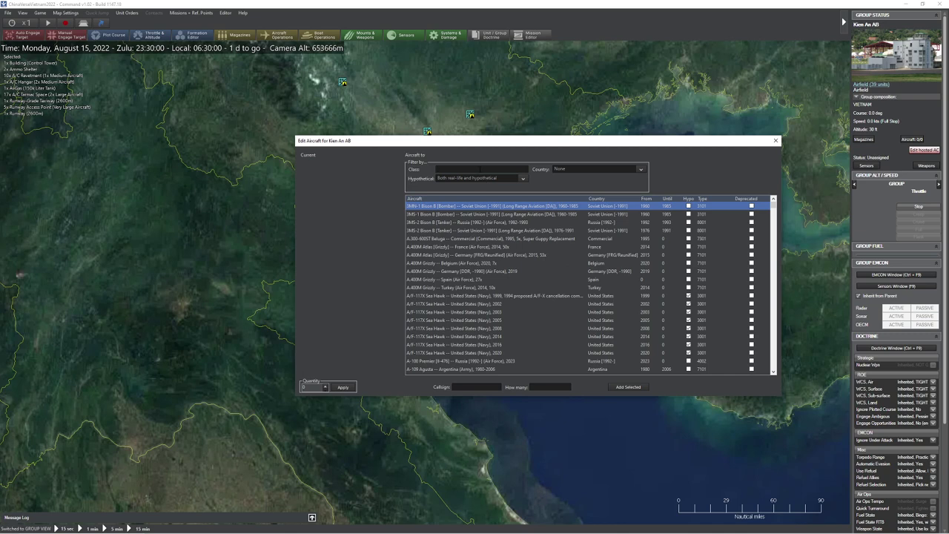
pyautogui.write('Mi-8')
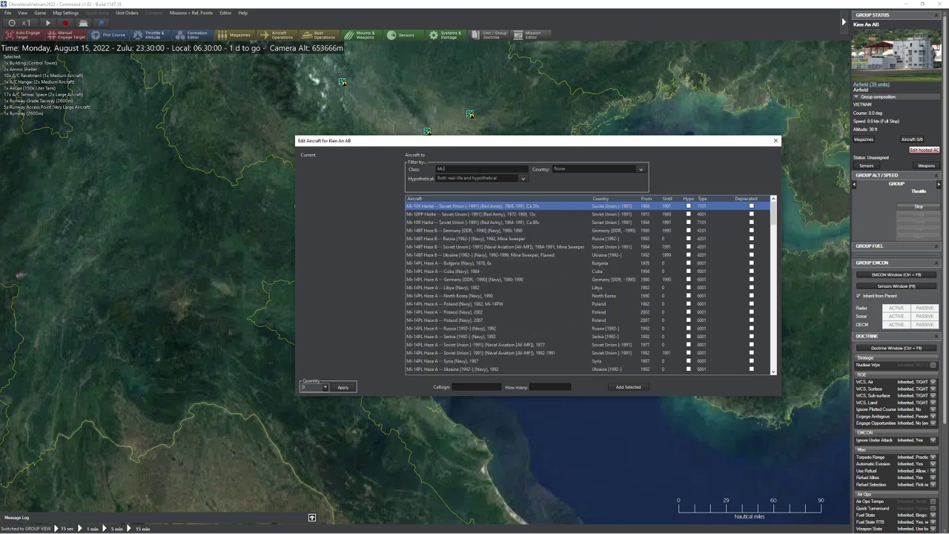
pyautogui.click(615, 198)
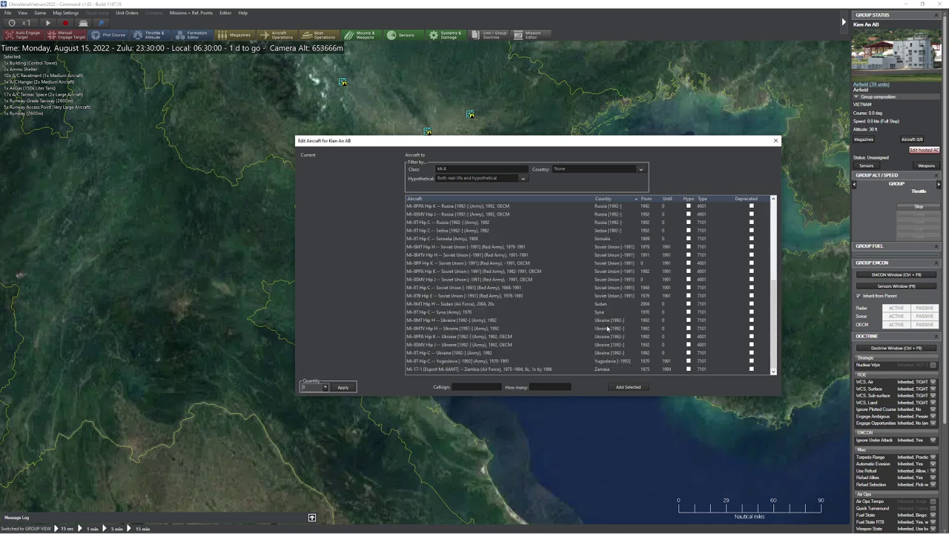
pyautogui.scroll(7, 609, 277)
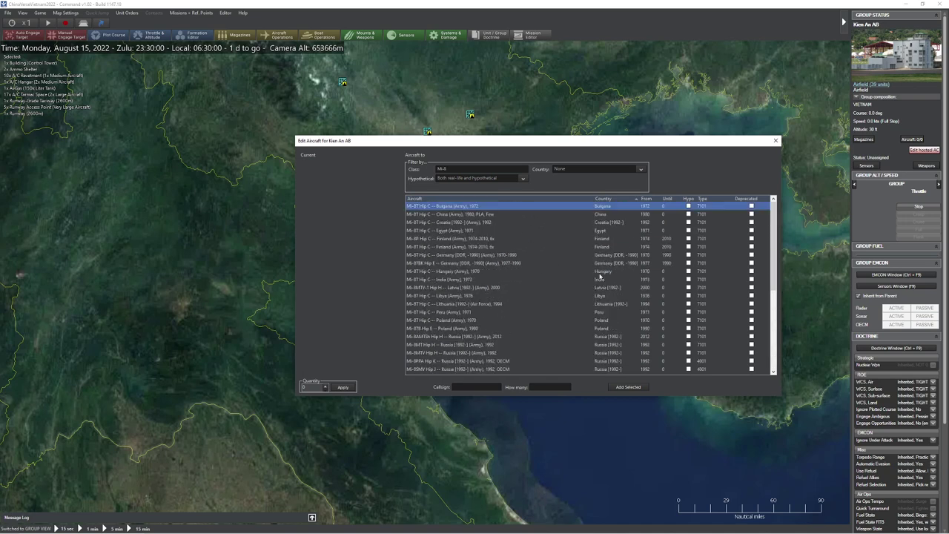
# Filter the aircraft list for Mi-17 and add 35 Vietnamese Mi-17 Hip H helicopters to Kien An AB under a regiment callsign
pyautogui.press('BackSpace')
pyautogui.write('17')
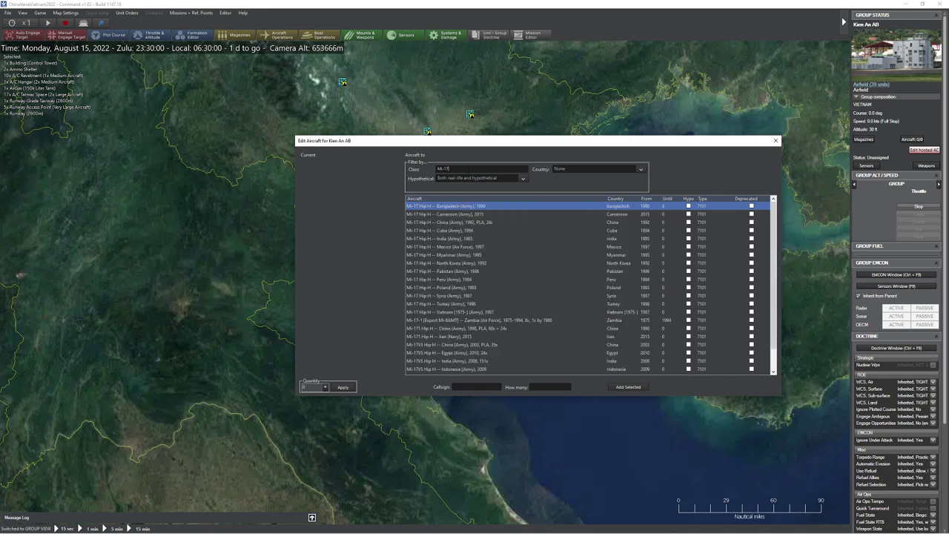
pyautogui.scroll(-1, 613, 280)
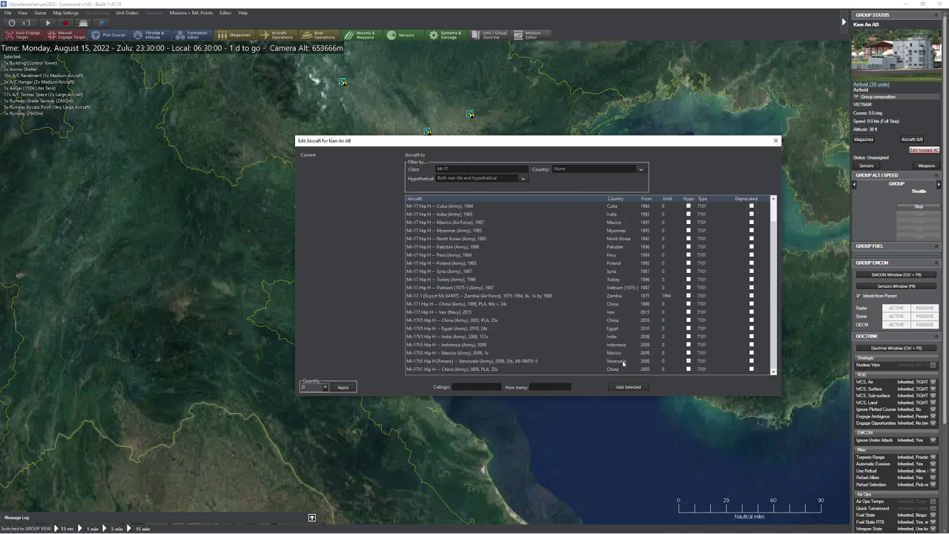
pyautogui.click(622, 200)
pyautogui.click(621, 361)
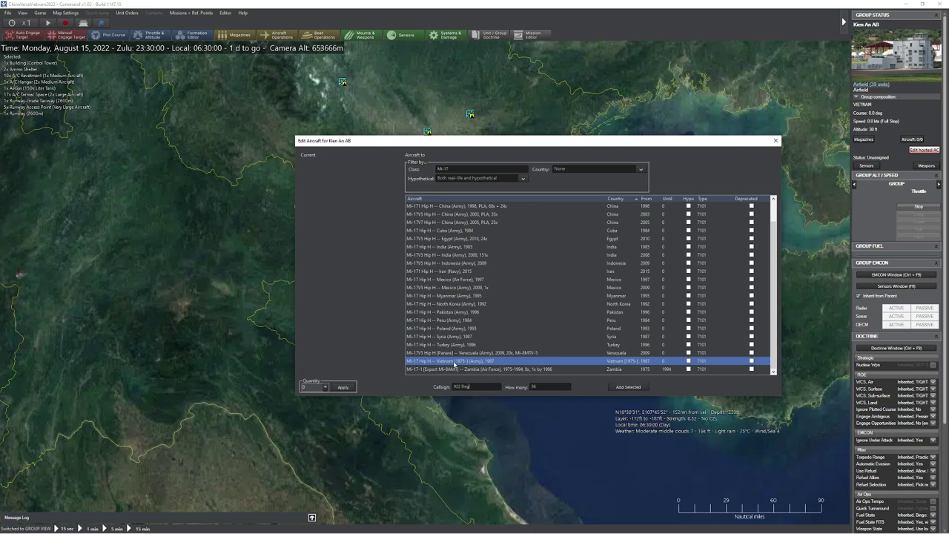
pyautogui.click(627, 387)
pyautogui.click(538, 281)
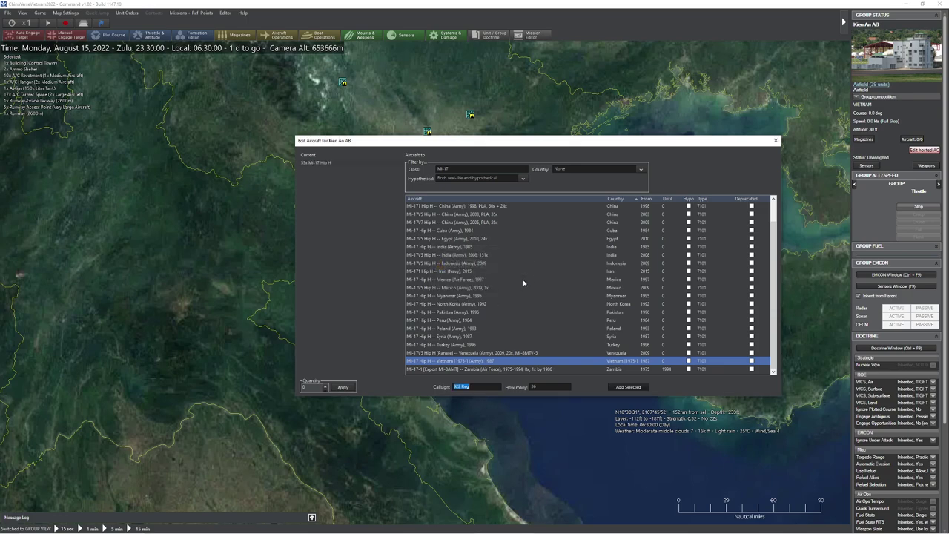
pyautogui.press('Escape')
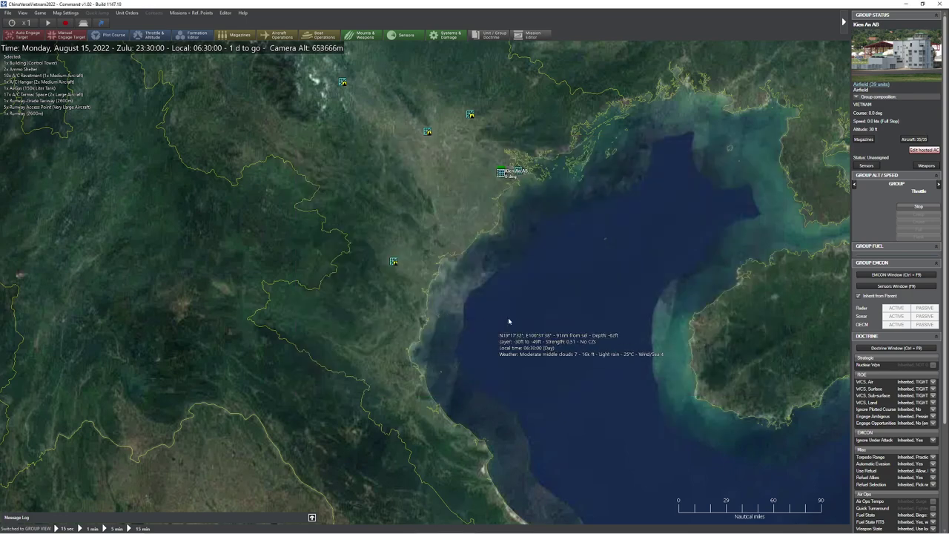
# Save the scenario under its existing file name
pyautogui.scroll(-3, 487, 286)
pyautogui.moveTo(488, 358); pyautogui.dragTo(448, 237)
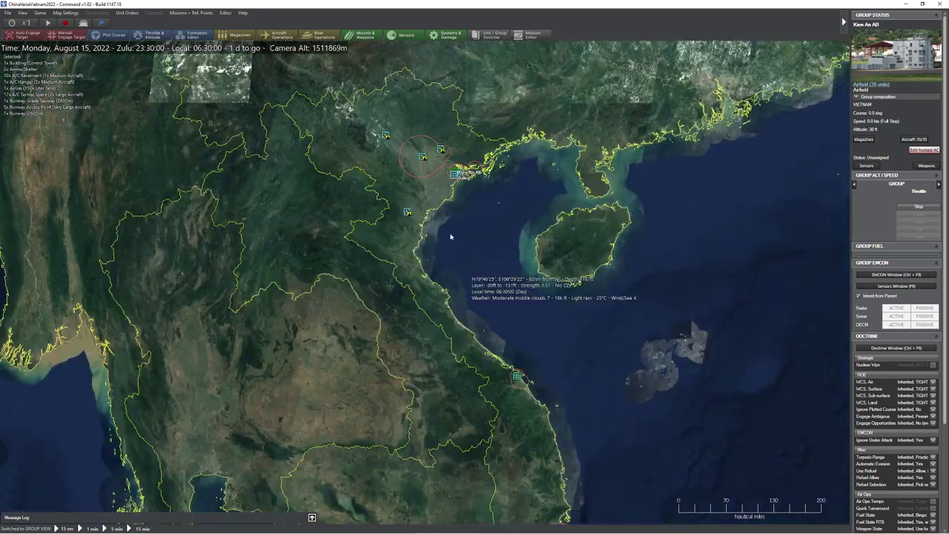
pyautogui.click(8, 13)
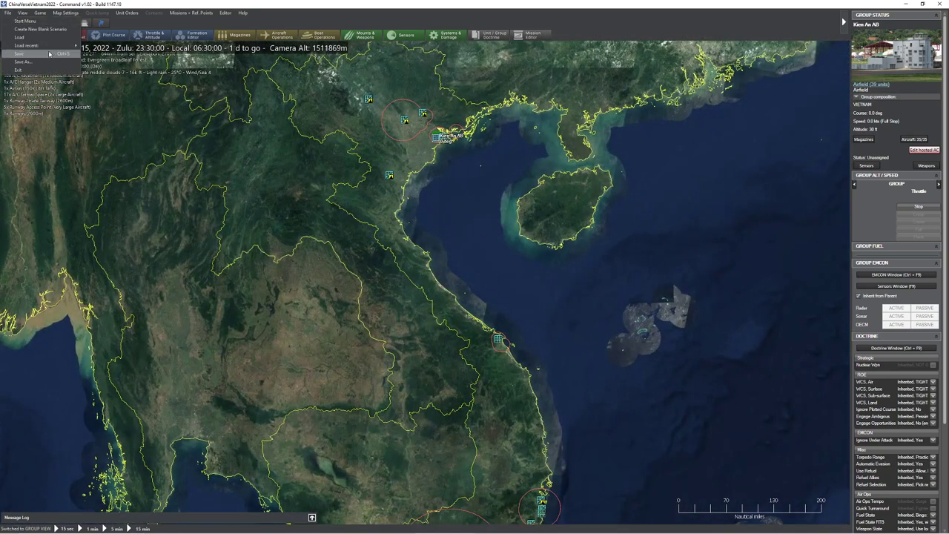
pyautogui.click(48, 53)
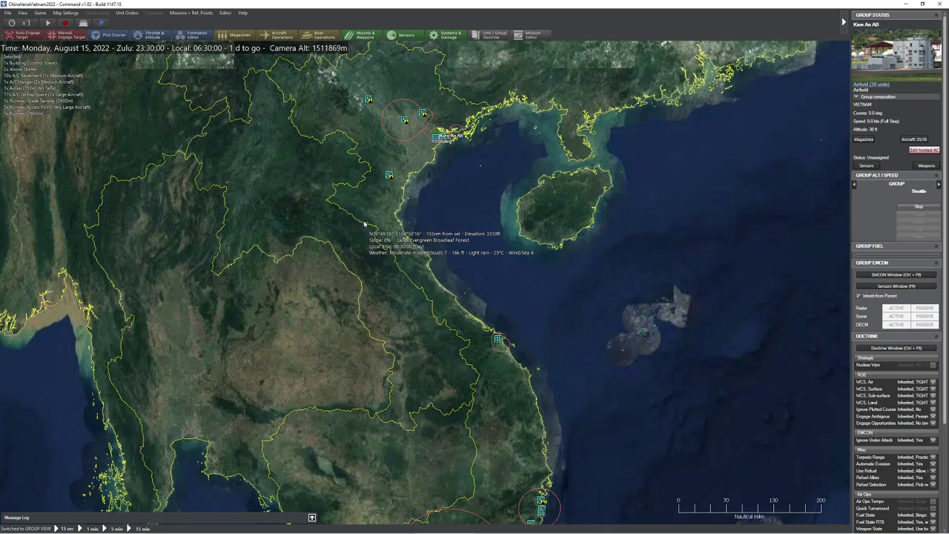
# Start adding a surface ship for the VIETNAM side, filtering platforms to Vietnam [1975-] and sorting them by service start year
pyautogui.moveTo(489, 132); pyautogui.dragTo(489, 186)
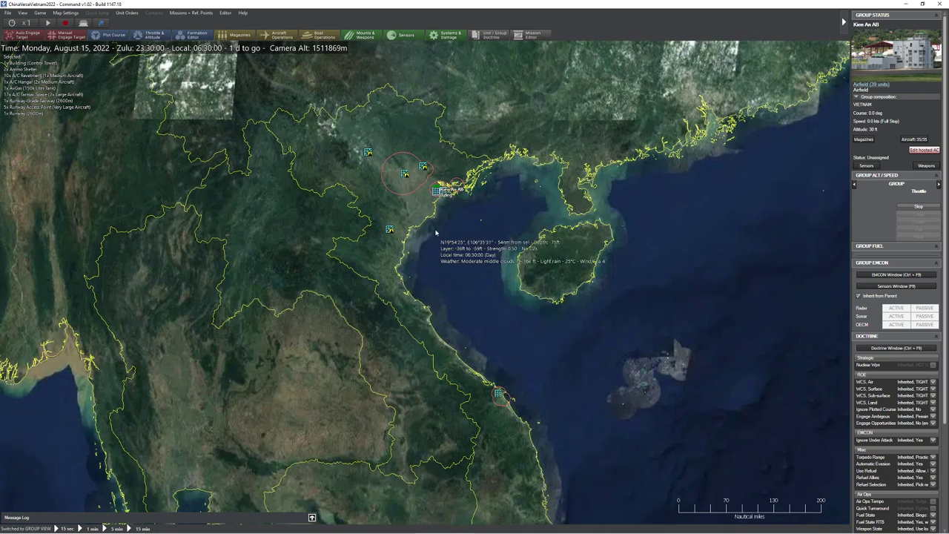
pyautogui.press('Insert')
pyautogui.click(509, 155)
pyautogui.click(489, 167)
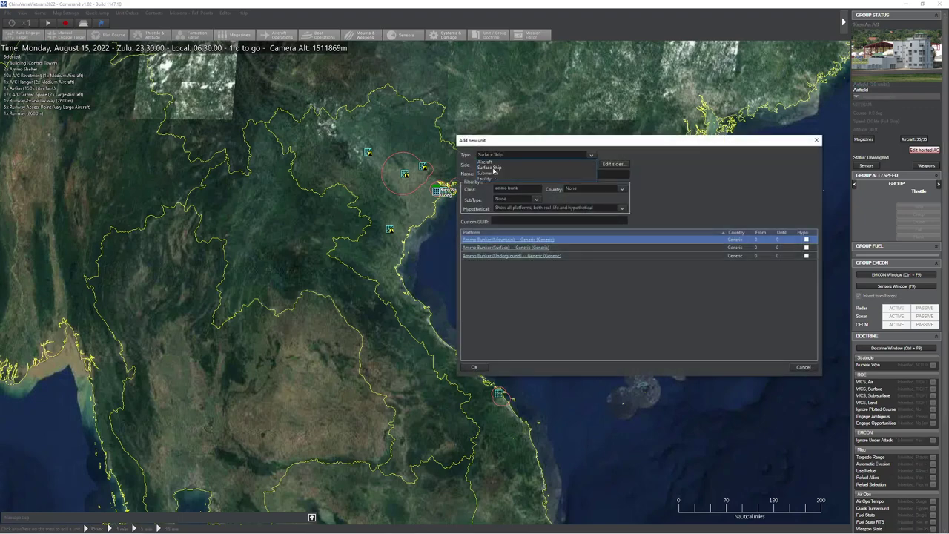
pyautogui.click(621, 188)
pyautogui.moveTo(626, 210); pyautogui.dragTo(626, 348)
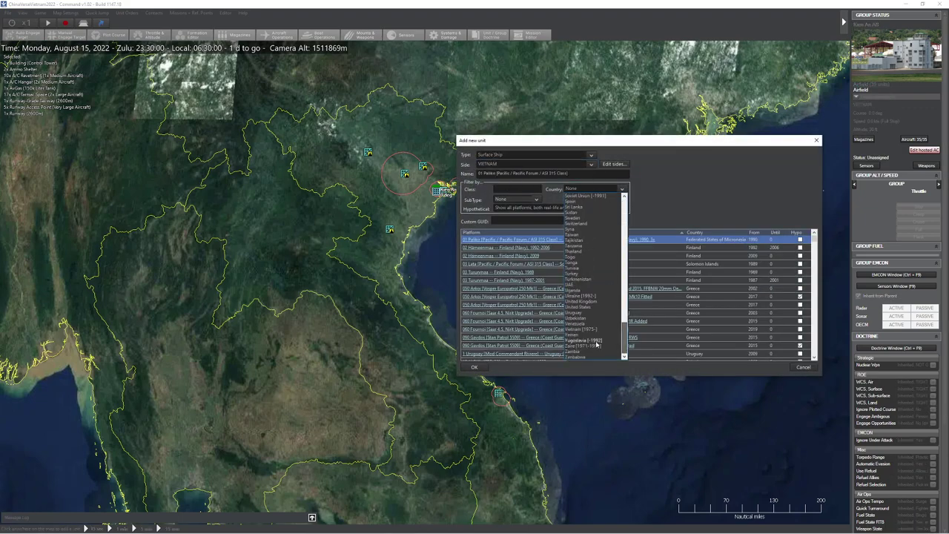
pyautogui.click(592, 331)
pyautogui.click(753, 233)
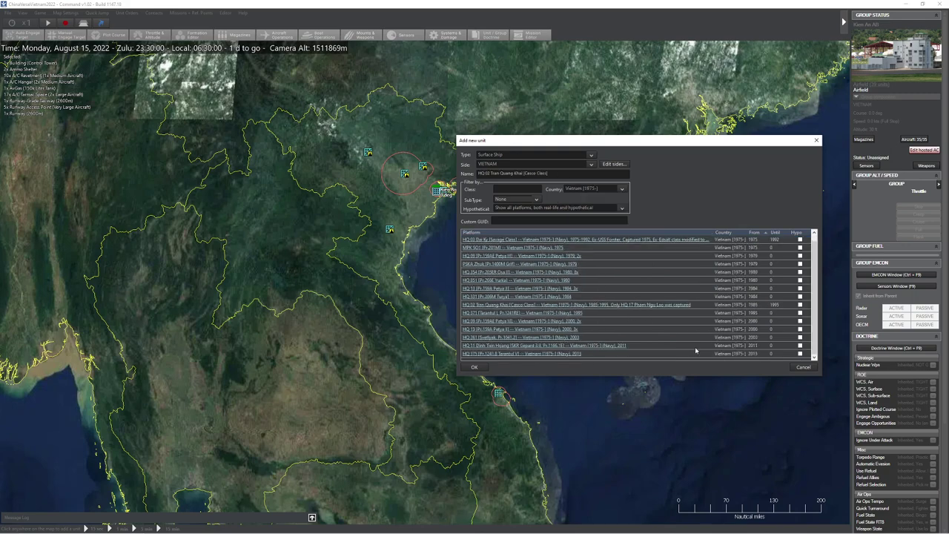
# Examine the available Vietnamese ship platforms, including the Tarantul V, the 2000 Petya variants and the Osa II
pyautogui.click(626, 354)
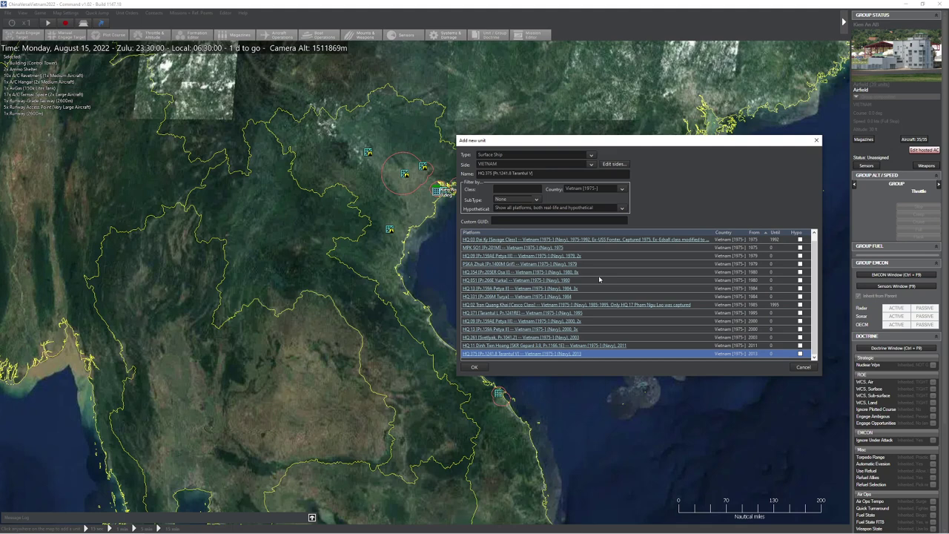
pyautogui.scroll(1, 596, 286)
pyautogui.scroll(-1, 609, 305)
pyautogui.click(577, 330)
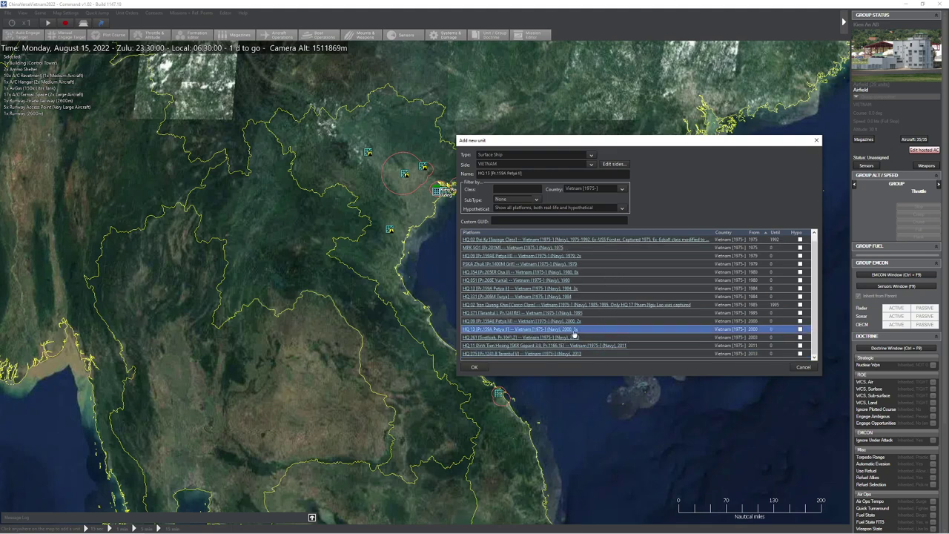
pyautogui.click(577, 321)
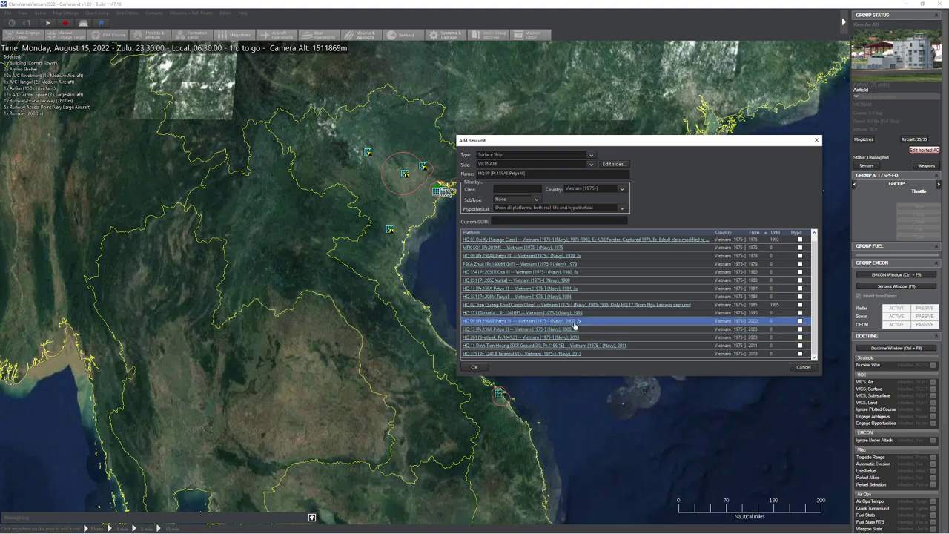
pyautogui.click(577, 330)
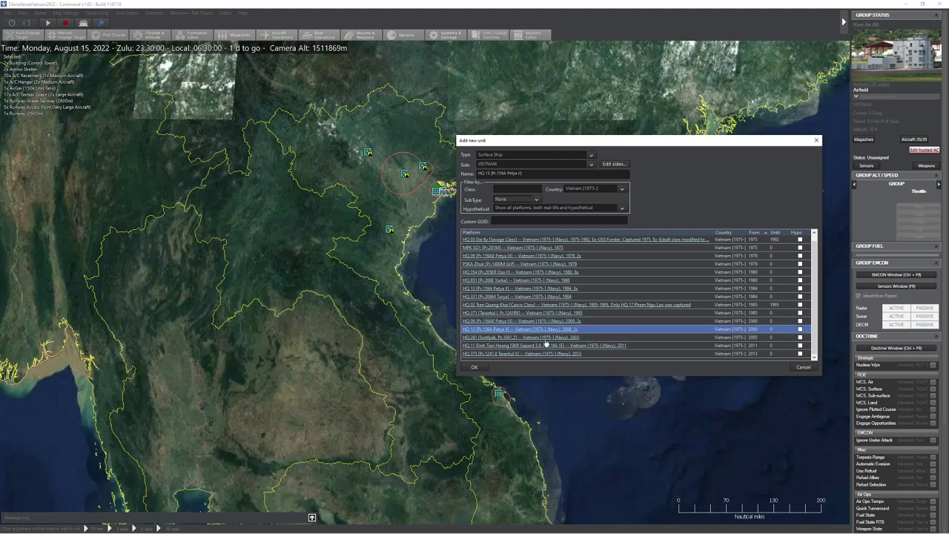
pyautogui.scroll(1, 568, 338)
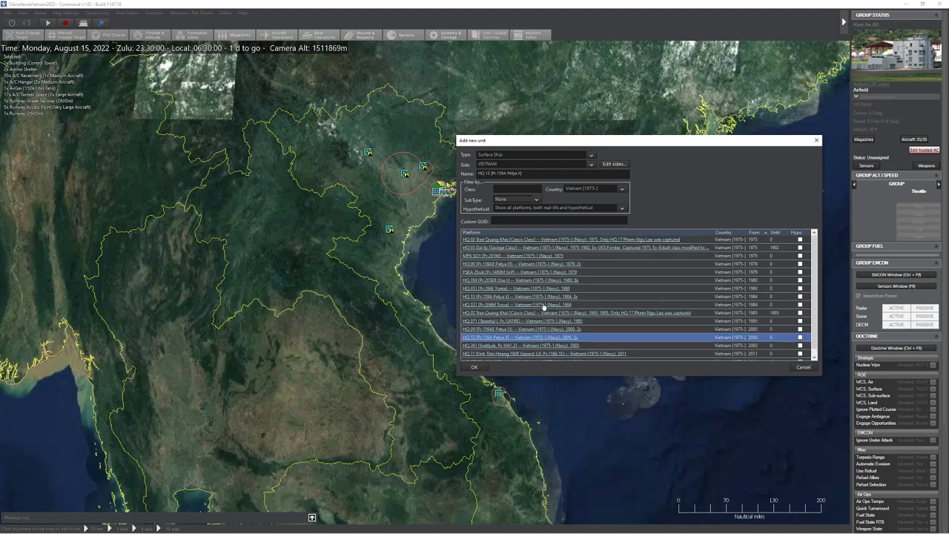
pyautogui.scroll(-1, 554, 335)
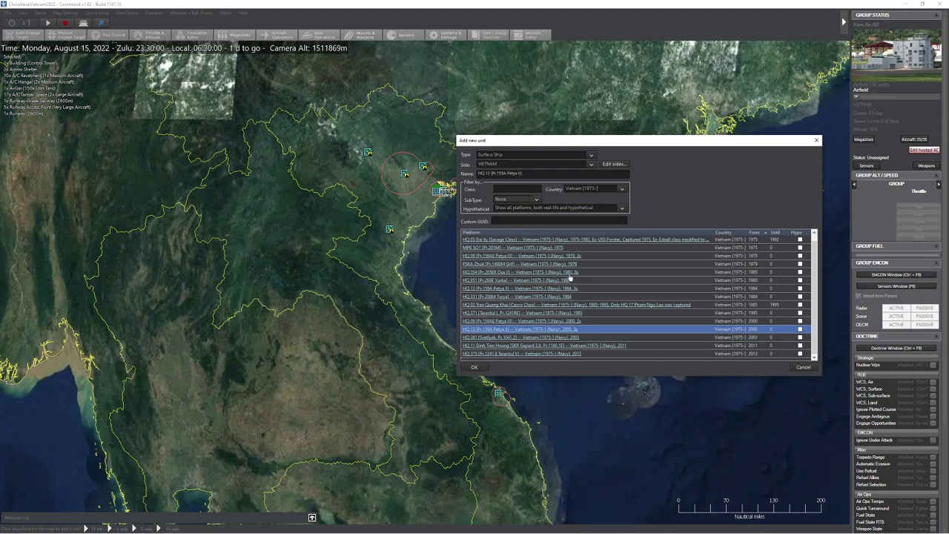
pyautogui.click(591, 272)
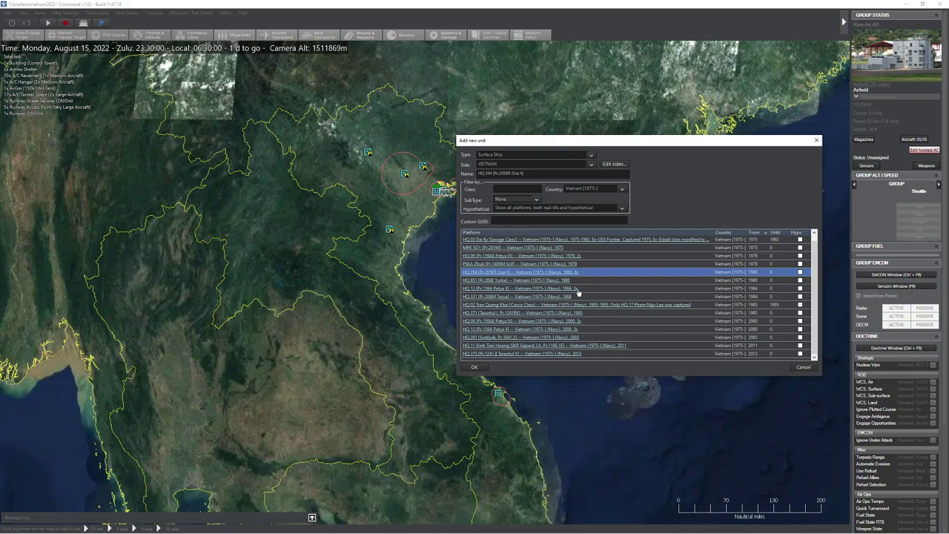
# Switch to the browser and study Wikipedia's list of Vietnam People's Navy vessels by class, then put the reference windows away
pyautogui.hotkey('alt', 'Tab')
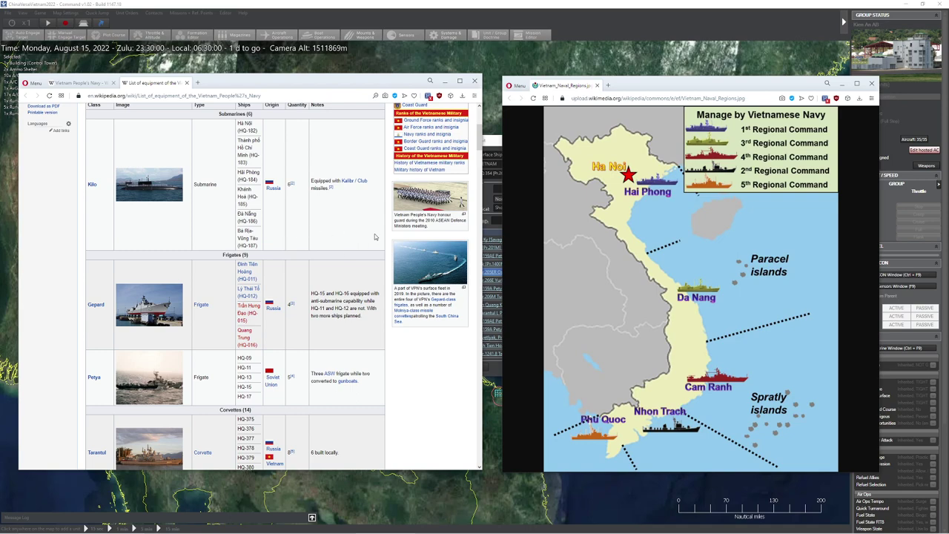
pyautogui.scroll(-2, 268, 257)
pyautogui.scroll(5, 178, 251)
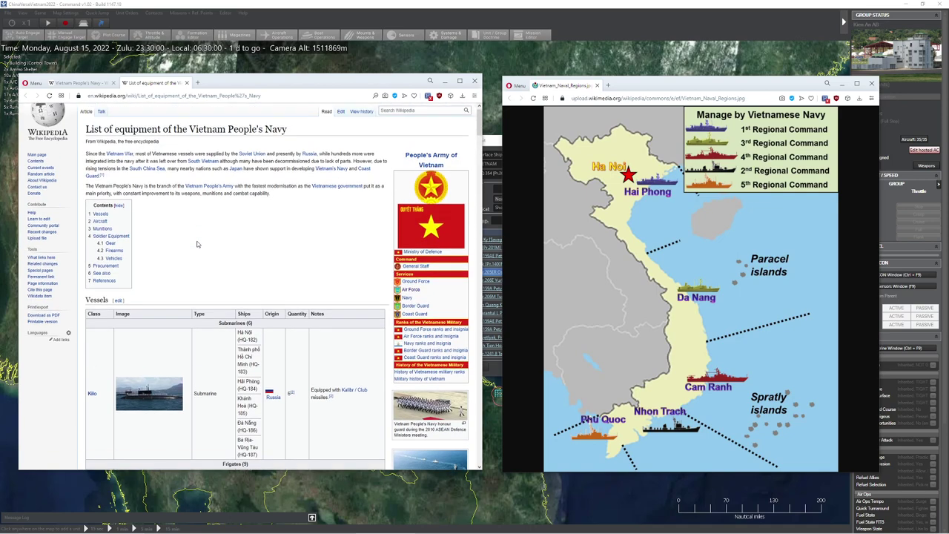
pyautogui.scroll(-3, 182, 252)
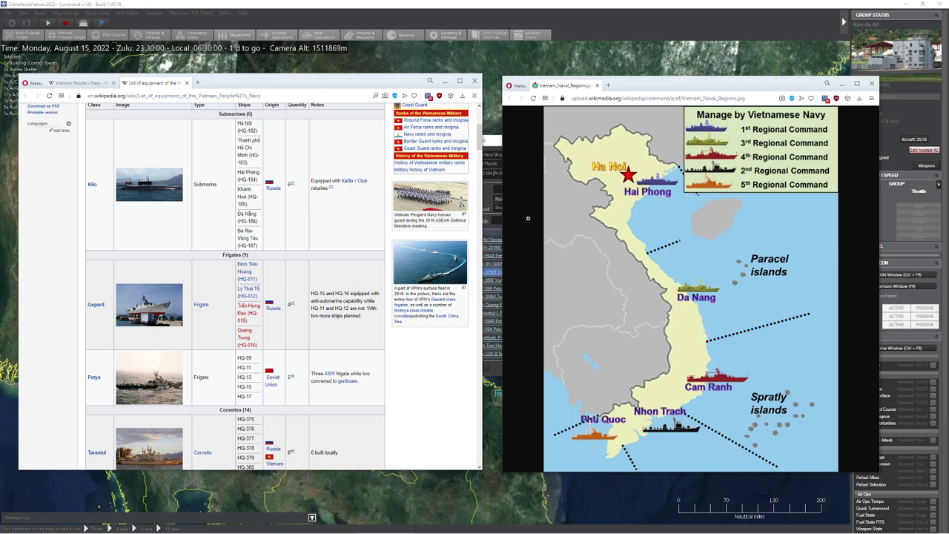
pyautogui.scroll(-5, 295, 270)
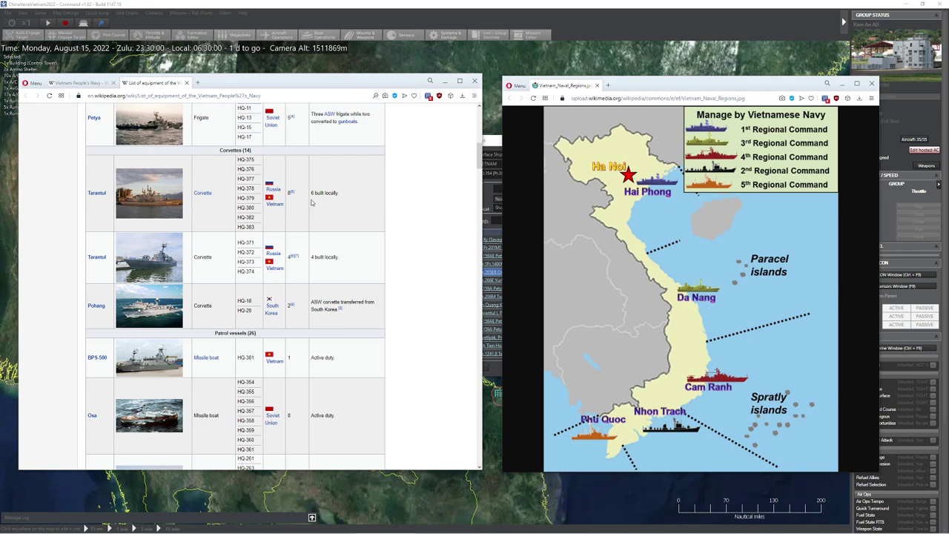
pyautogui.scroll(5, 261, 181)
pyautogui.scroll(-2, 245, 190)
pyautogui.scroll(2, 247, 171)
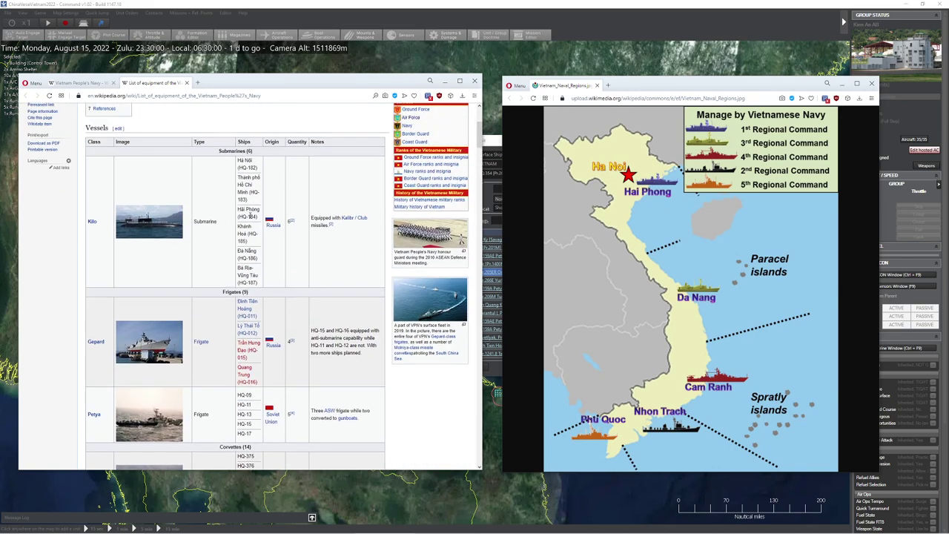
pyautogui.scroll(-15, 250, 215)
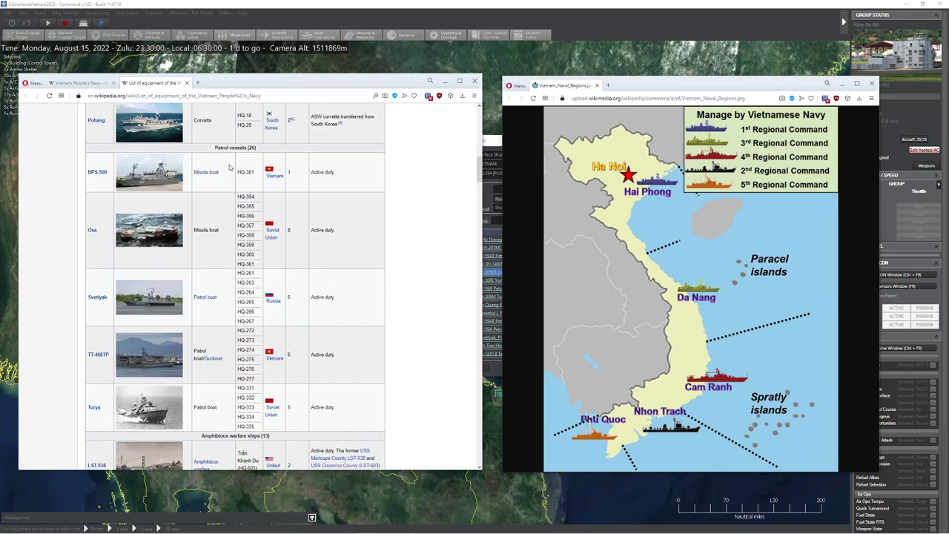
pyautogui.scroll(-8, 230, 167)
pyautogui.scroll(3, 247, 200)
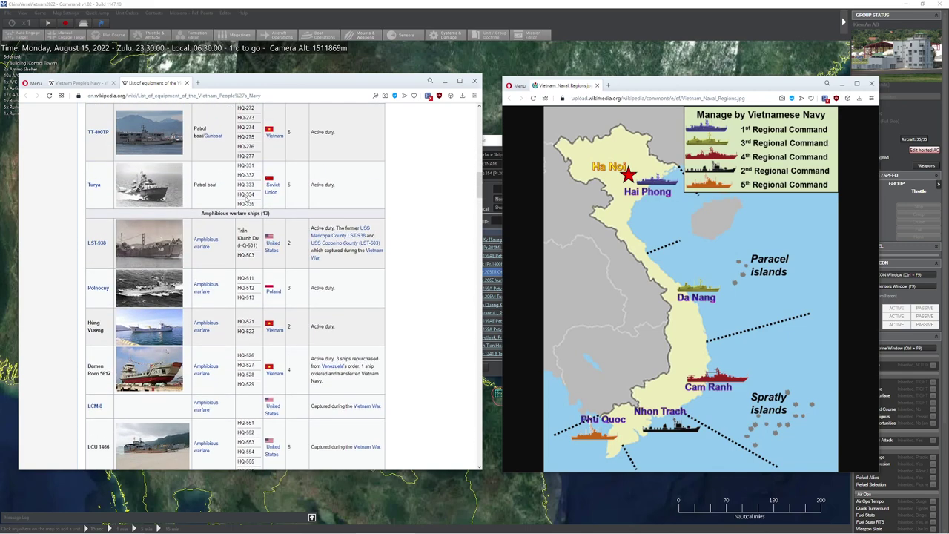
pyautogui.scroll(-5, 256, 287)
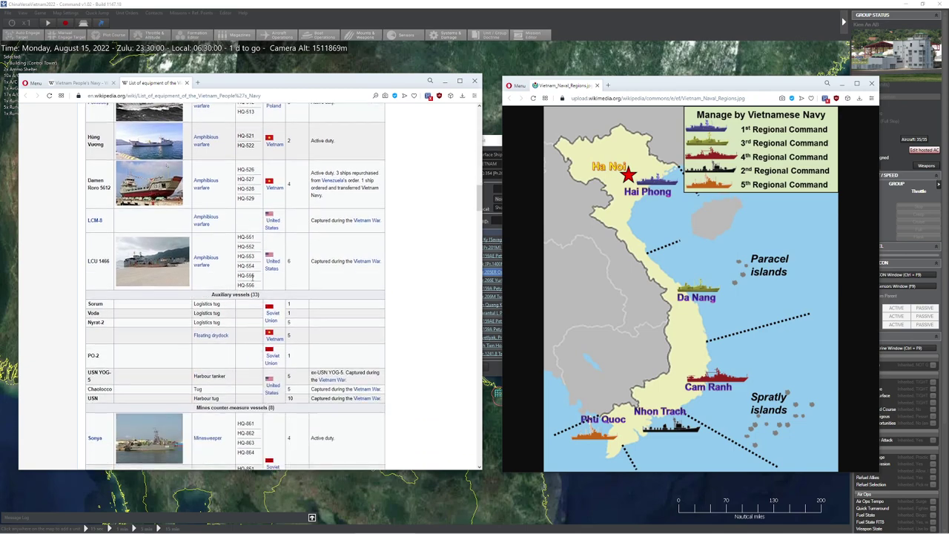
pyautogui.scroll(-3, 252, 276)
pyautogui.scroll(3, 261, 286)
pyautogui.scroll(12, 260, 282)
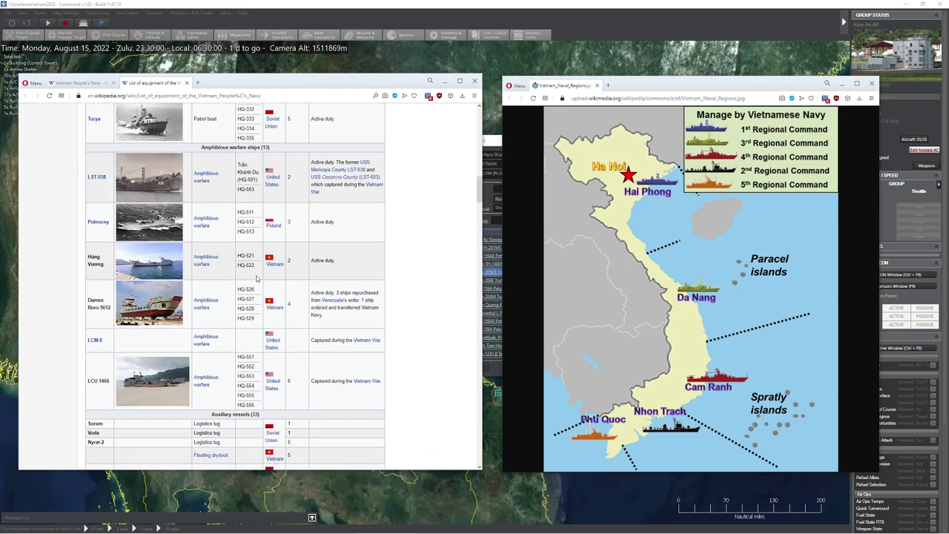
pyautogui.scroll(6, 254, 223)
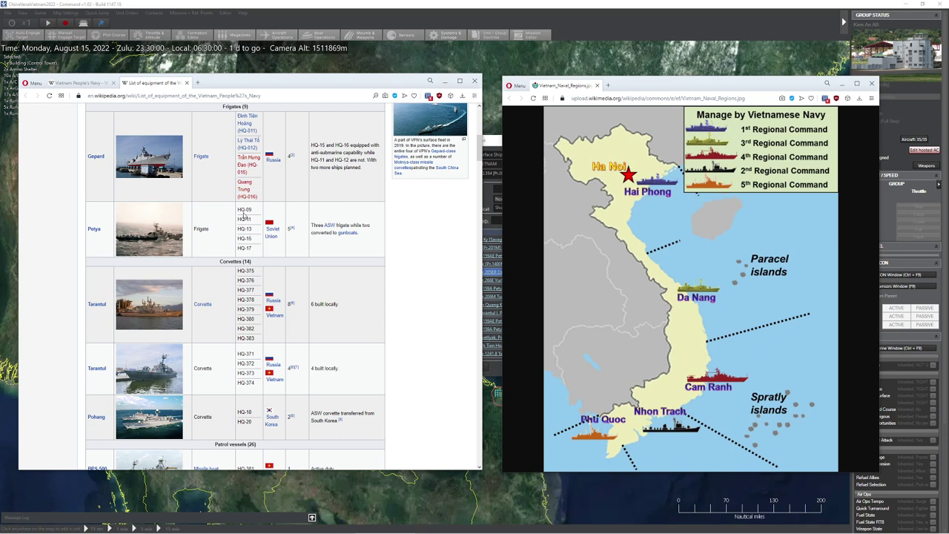
pyautogui.scroll(1, 243, 215)
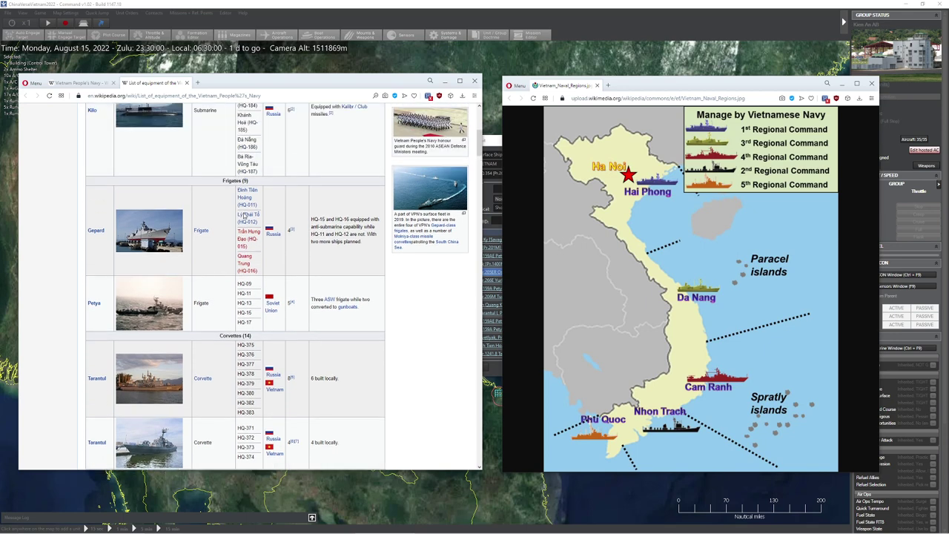
pyautogui.scroll(1, 256, 264)
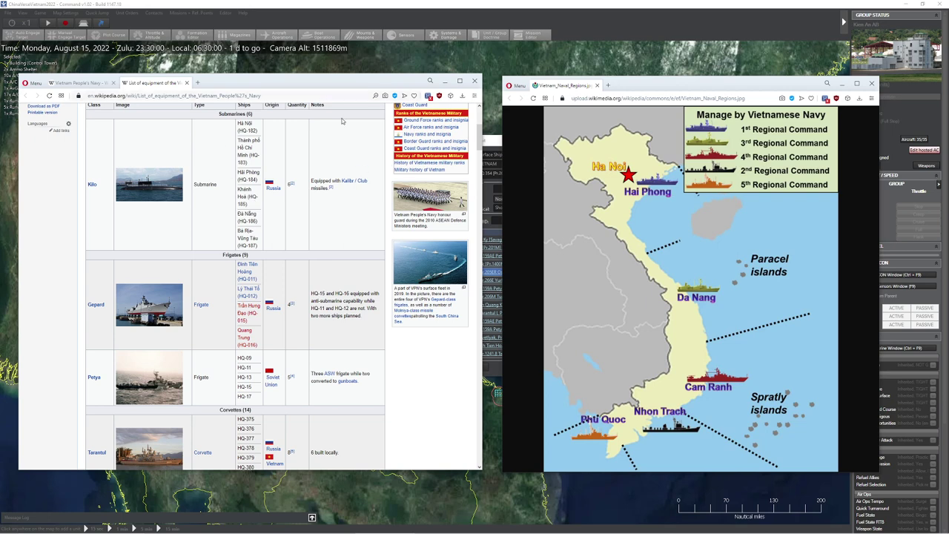
pyautogui.moveTo(270, 84); pyautogui.dragTo(290, 0)
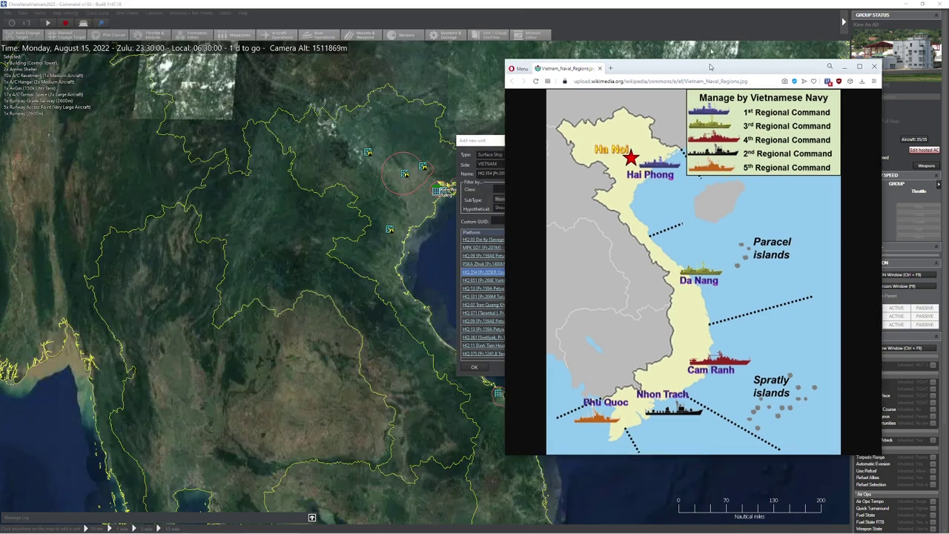
pyautogui.press('super+Down')
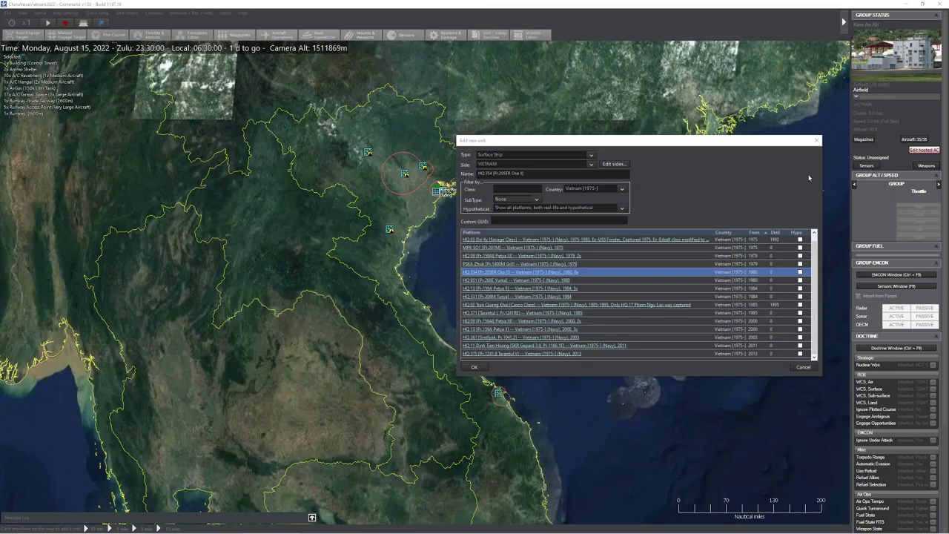
# Abandon the surface ship entry and add the submarine HQ 182 Hanoi [PL-636M Kilo] for VIETNAM in the gulf southeast of Kien An AB
pyautogui.click(817, 140)
pyautogui.scroll(5, 476, 241)
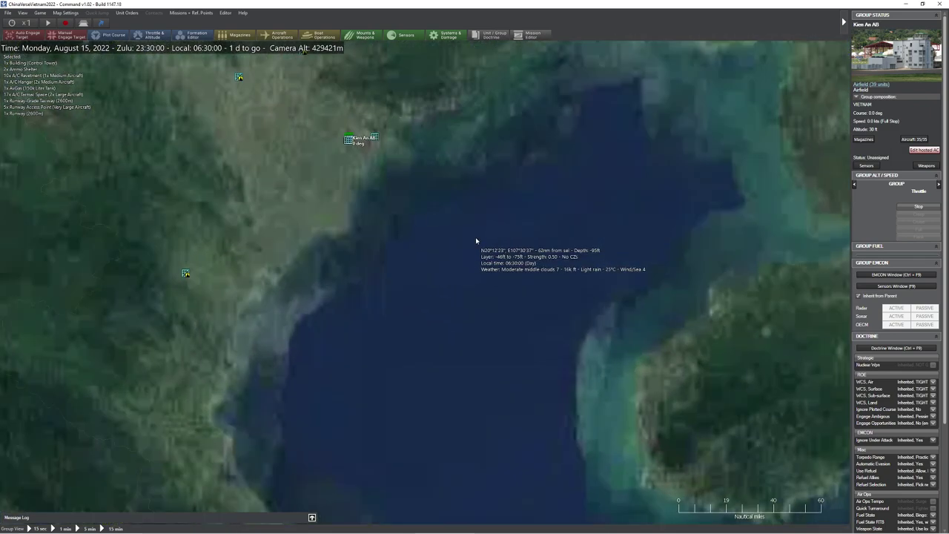
pyautogui.press('Insert')
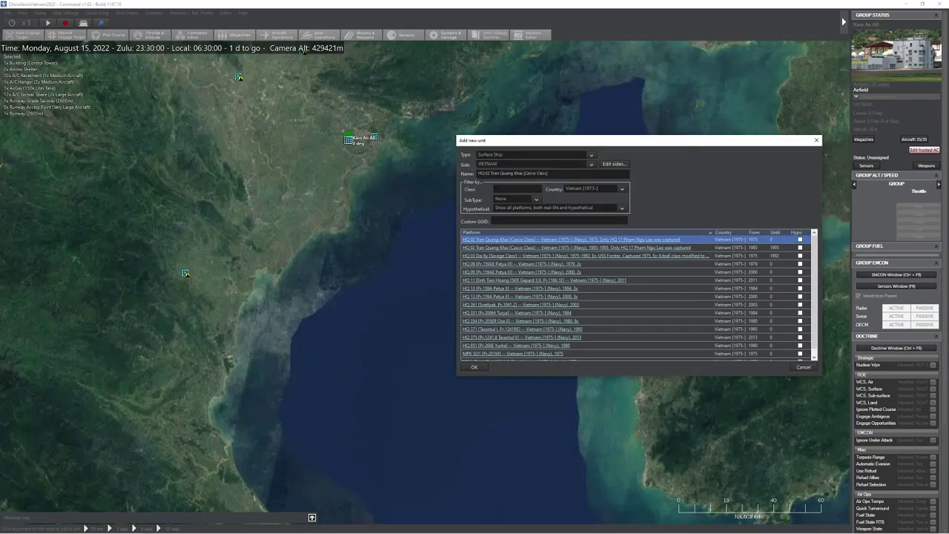
pyautogui.click(491, 155)
pyautogui.click(493, 175)
pyautogui.click(513, 189)
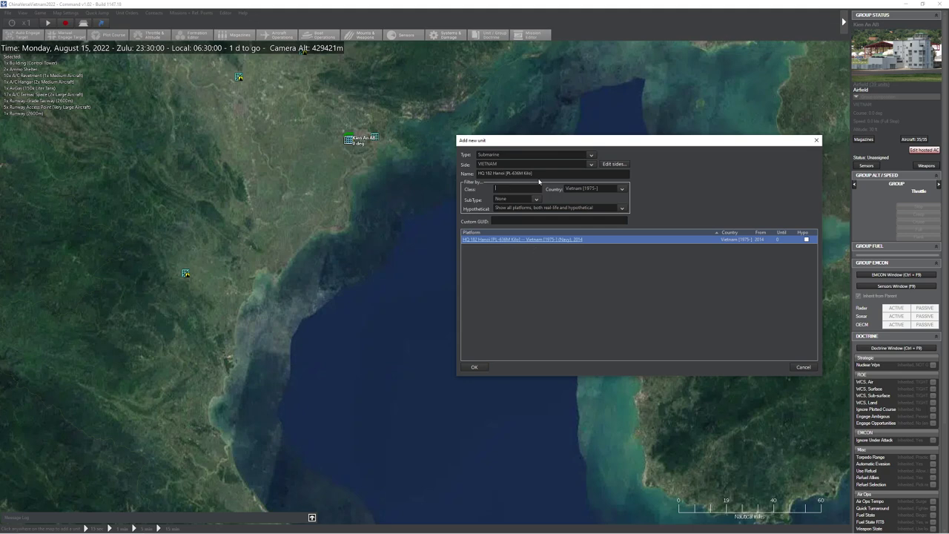
pyautogui.click(474, 367)
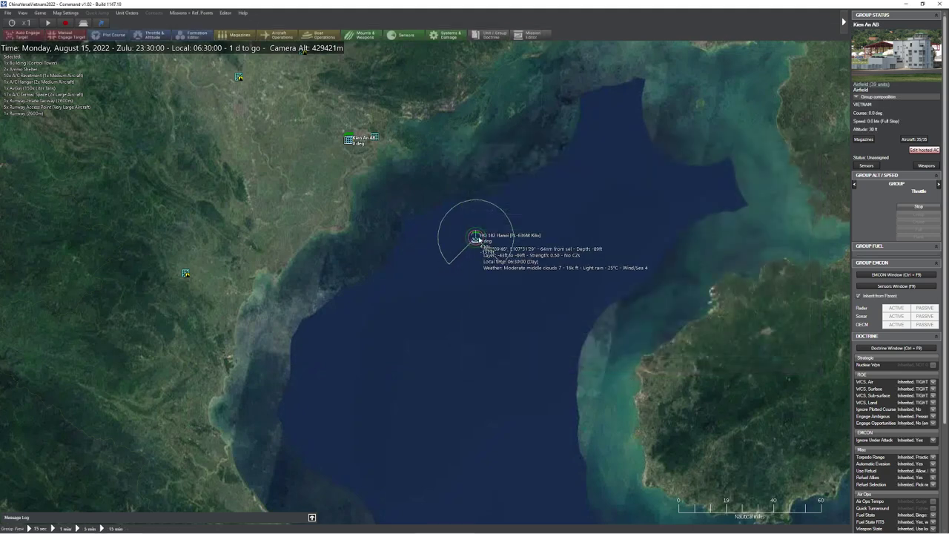
# Rename the new Kilo submarine as HQ-182 Hà Nội
pyautogui.press('r')
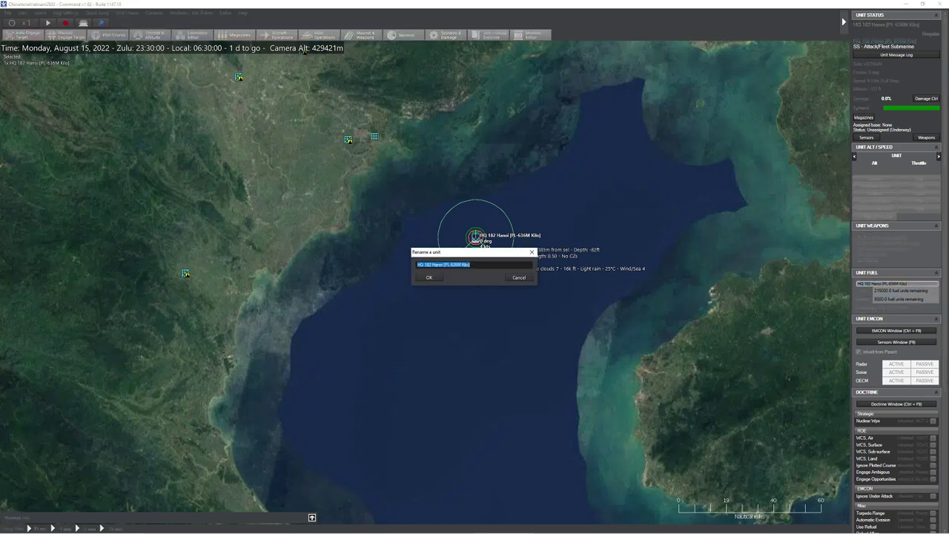
pyautogui.hotkey('alt', 'Tab')
pyautogui.click(495, 264)
pyautogui.write('Hà Nội')
pyautogui.moveTo(485, 264); pyautogui.dragTo(365, 265)
pyautogui.write('Hà Nội')
pyautogui.press('Home')
pyautogui.write('HQ 182')
pyautogui.press('Left')
pyautogui.press('Right')
pyautogui.press('Right')
pyautogui.press('Right')
pyautogui.click(429, 278)
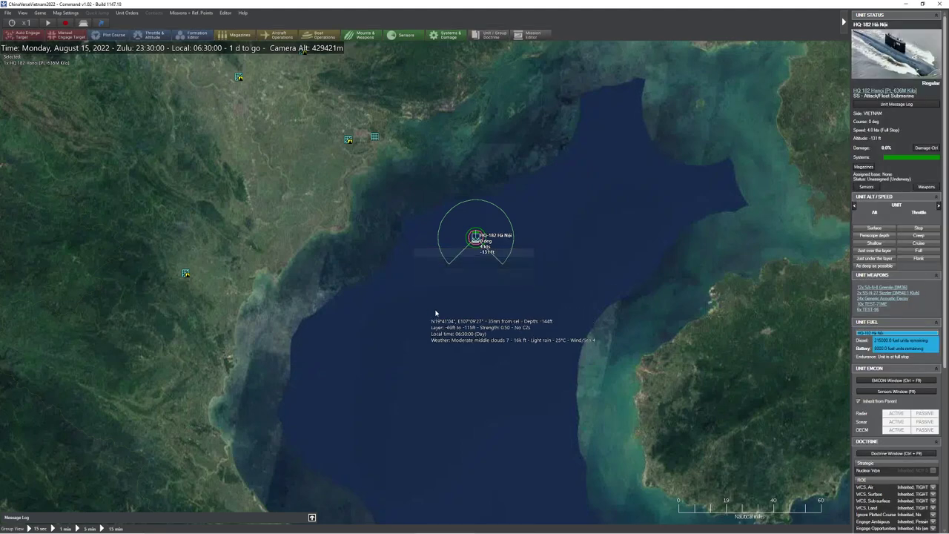
# Set the proficiency of HQ-182 Hà Nội to Veteran
pyautogui.rightClick(474, 238)
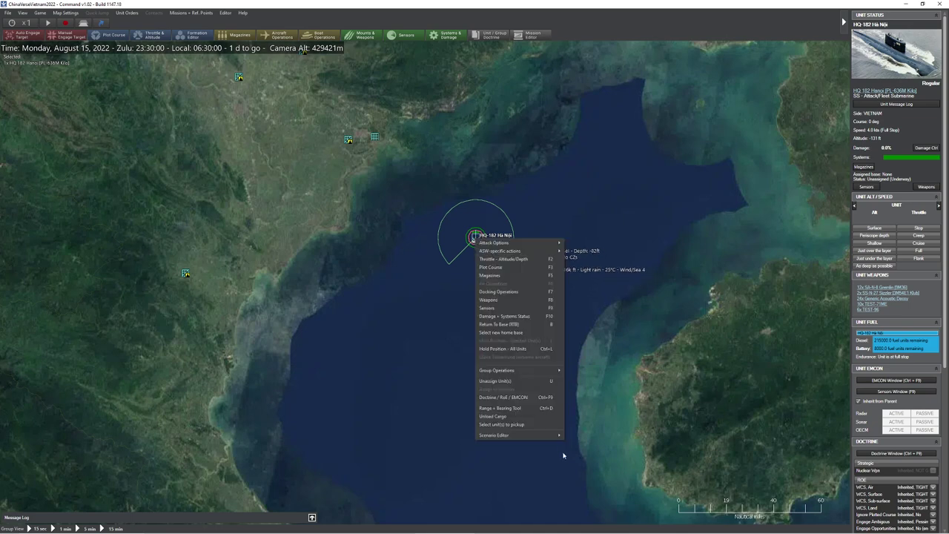
pyautogui.moveTo(561, 439)
pyautogui.moveTo(624, 448)
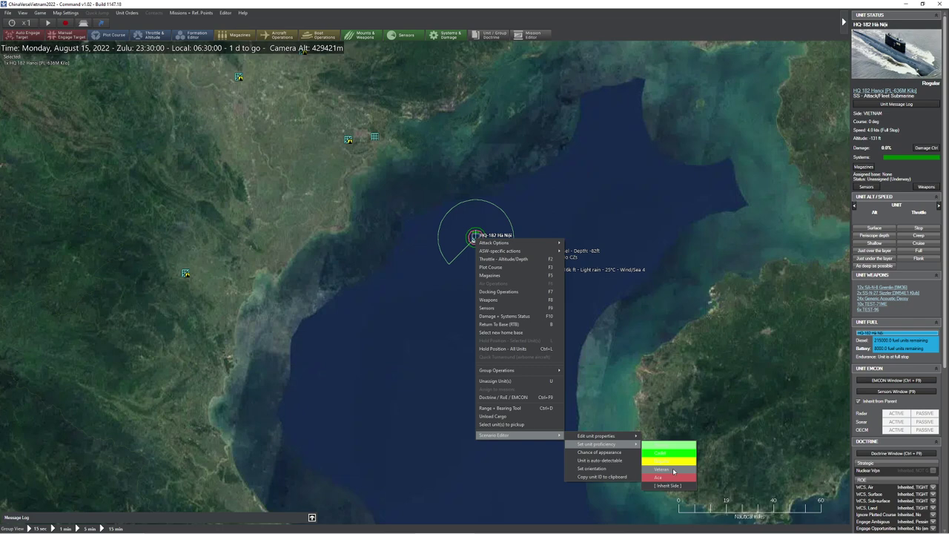
pyautogui.click(673, 471)
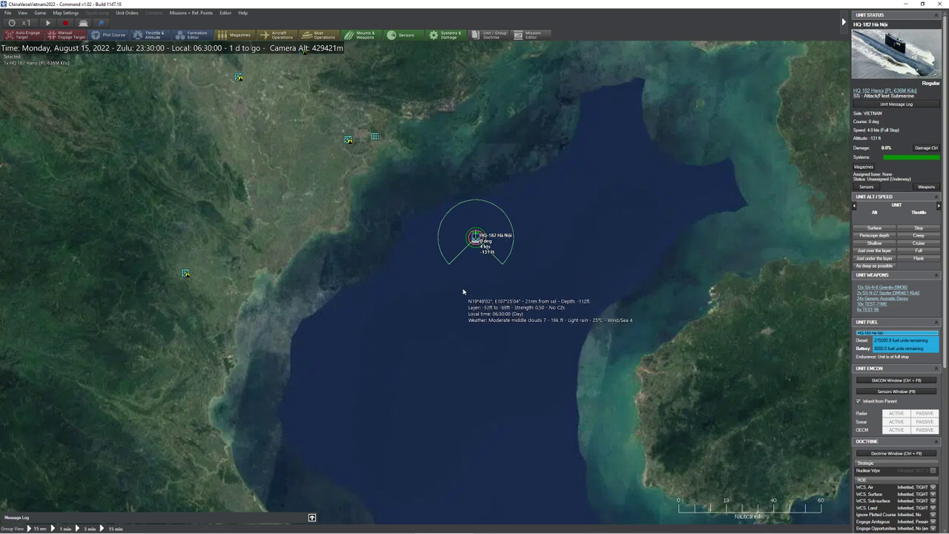
# Place five copies of the HQ-182 Hà Nội submarine in the gulf, south and southwest of the original
pyautogui.hotkey('ctrl', 'v')
pyautogui.hotkey('ctrl', 'v')
pyautogui.hotkey('ctrl', 'v')
pyautogui.hotkey('ctrl', 'v')
pyautogui.hotkey('ctrl', 'v')
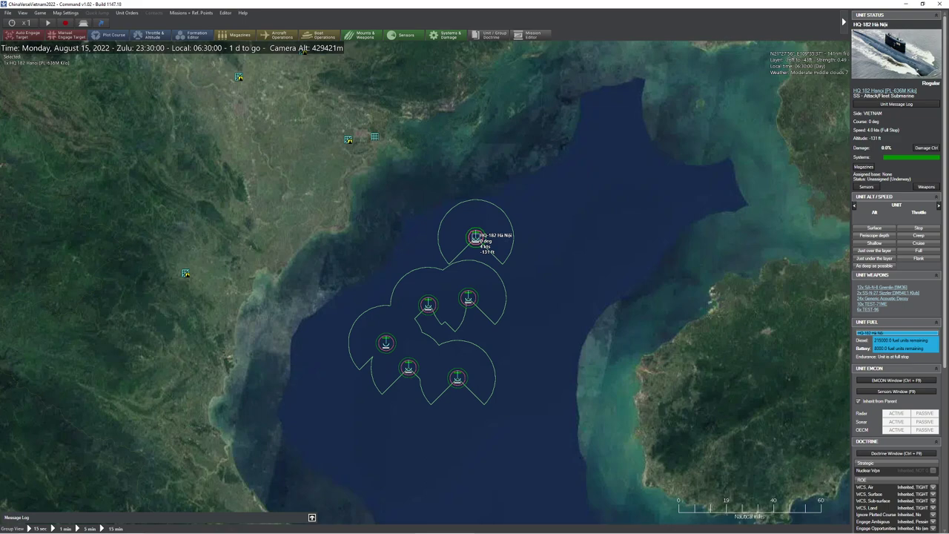
# Examine the names of the six submarines, check HQ-182 Hà Nội's unit details, and look over Vietnam's southern coast
pyautogui.scroll(3, 526, 229)
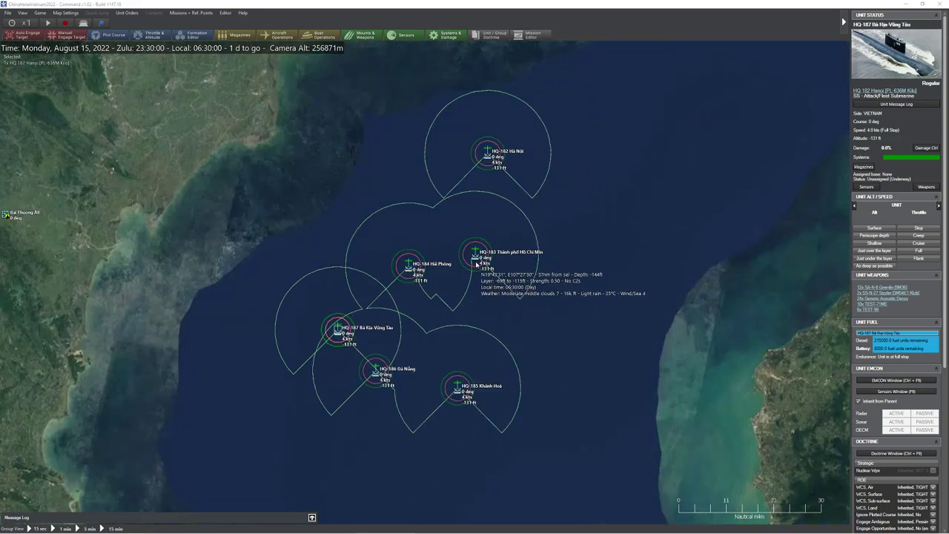
pyautogui.scroll(-1, 393, 291)
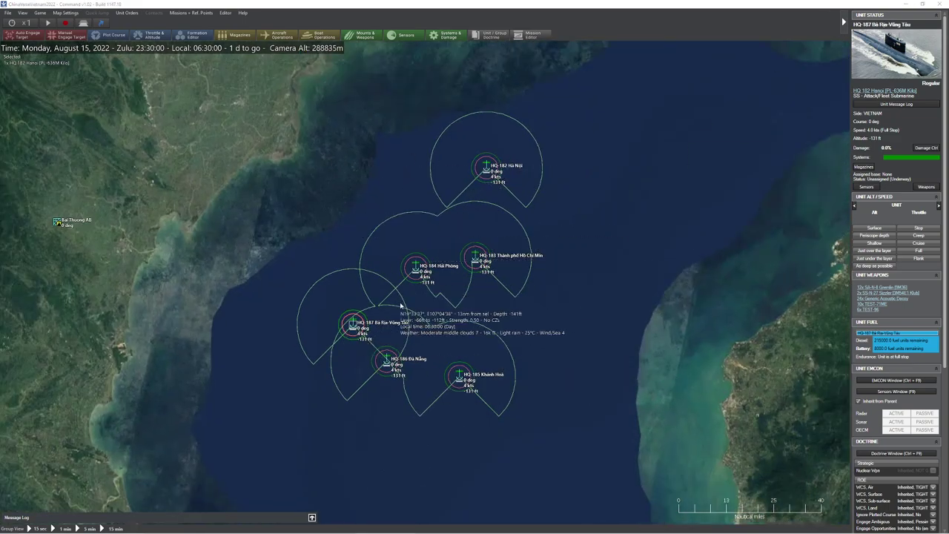
pyautogui.scroll(-5, 403, 305)
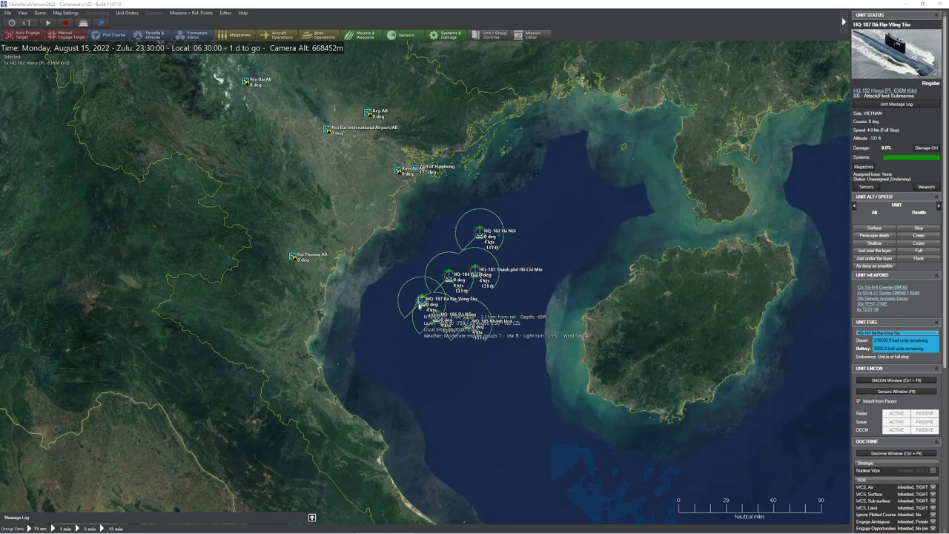
pyautogui.scroll(-1, 472, 270)
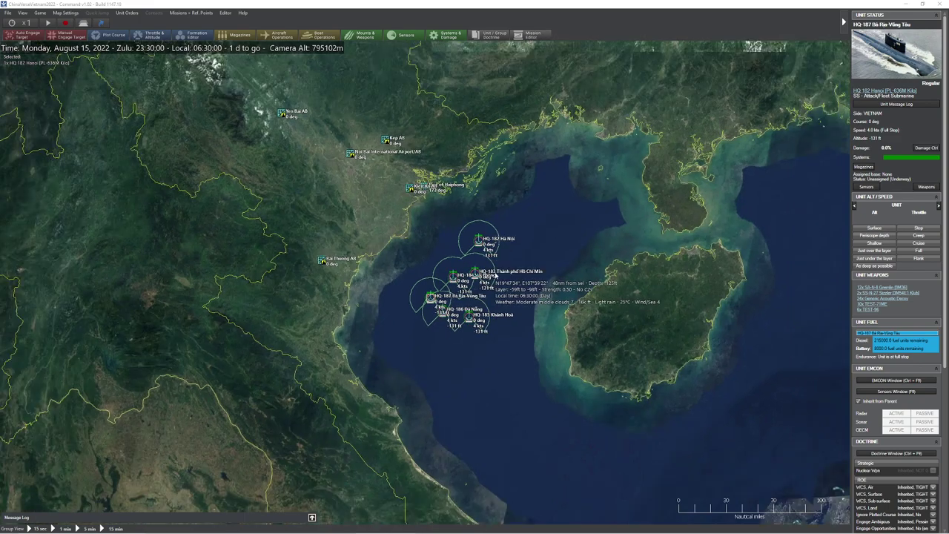
pyautogui.click(492, 255)
pyautogui.scroll(-4, 512, 297)
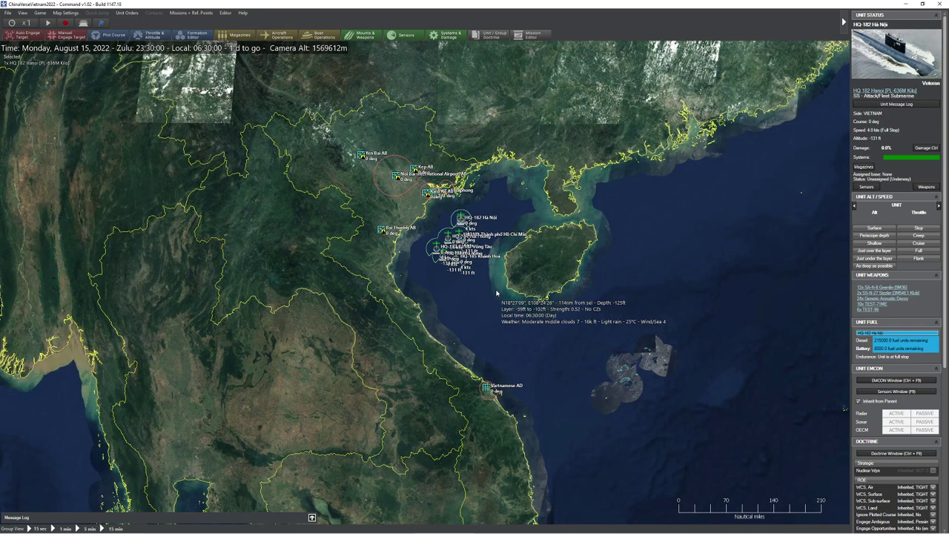
pyautogui.moveTo(554, 307); pyautogui.dragTo(542, 255)
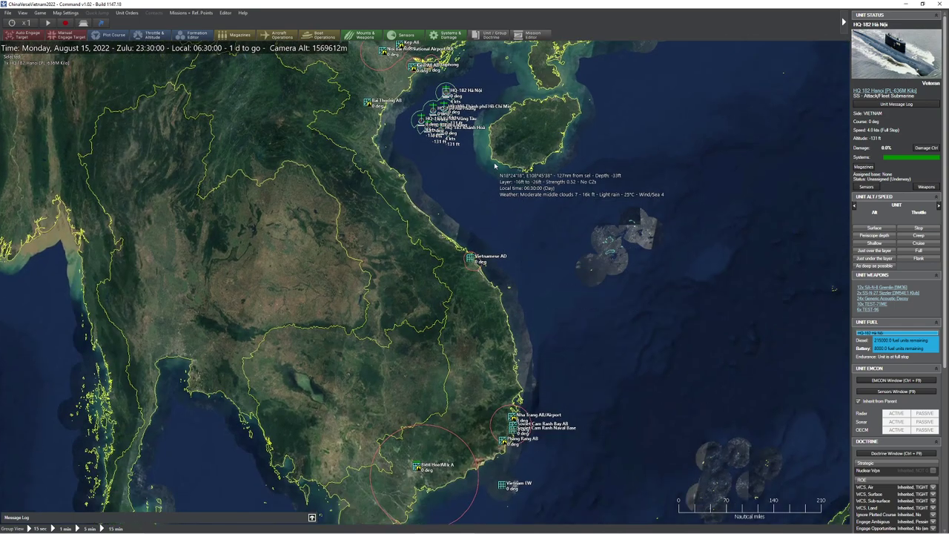